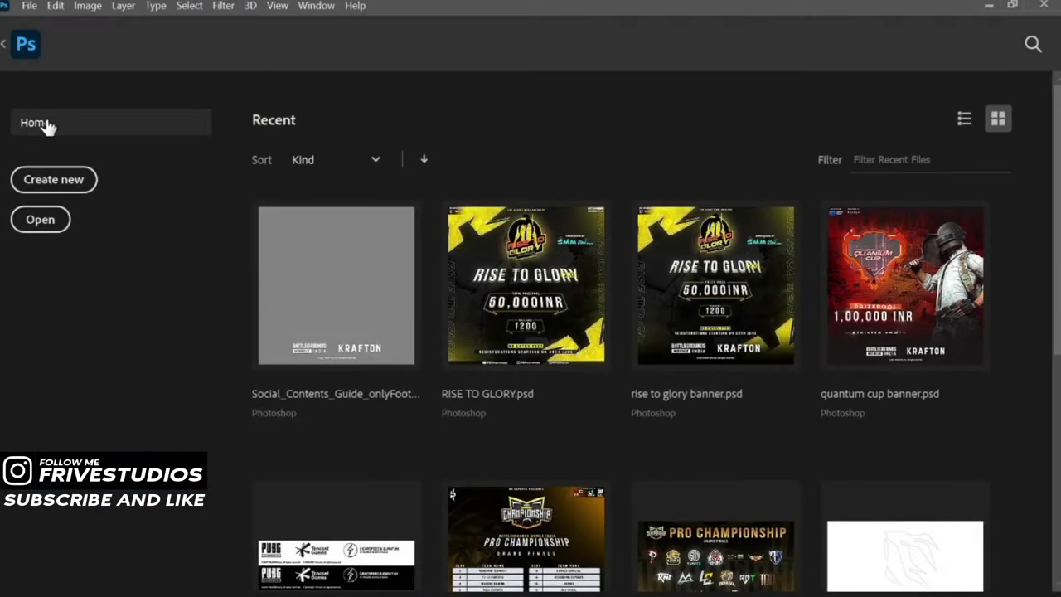
Start a new Photoshop document using the 2000×2000 preset
left_click(75, 179)
left_click(299, 164)
Create the black 2000×2000 document, then select the player photos in Downloads > New folder
double_click(298, 164)
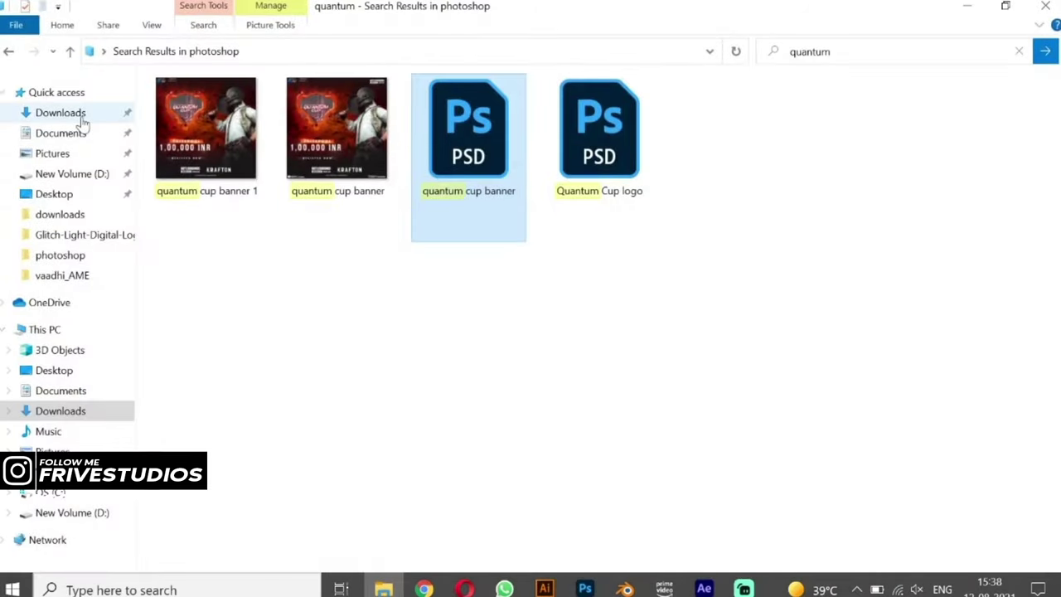
left_click(96, 120)
double_click(194, 141)
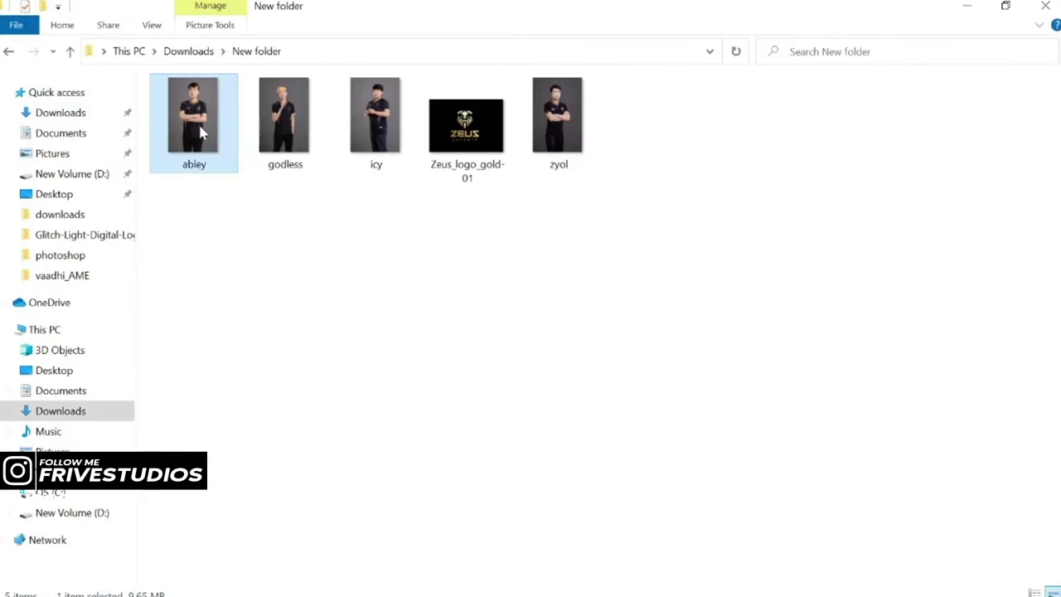
left_click(546, 116, "shift")
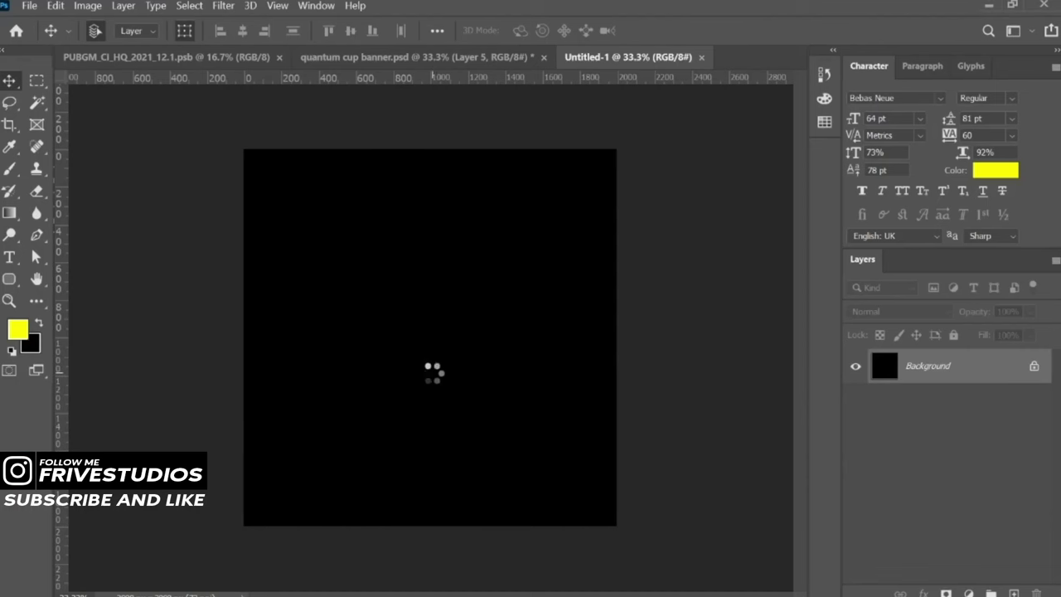
Commit the placed zyol, abley, godless and icy photos as separate layers
key("Return")
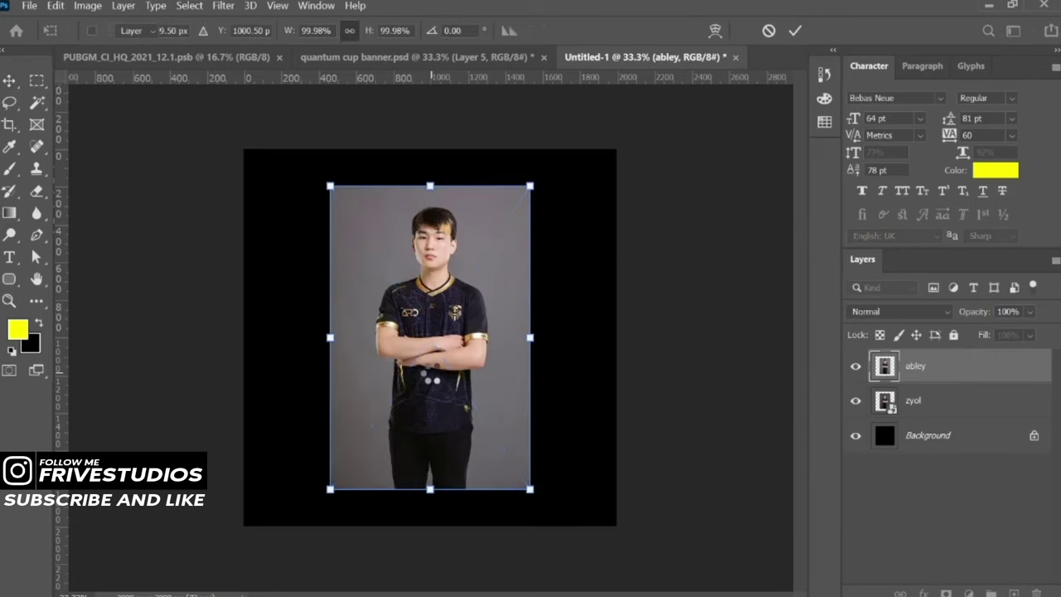
key("Return")
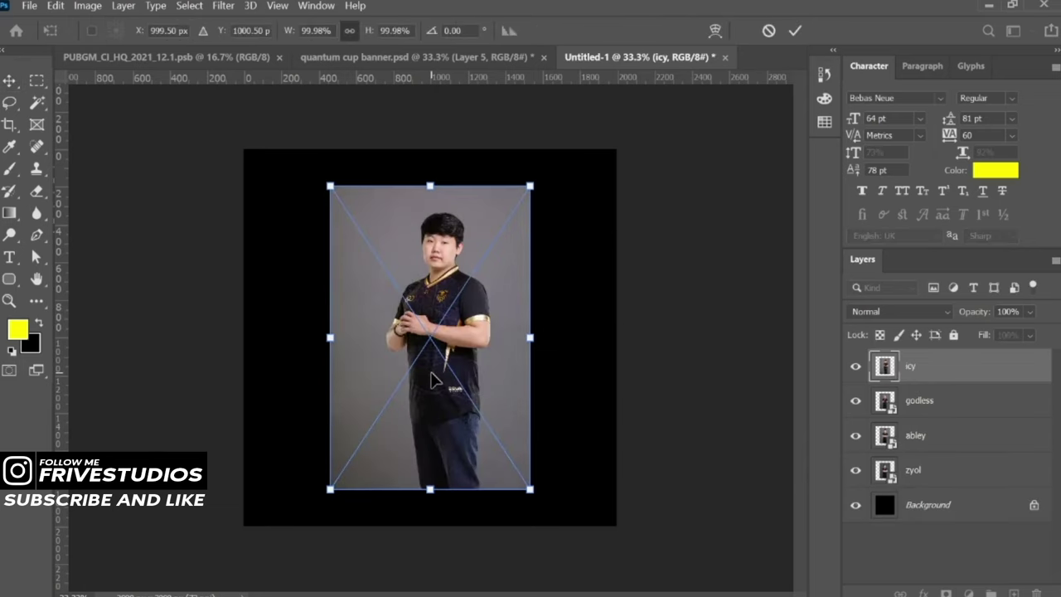
key("Return")
right_click(954, 366)
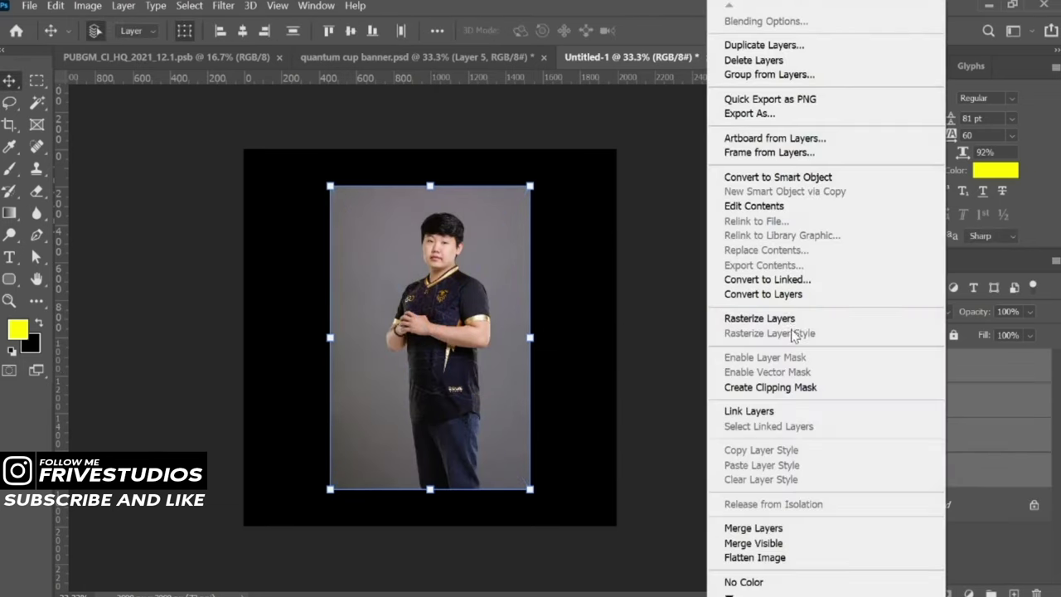
key("Escape")
scroll(439, 300, "up", 3)
scroll(440, 300, "up", 2)
scroll(440, 300, "up", 2)
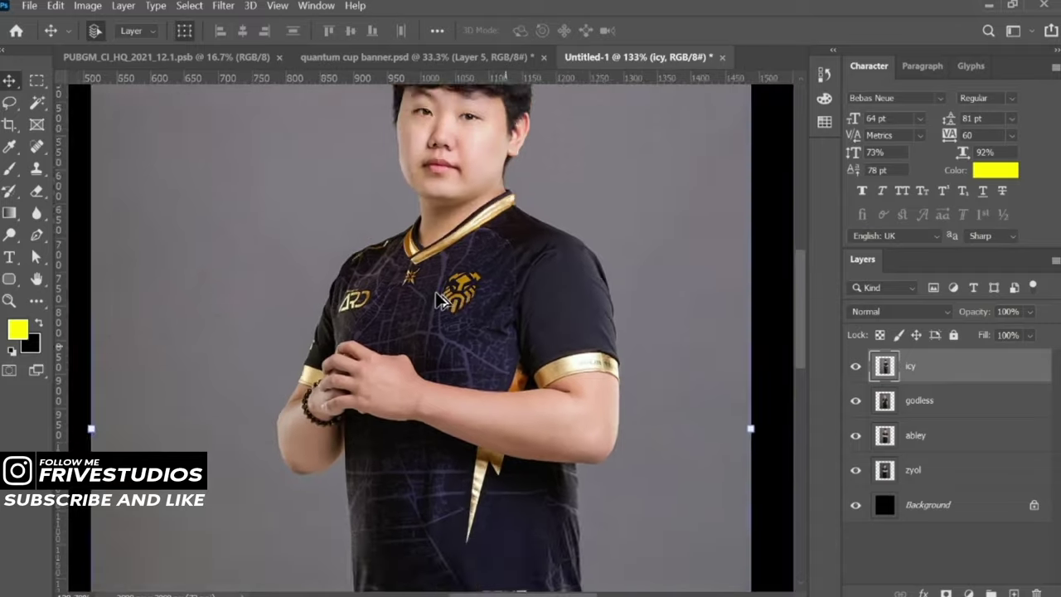
scroll(439, 300, "down", 3)
Cut the grey background from the icy photo with Object Selection, then hide icy
scroll(439, 300, "down", 1)
left_click_drag(41, 104, 91, 108)
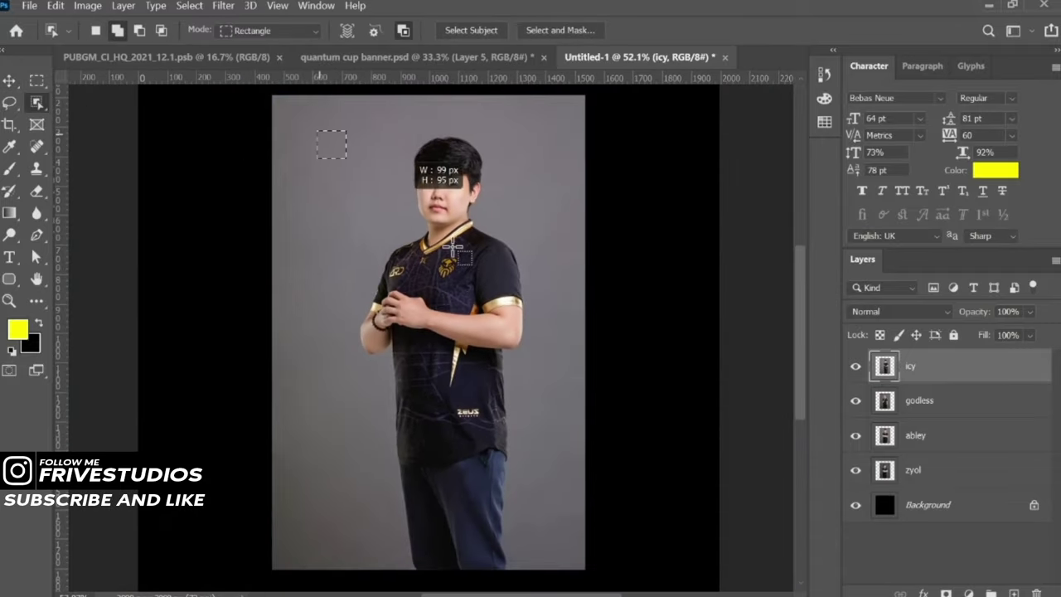
left_click_drag(454, 247, 557, 570)
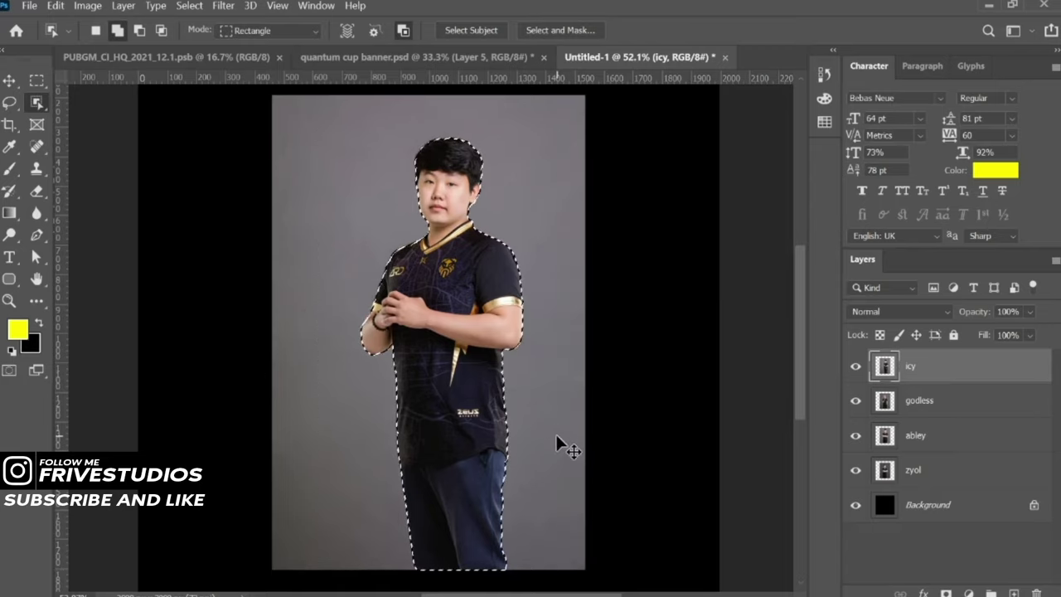
key("ctrl+shift+i")
key("Delete")
key("ctrl+d")
left_click(882, 403)
Remove the grey background around the godless player and hide that layer
left_click(855, 366)
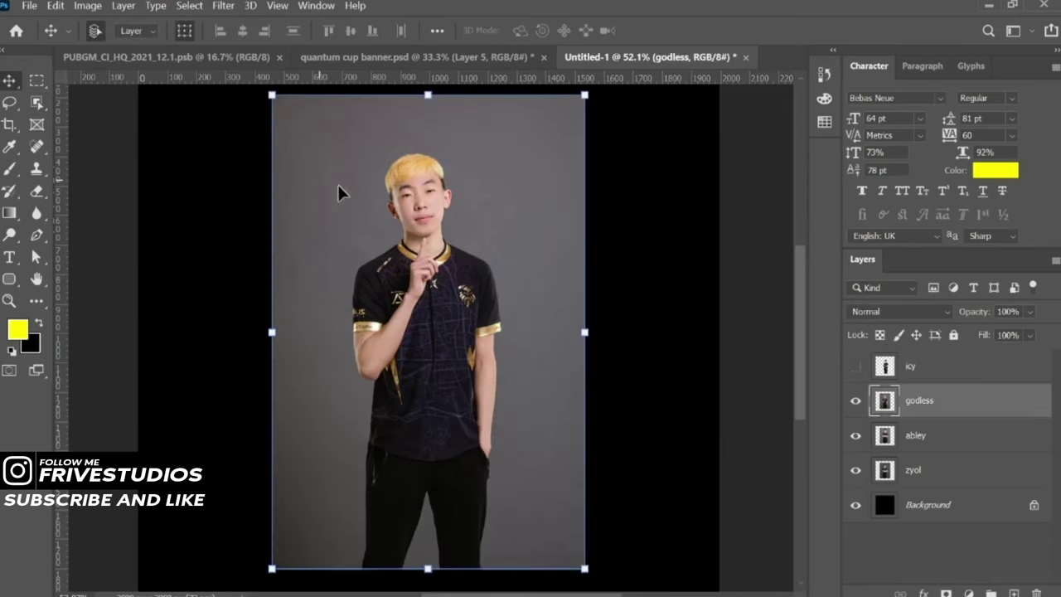
left_click_drag(320, 149, 540, 581)
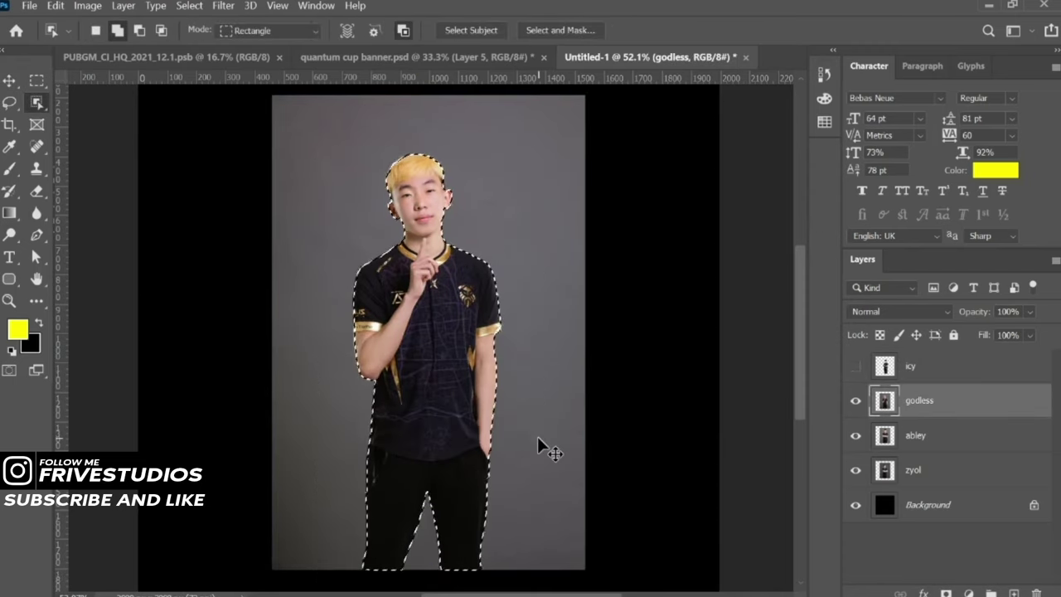
key("ctrl+shift+i")
key("Delete")
key("ctrl+d")
left_click(856, 400)
Remove the grey background around the abley player and hide that layer
left_click(916, 435)
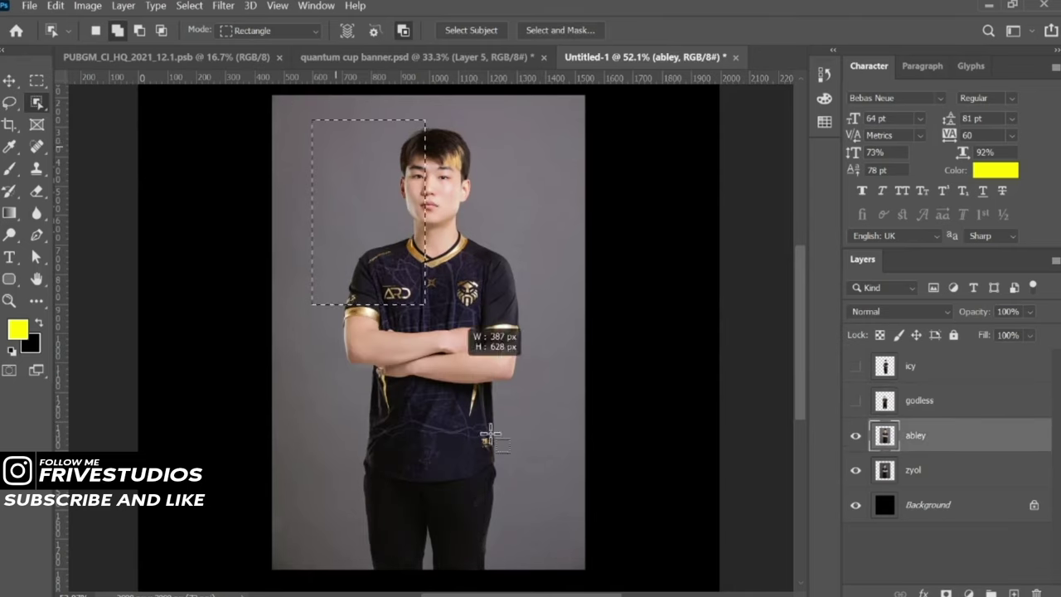
left_click_drag(315, 111, 540, 575)
key("ctrl+shift+i")
key("Delete")
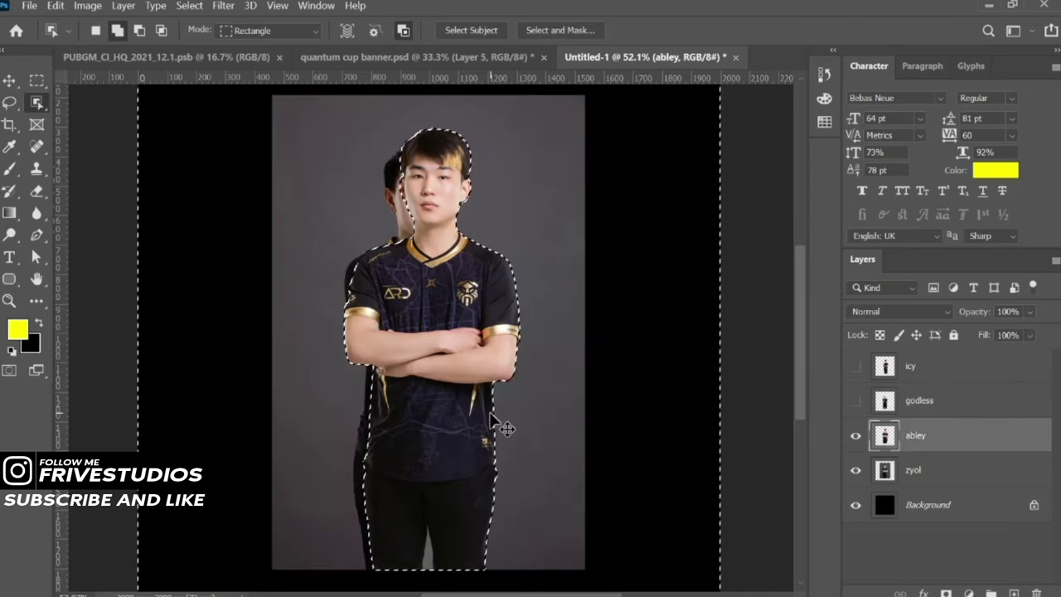
key("ctrl+d")
left_click(856, 435)
Remove the grey background around the zyol player and return to the Move tool
left_click(913, 470)
left_click_drag(348, 503, 333, 570)
key("ctrl+shift+i")
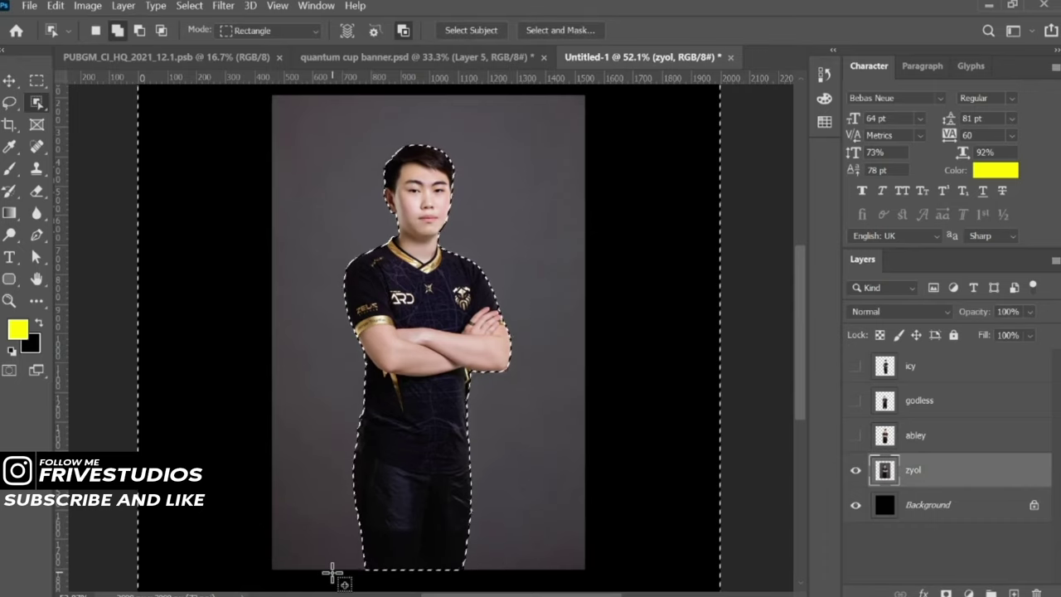
key("Delete")
key("ctrl+d")
key("v")
scroll(433, 232, "down", 2)
Check each player's cutout, leaving abley and godless visible with abley selected
scroll(433, 232, "down", 1)
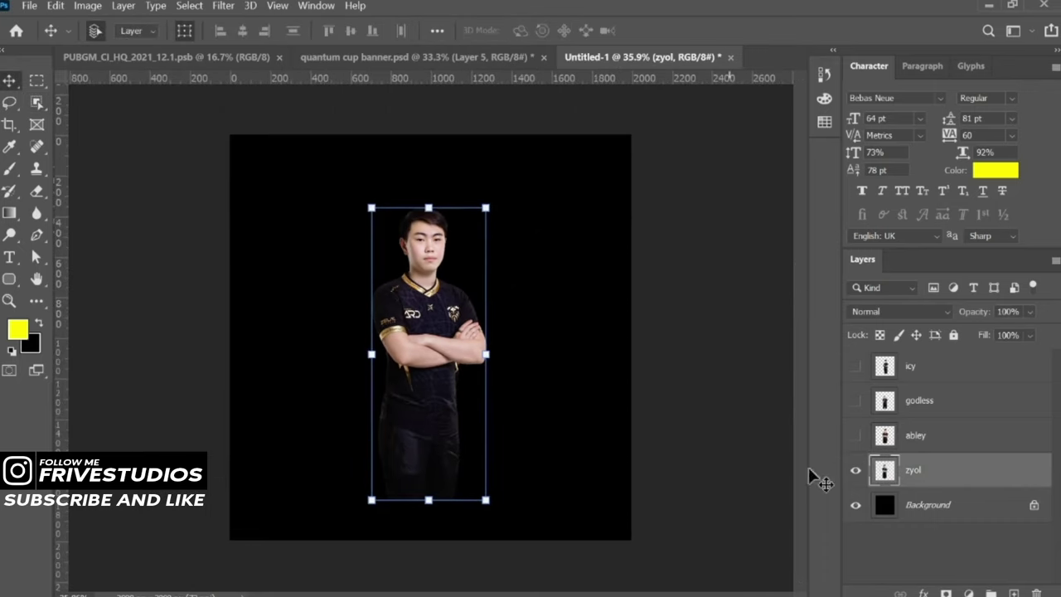
left_click(855, 470)
left_click(856, 435)
left_click(866, 439)
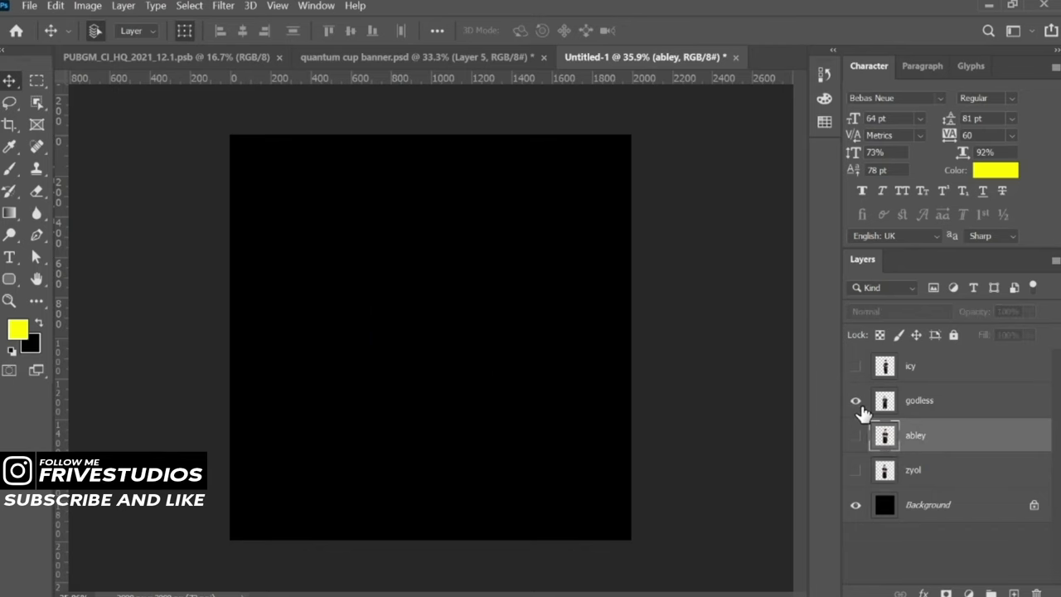
left_click(855, 400)
scroll(488, 306, "up", 3)
left_click(855, 365)
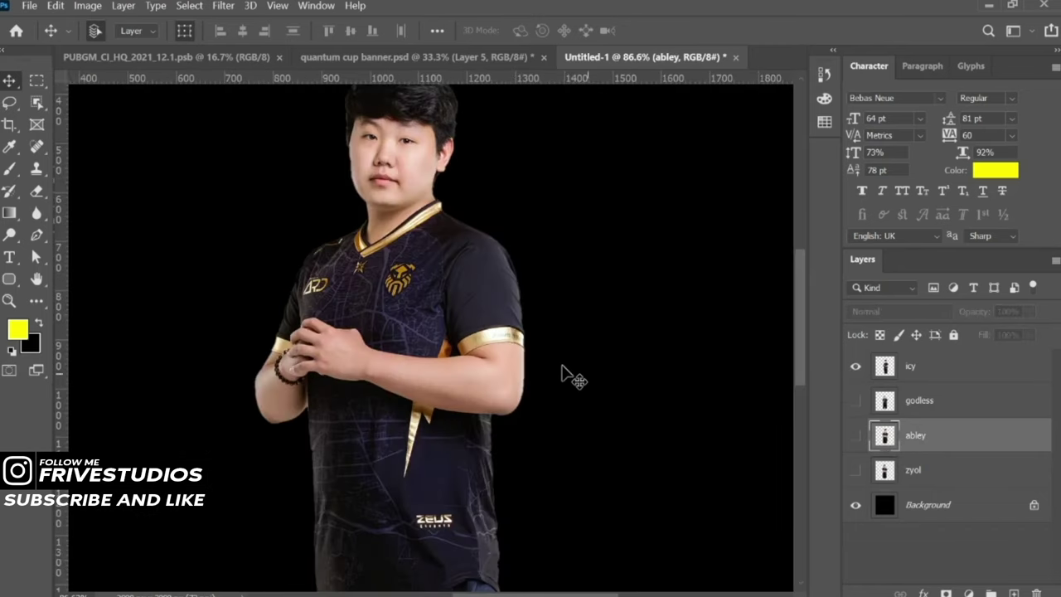
scroll(455, 356, "down", 2)
scroll(455, 357, "down", 1)
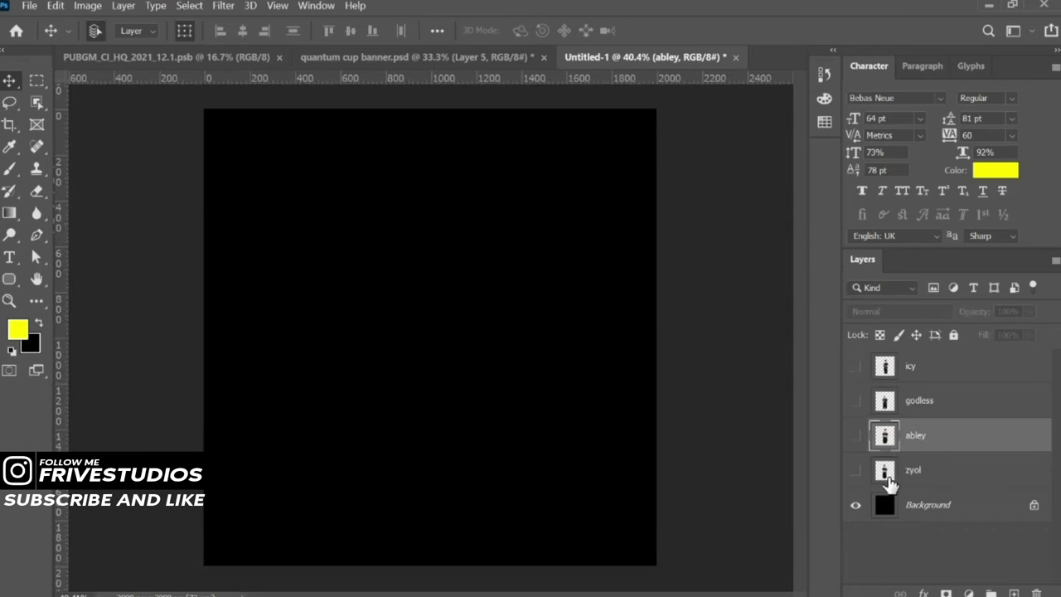
left_click(856, 470)
left_click(856, 435)
left_click(856, 366)
left_click(855, 400)
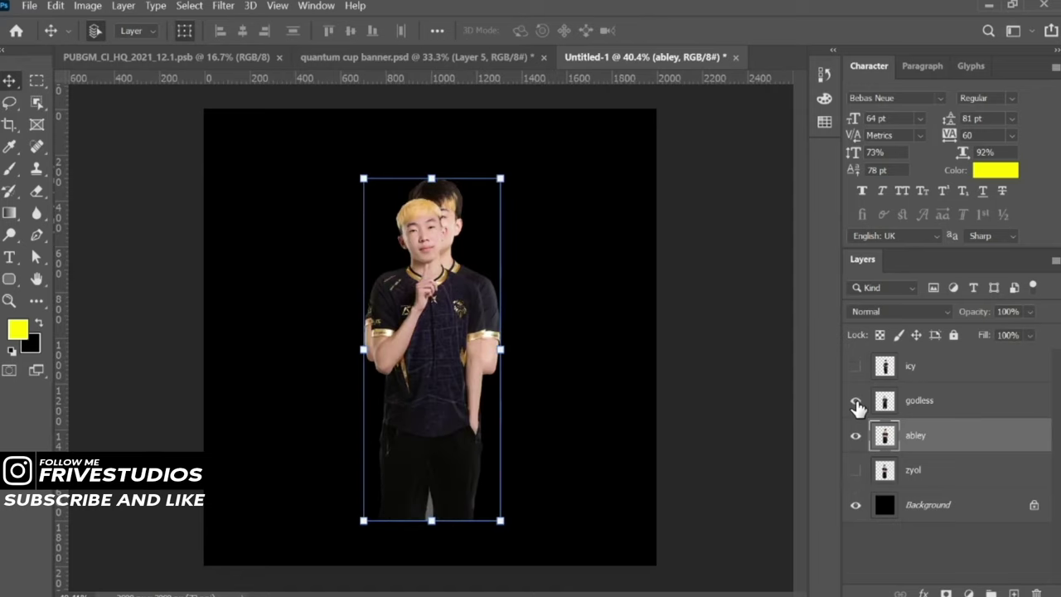
Shrink abley to about 89%, place it right of godless, stack it above, and shift both left
left_click_drag(503, 352, 493, 353)
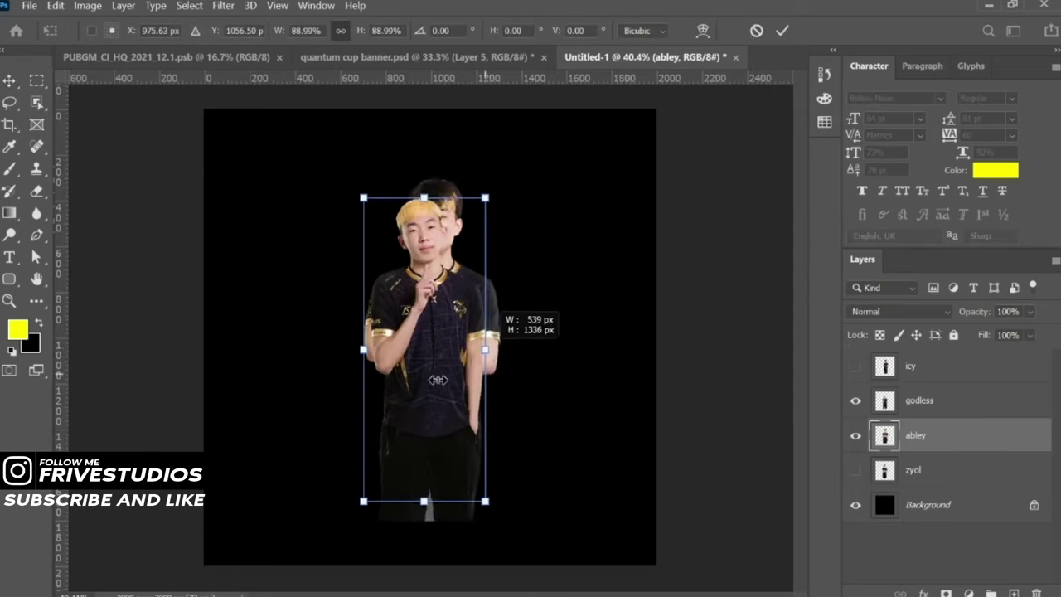
left_click_drag(438, 388, 514, 384)
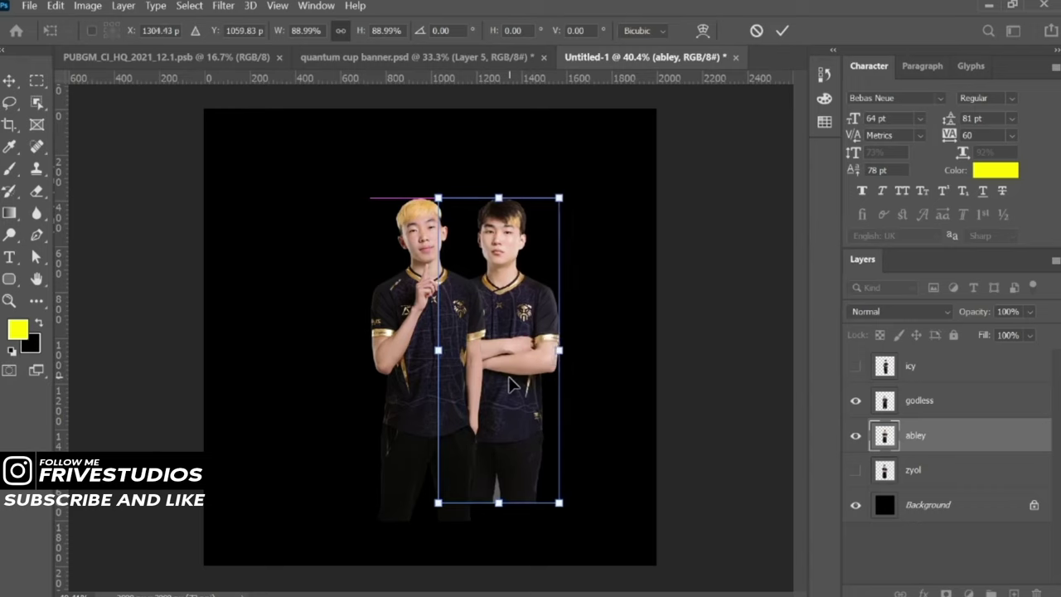
left_click(783, 31)
left_click_drag(901, 437, 914, 402)
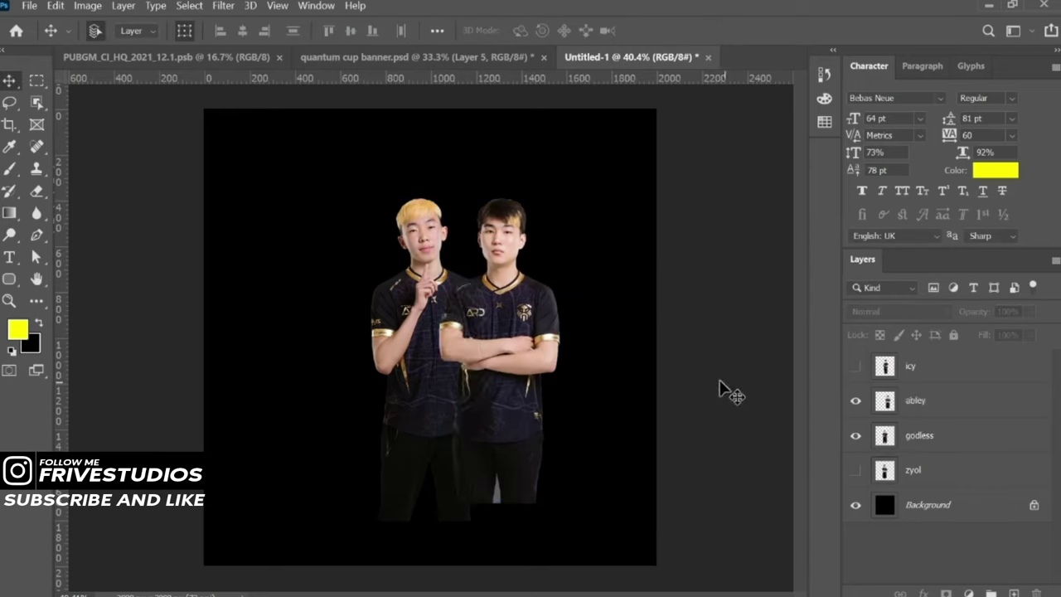
left_click(422, 355)
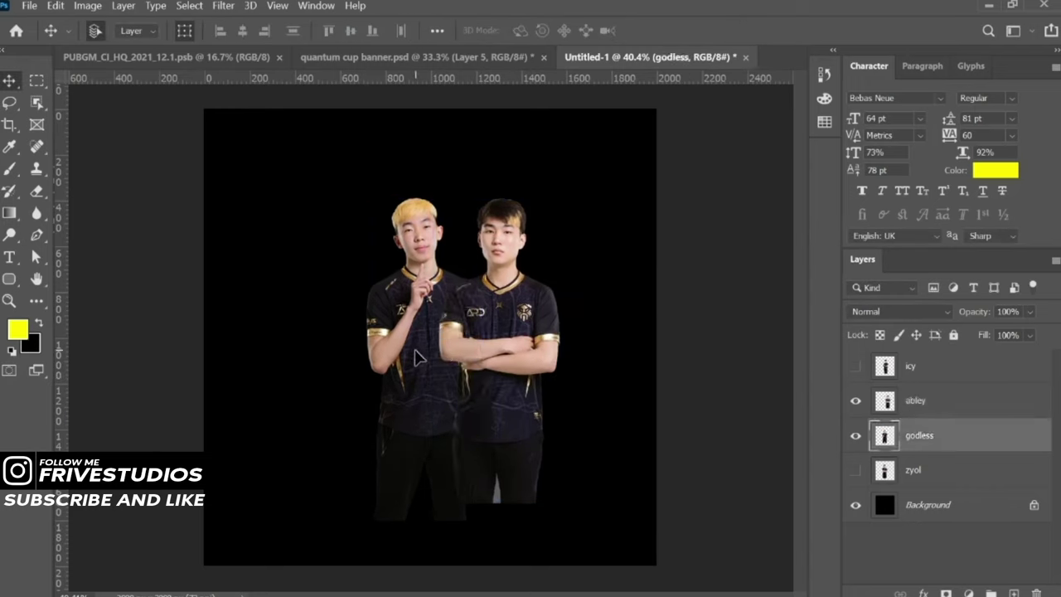
left_click(478, 335, "shift")
left_click_drag(478, 339, 444, 340)
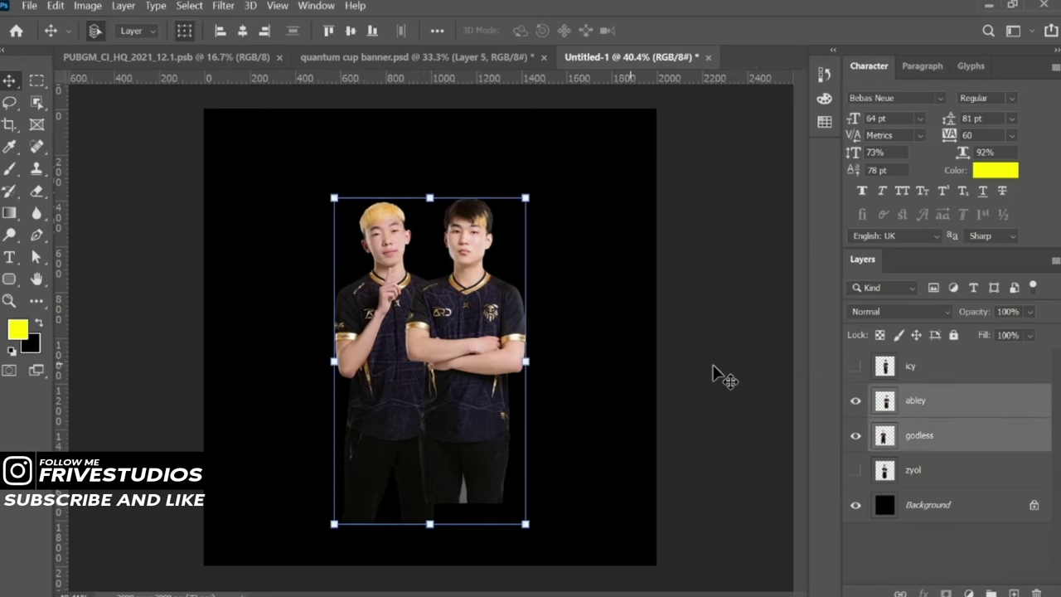
Move icy to the left, slightly smaller and behind godless
left_click(856, 366)
left_click(912, 366)
mouse_move(450, 533)
left_mouse_down()
mouse_move(314, 533)
mouse_move(313, 511)
left_mouse_up()
left_click_drag(1019, 367, 954, 452)
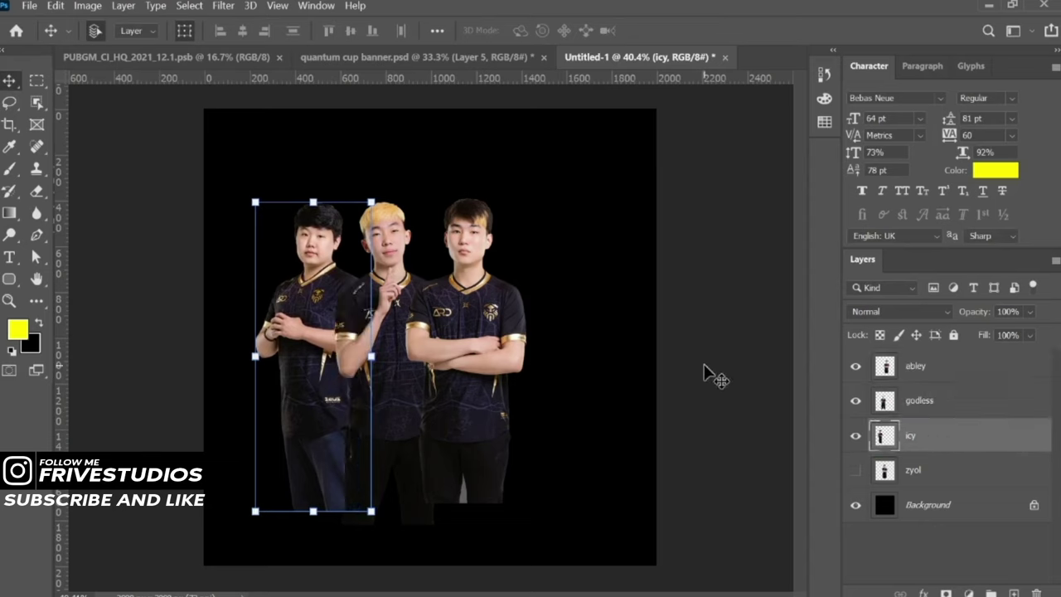
Shrink zyol to match the others and place it right of the centre player
left_click(935, 468)
left_click(856, 470)
key("ctrl+t")
left_click_drag(497, 346, 489, 348)
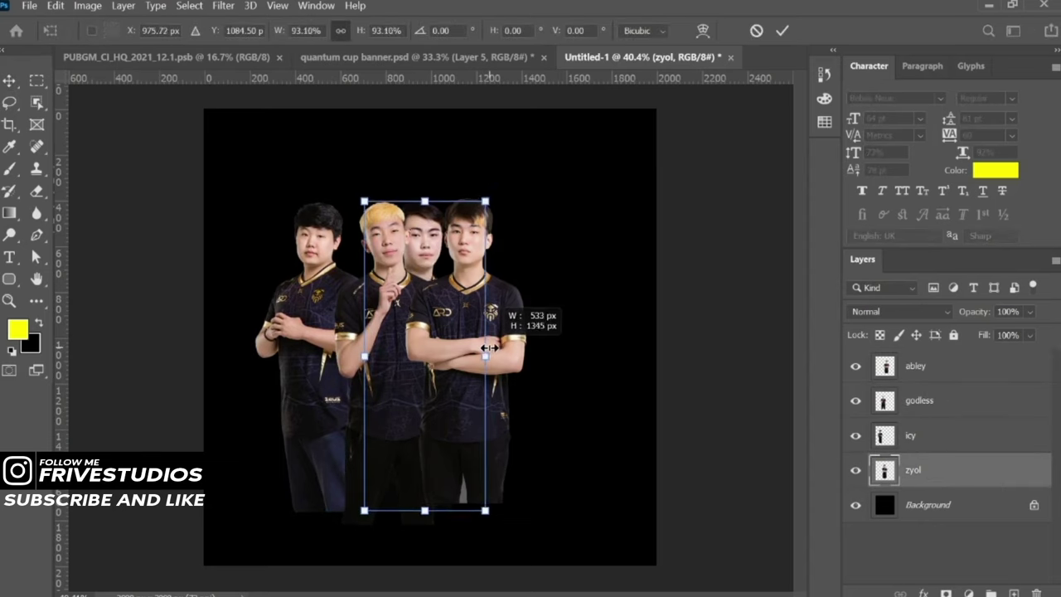
left_click_drag(429, 376, 556, 377)
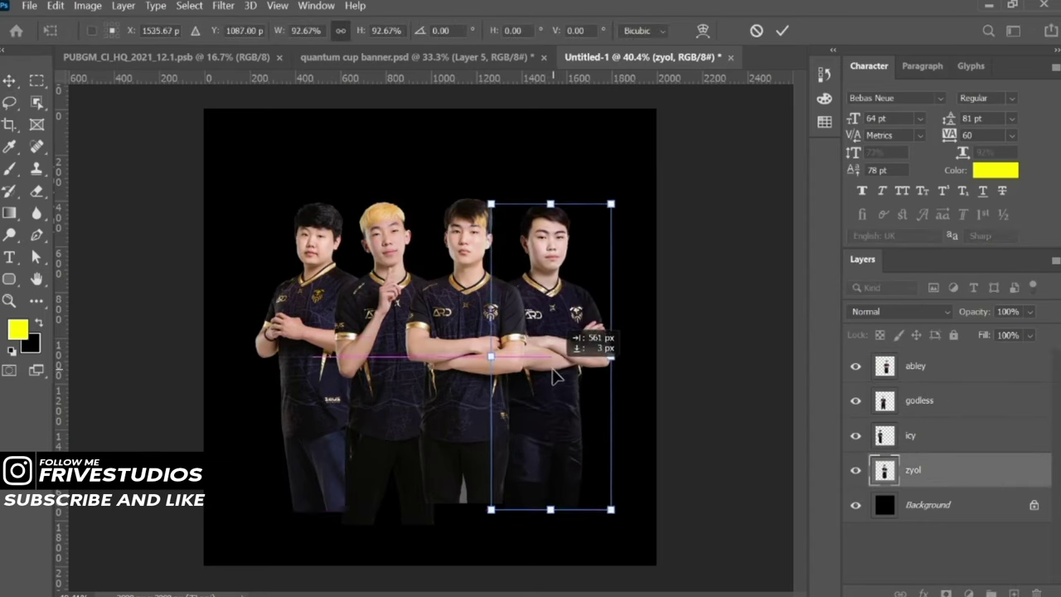
key("Return")
Mirror zyol horizontally and move it to the far-left spot
left_click(315, 283)
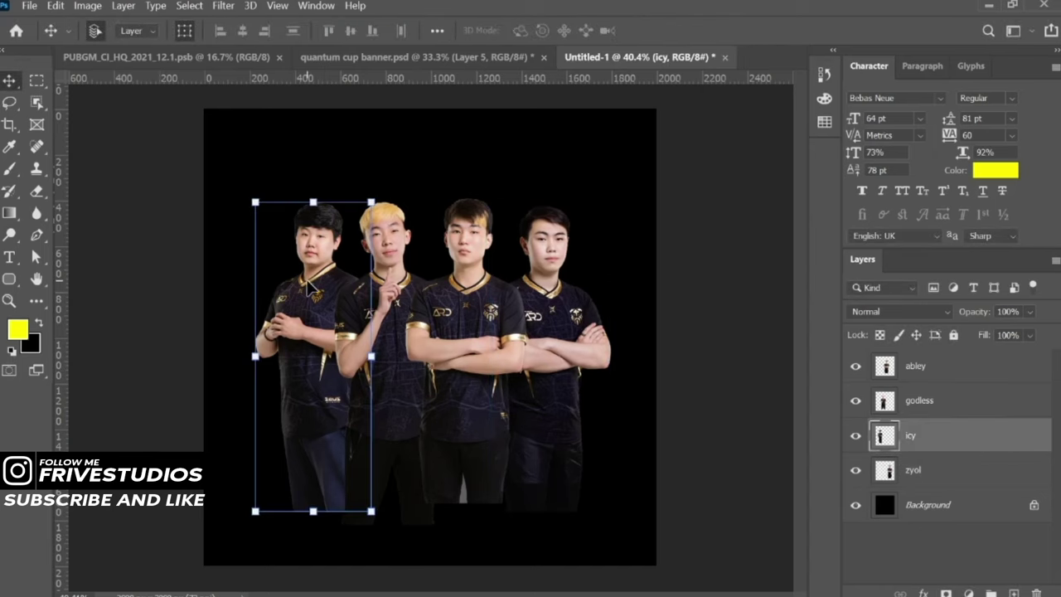
left_click(590, 326)
key("ctrl+t")
right_click(573, 291)
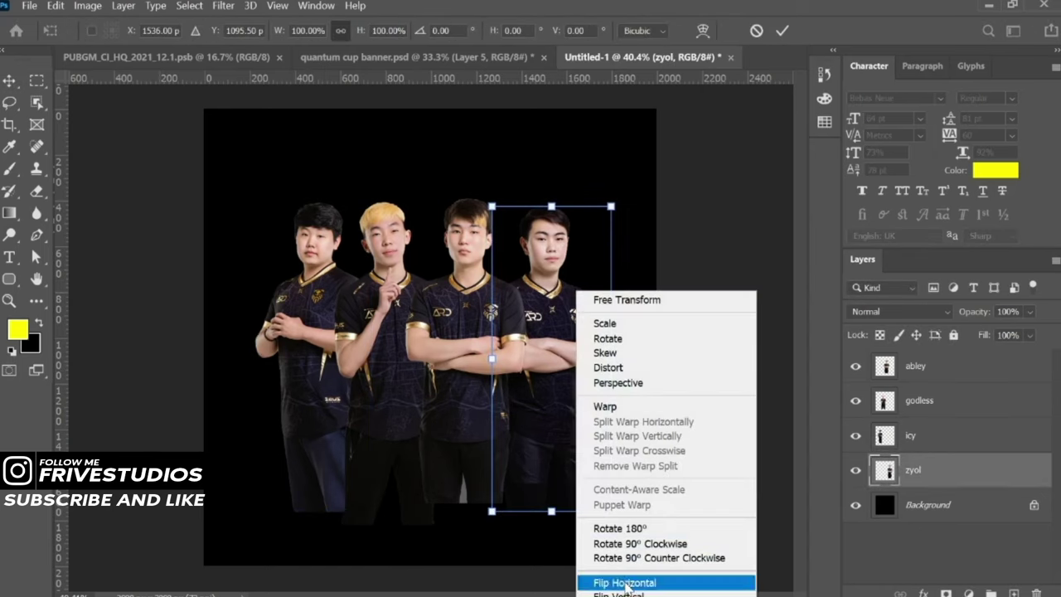
left_click(622, 578)
mouse_move(517, 348)
left_mouse_down()
mouse_move(280, 349)
mouse_move(547, 352)
mouse_move(563, 315)
left_mouse_up()
key("Return")
Mirror icy horizontally, nudge zyol left, and select all four player layers
key("ctrl+t")
right_click(557, 348)
left_click(572, 380)
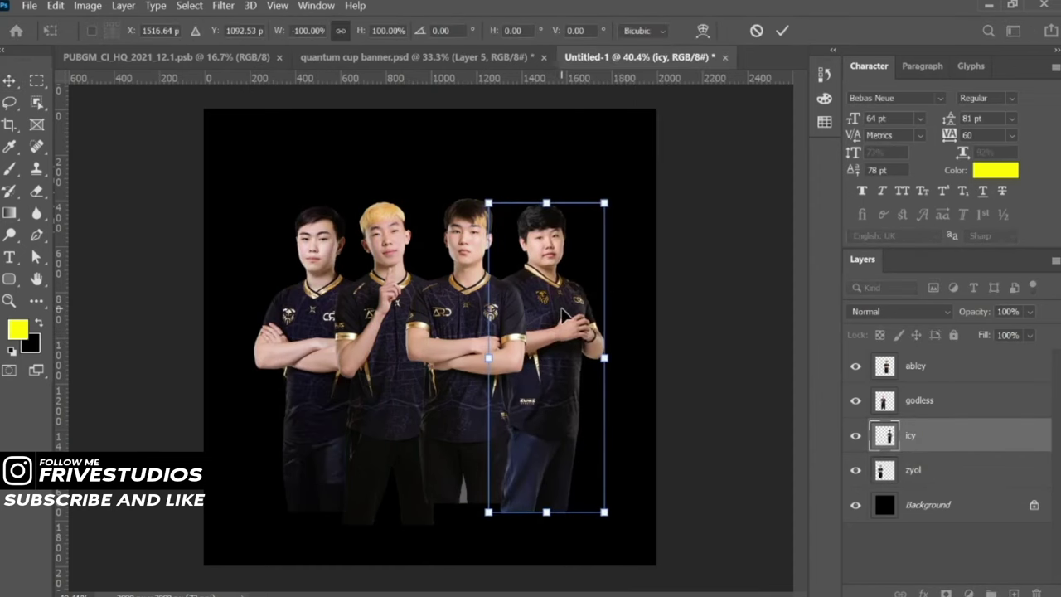
key("Return")
left_click_drag(319, 290, 310, 295)
scroll(721, 327, "down", 1)
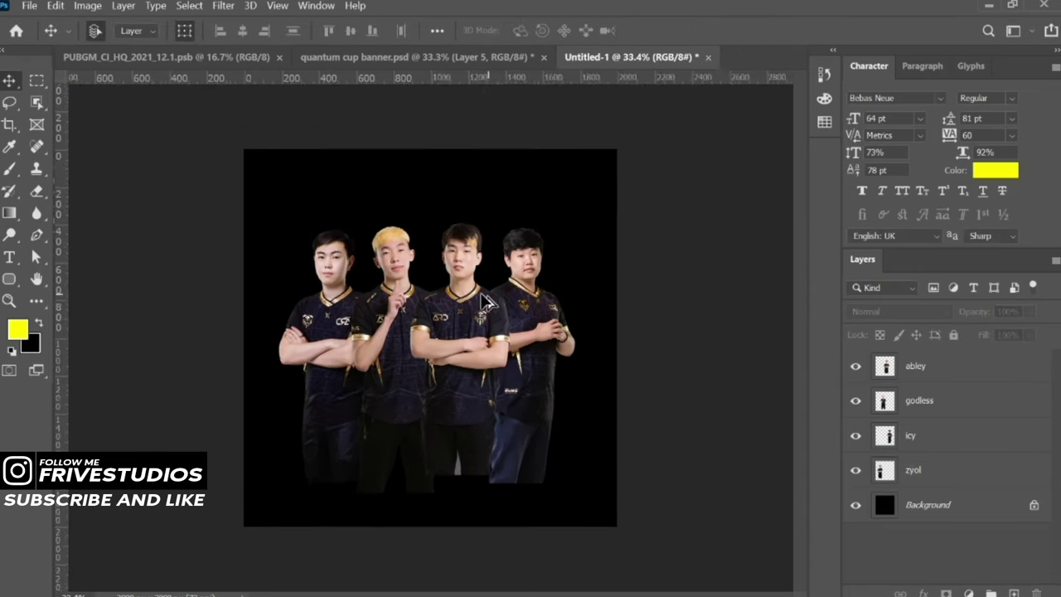
left_click(916, 369, "shift")
Group the four players, then enlarge the group and move it lower on the canvas
key("ctrl+g")
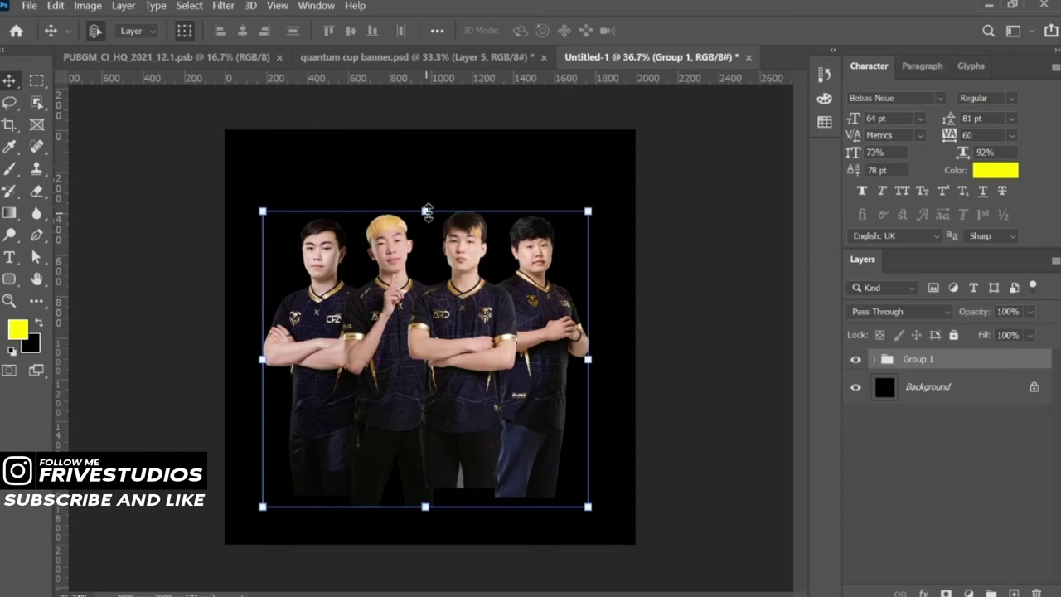
left_click_drag(426, 213, 427, 157)
mouse_move(511, 320)
left_mouse_down()
mouse_move(511, 364)
mouse_move(514, 338)
left_mouse_up()
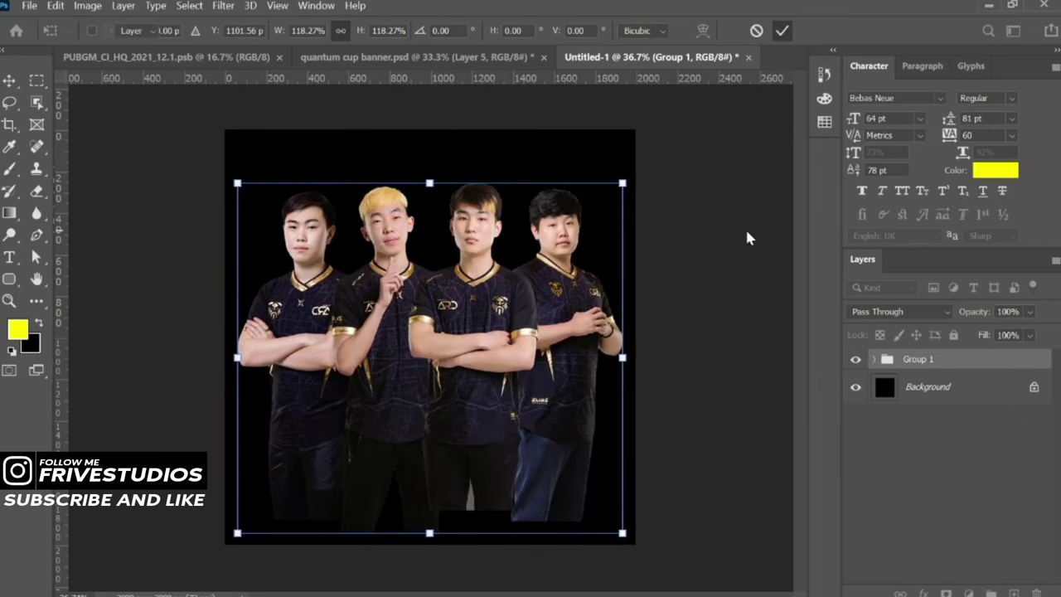
key("Return")
scroll(447, 313, "up", 2)
scroll(448, 314, "up", 2)
scroll(448, 313, "down", 2)
Merge the icy layer into the godless layer inside the group
left_click(875, 359)
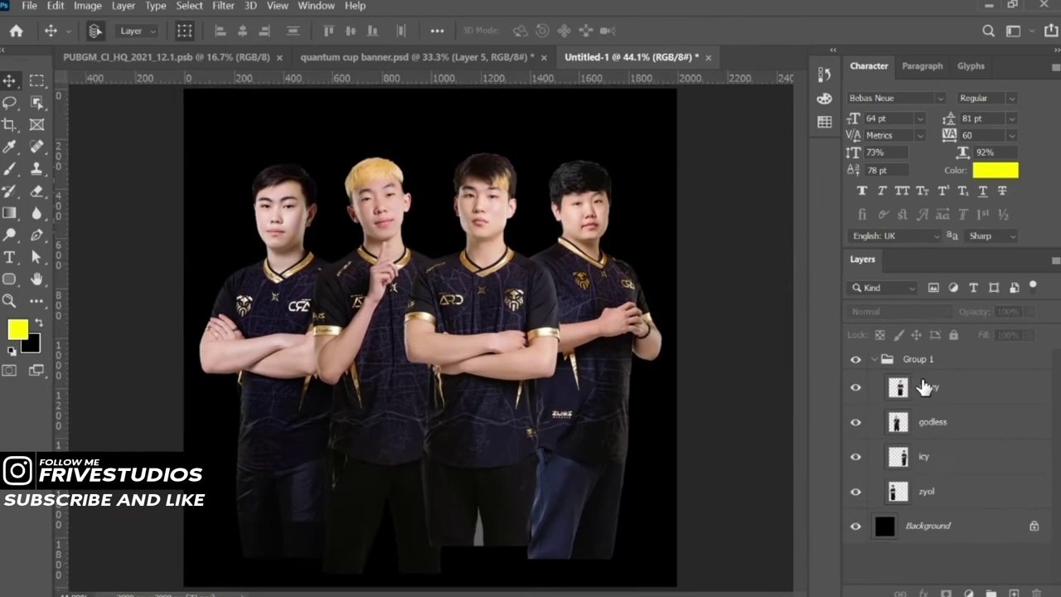
left_click(925, 386)
left_click(933, 426)
left_click(949, 456, "shift")
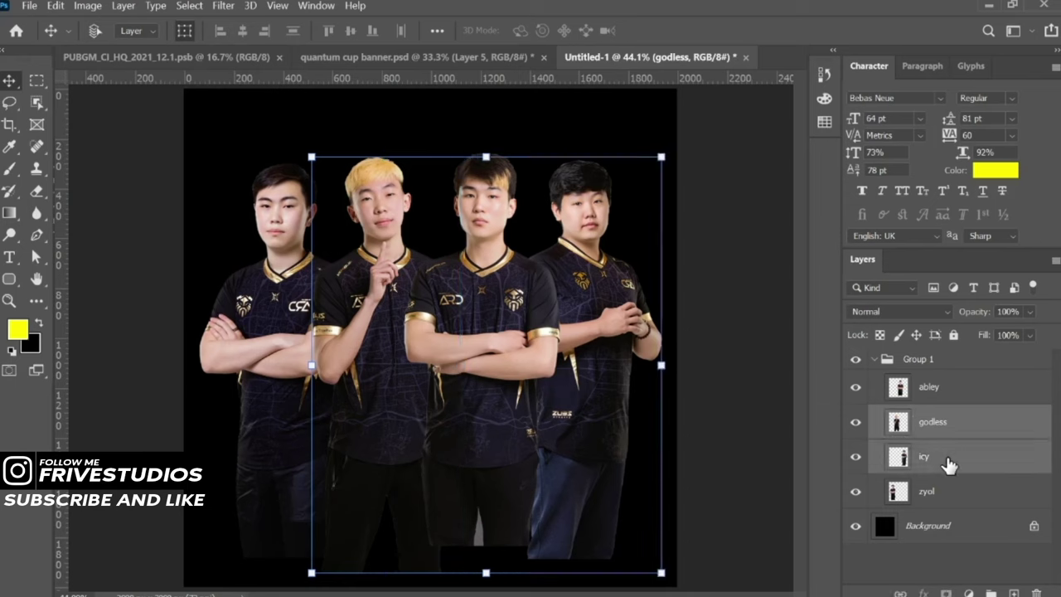
key("ctrl+e")
Add layers clipped to the players and brush black shading on Layer 1 and Layer 2
key("ctrl+shift+alt+n")
left_click(983, 491)
left_click(1013, 594)
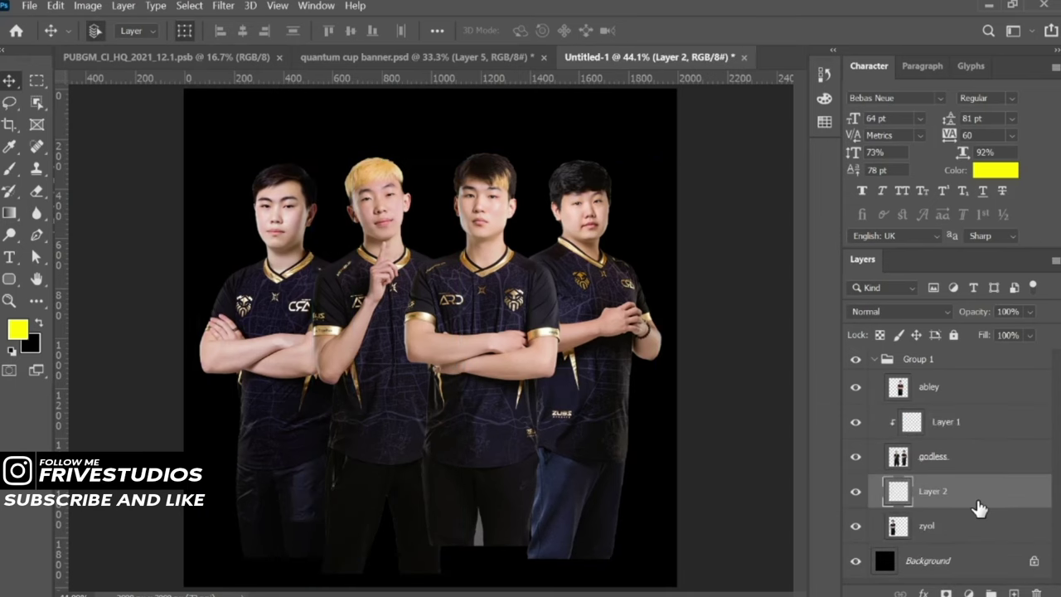
left_click(974, 509, "alt")
left_click(970, 427)
left_click(9, 169)
key("x")
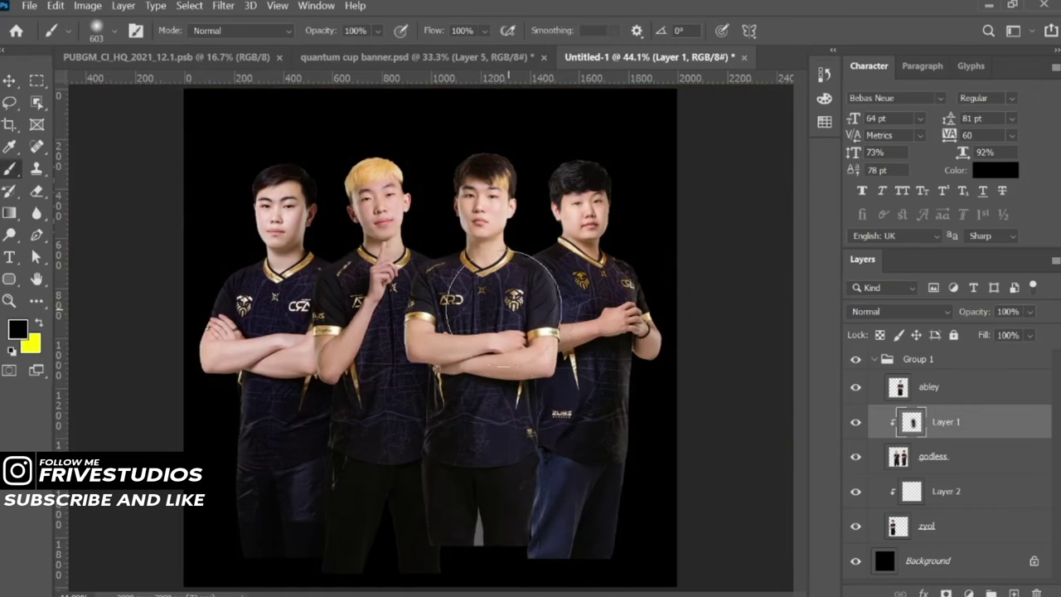
left_click(977, 498)
scroll(428, 337, "down", 3)
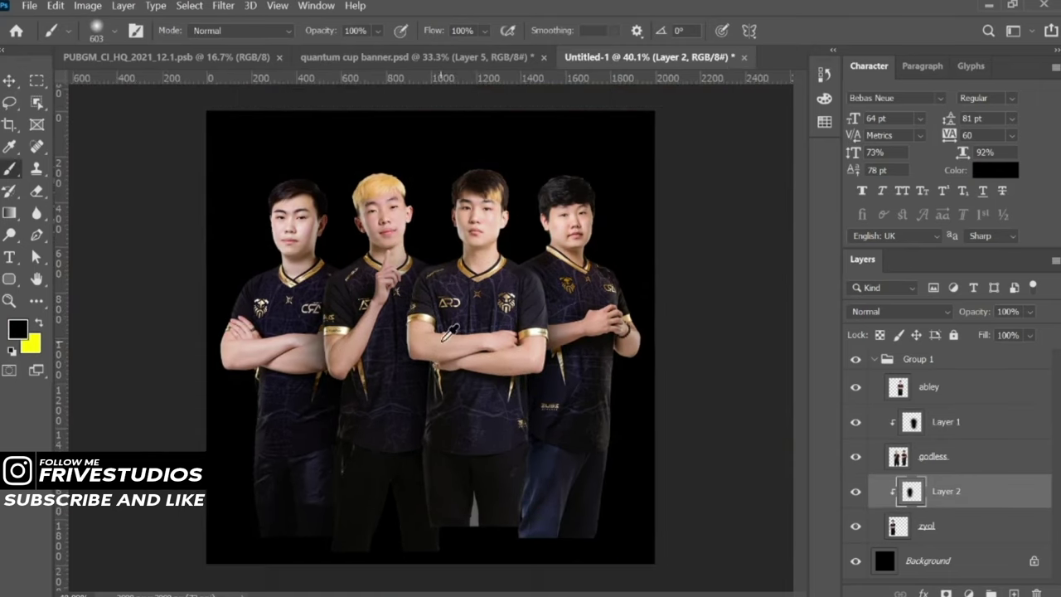
left_click(489, 320, "ctrl")
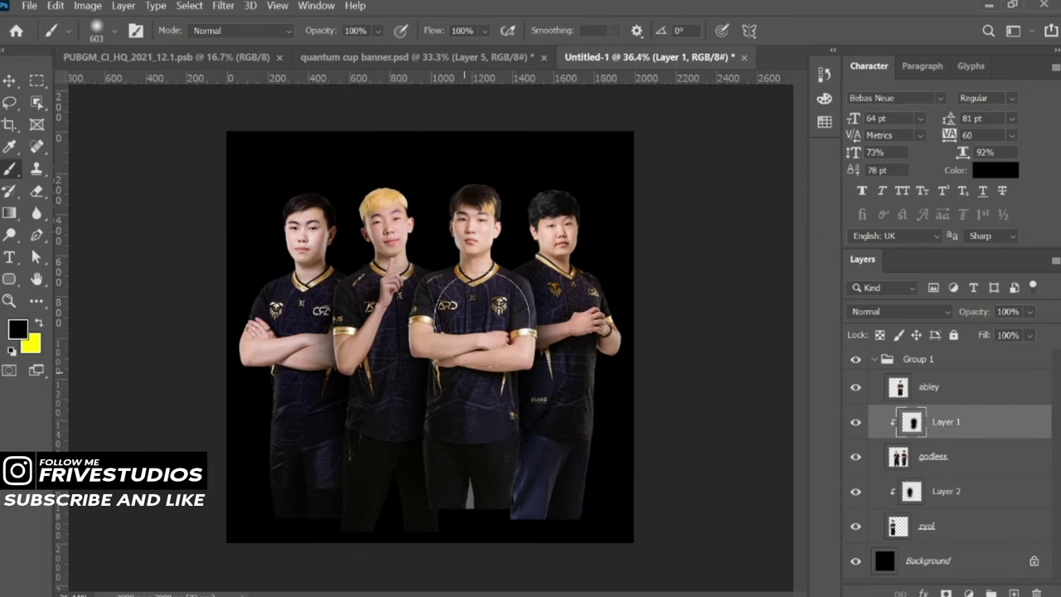
Group the player layers as Group 2, merge a duplicate into Group 2 copy, hide Group 2
key("v")
left_click(929, 386)
left_click(950, 524, "shift")
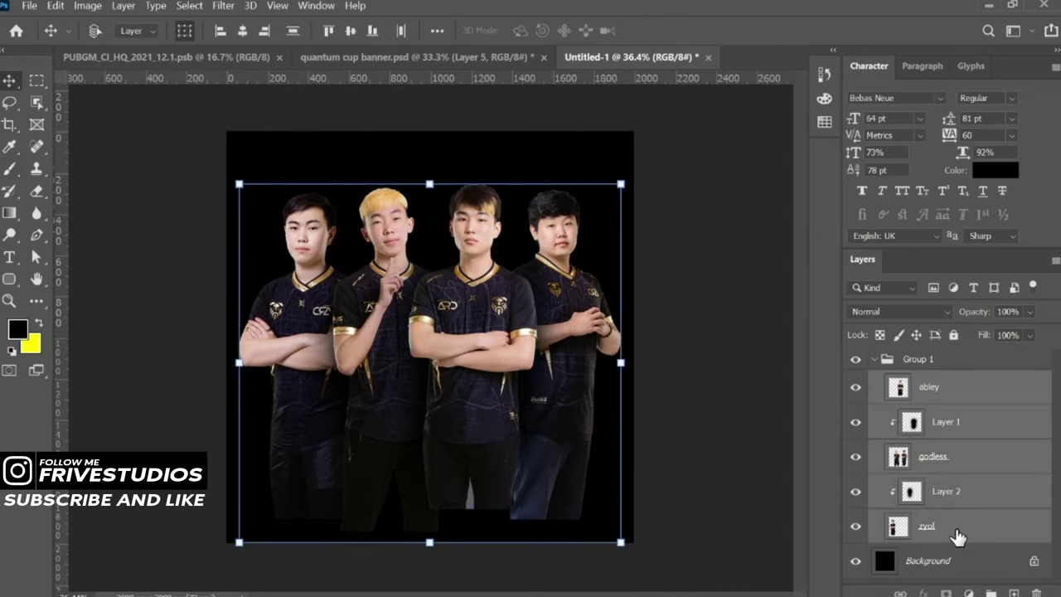
key("ctrl+g")
key("ctrl+j")
key("ctrl+e")
left_click(856, 415)
Apply Camera Raw with Texture +15 and Clarity +48 to the merged players layer
left_click(223, 7)
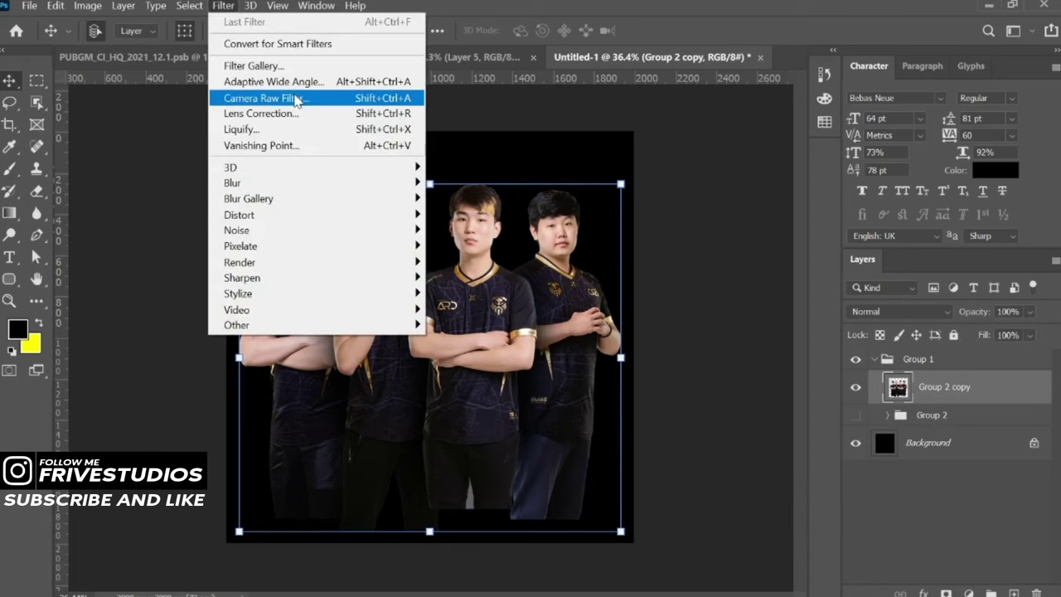
left_click(290, 97)
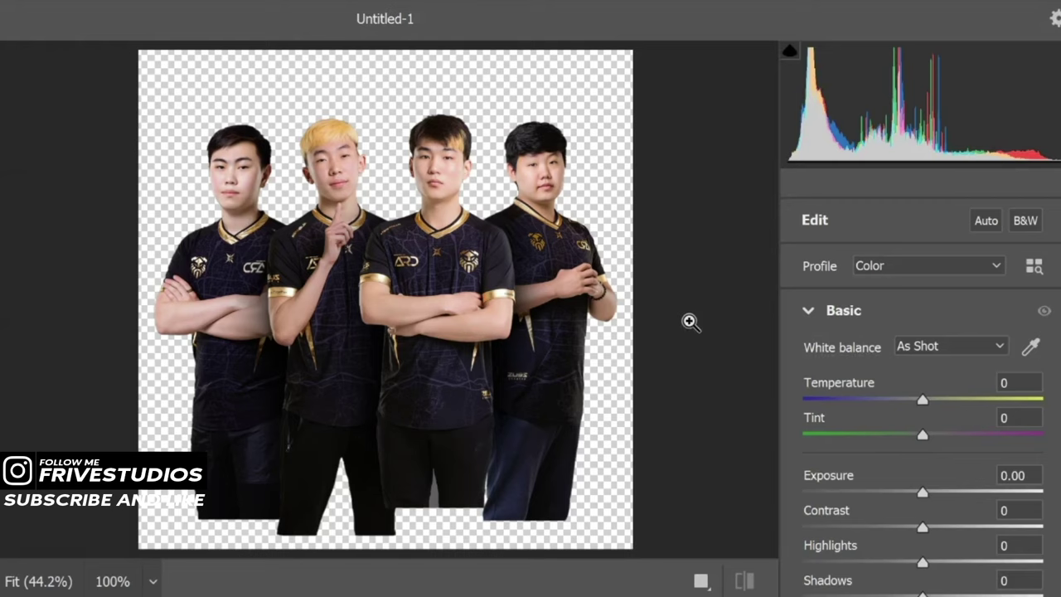
scroll(862, 379, "down", 3)
scroll(825, 377, "down", 7)
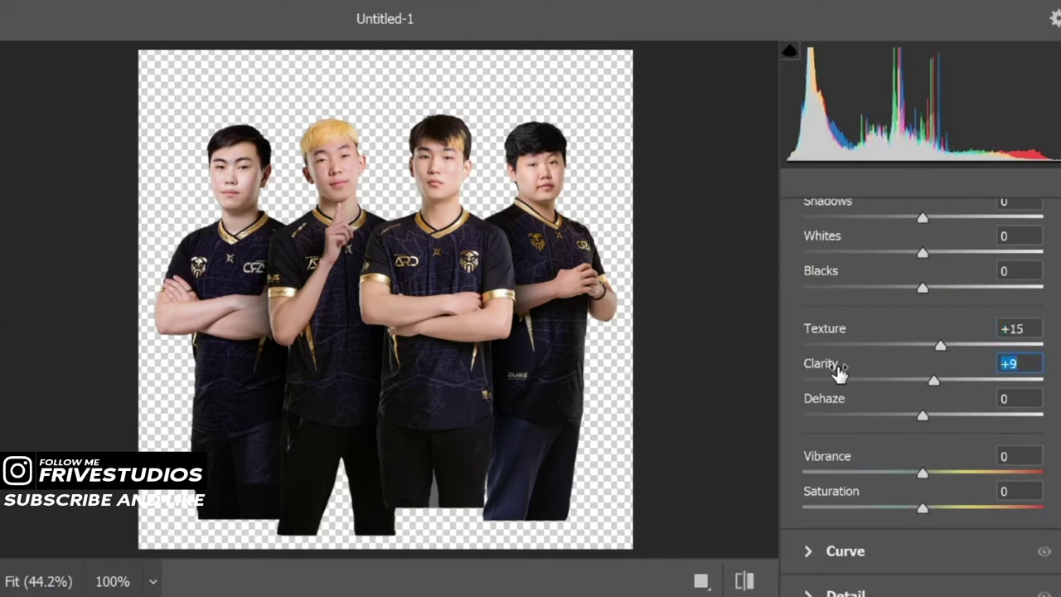
mouse_move(840, 373)
left_mouse_down()
mouse_move(863, 373)
mouse_move(825, 406)
left_mouse_up()
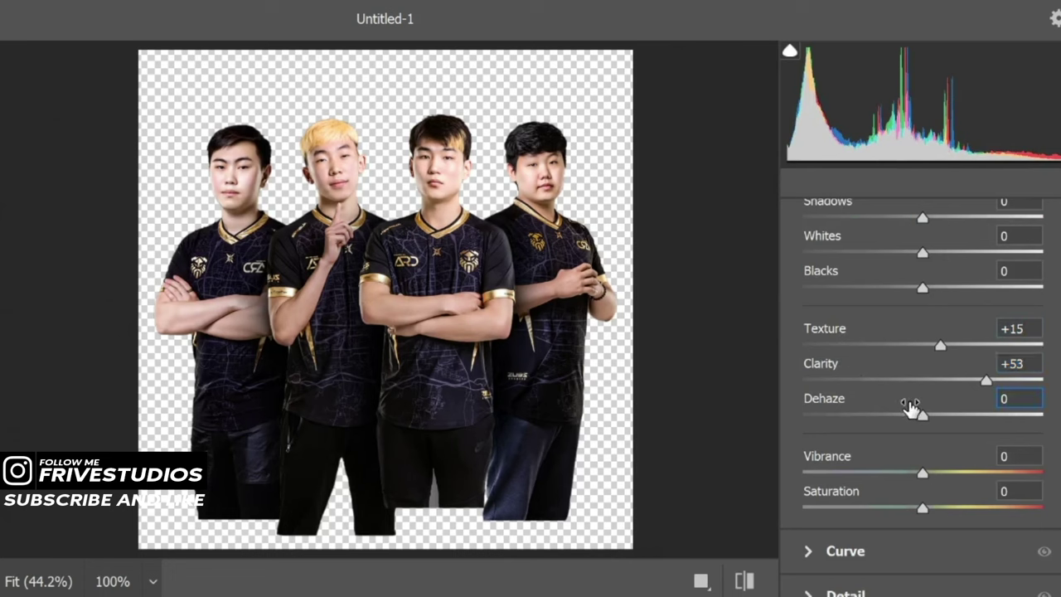
left_click_drag(909, 373, 851, 381)
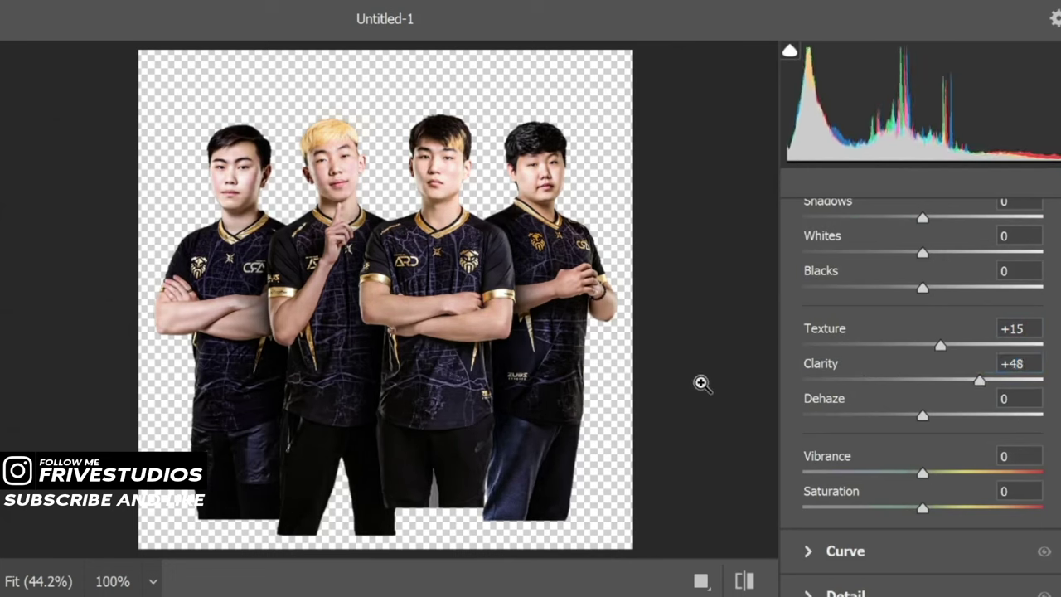
key("Return")
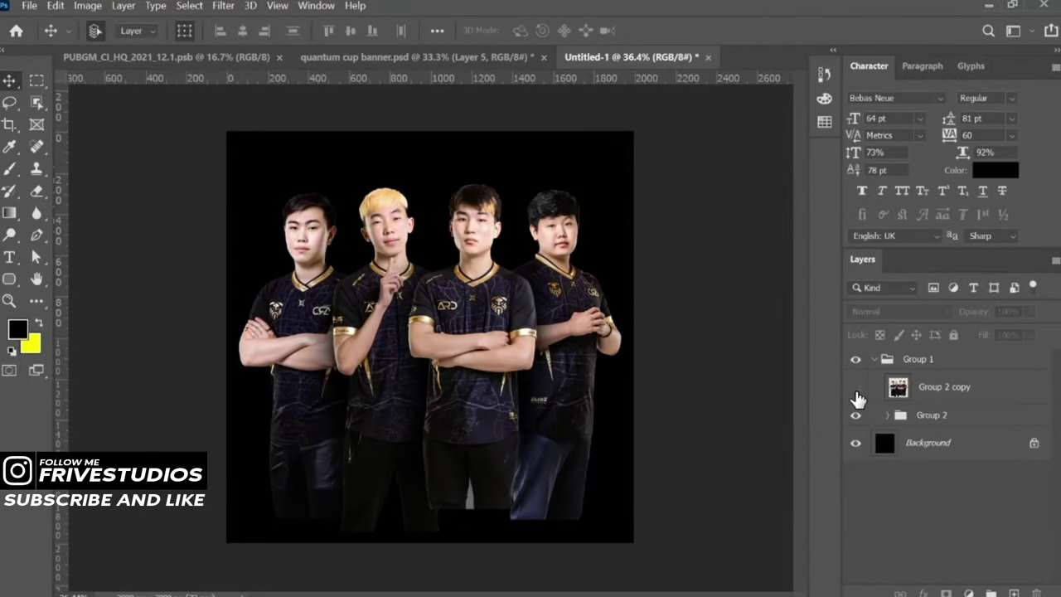
Compare the filtered Group 2 copy on and off, then hide the Group 1 players
left_click(856, 391)
left_click(928, 405)
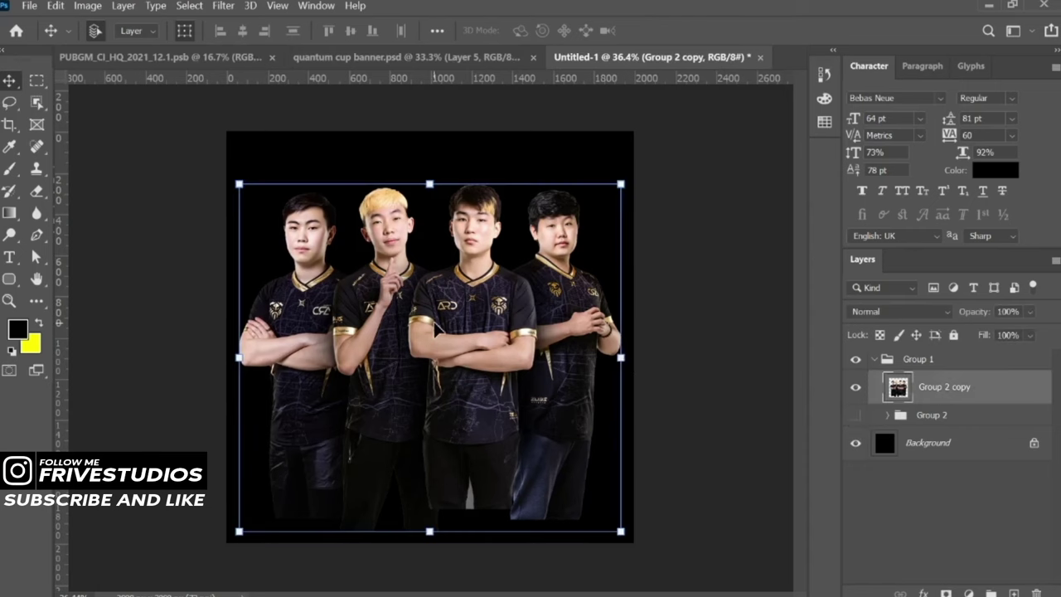
key("alt+Tab")
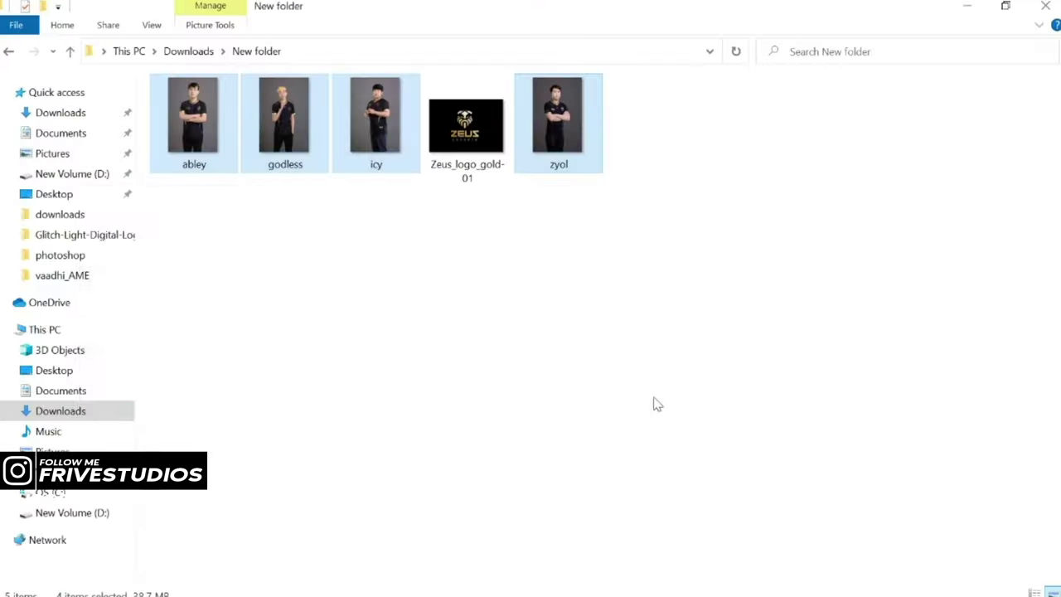
key("alt+Tab")
key("alt+Tab")
Place Zeus_logo_gold-01 from the New folder on the poster, enlarged to about 175%
key("alt+Tab")
key("alt+Tab")
key("alt+Tab")
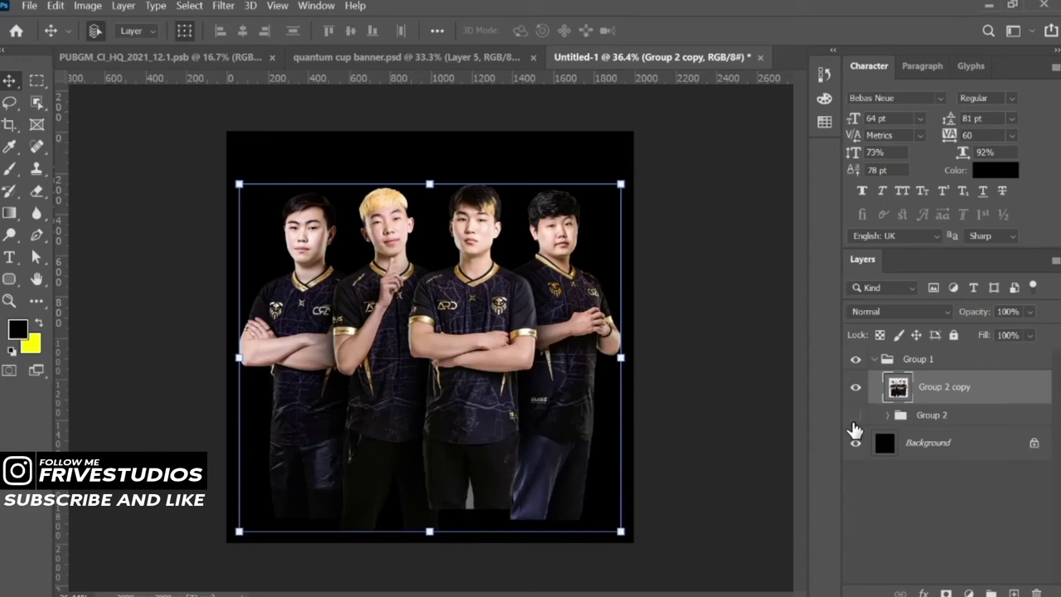
left_click(875, 359)
key("ctrl+shift+n")
key("alt+Tab")
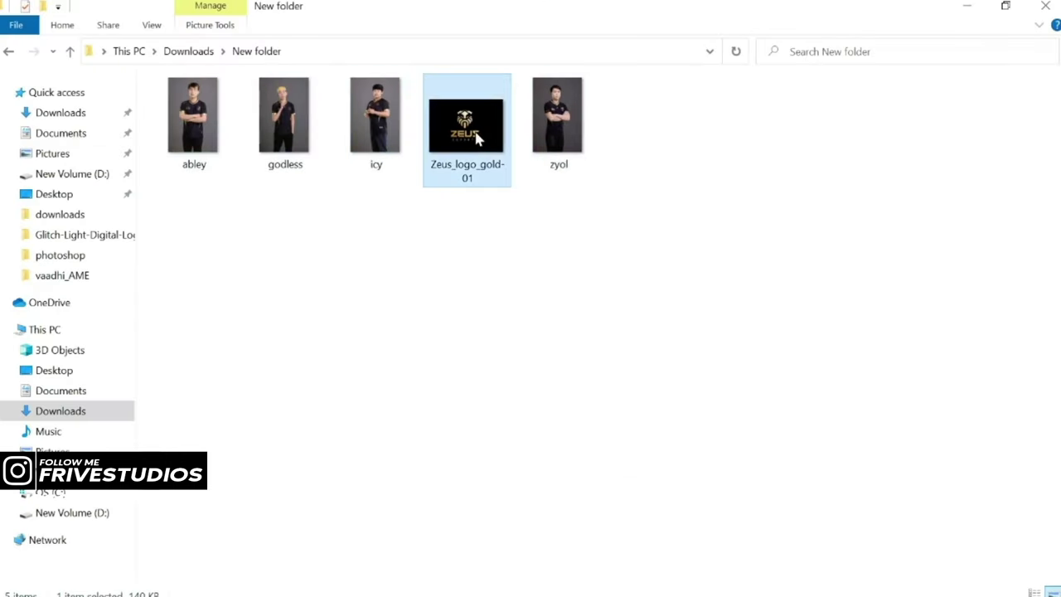
key("alt+Tab")
mouse_move(472, 135)
left_mouse_down()
mouse_move(677, 390)
mouse_move(500, 398)
left_mouse_up()
left_click_drag(429, 398, 438, 486)
left_click_drag(429, 277, 442, 203)
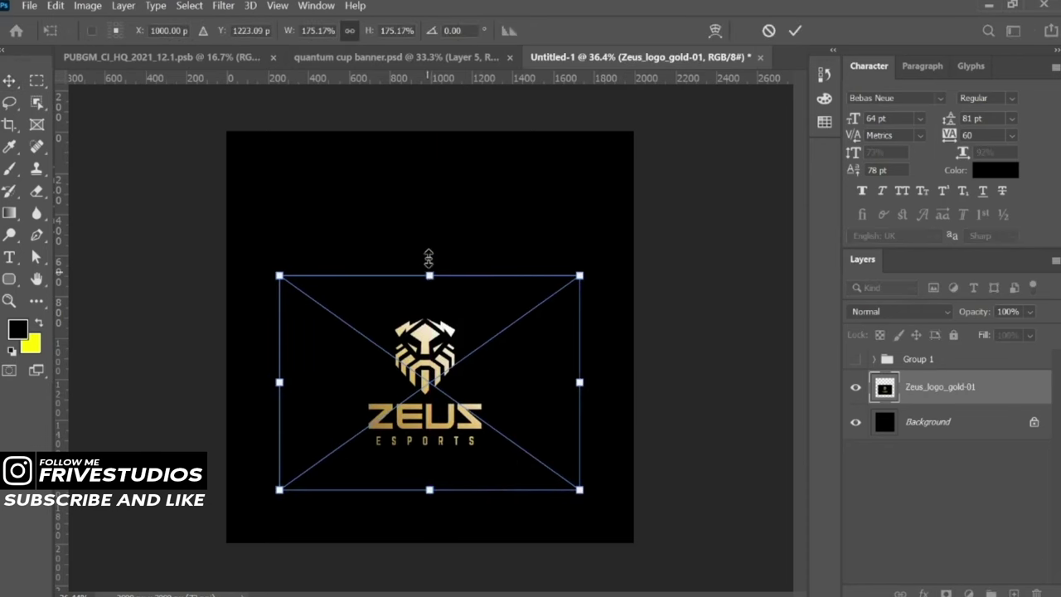
Commit the Zeus logo placement and rasterize the logo layer
left_click(794, 33)
right_click(928, 386)
left_click(758, 315)
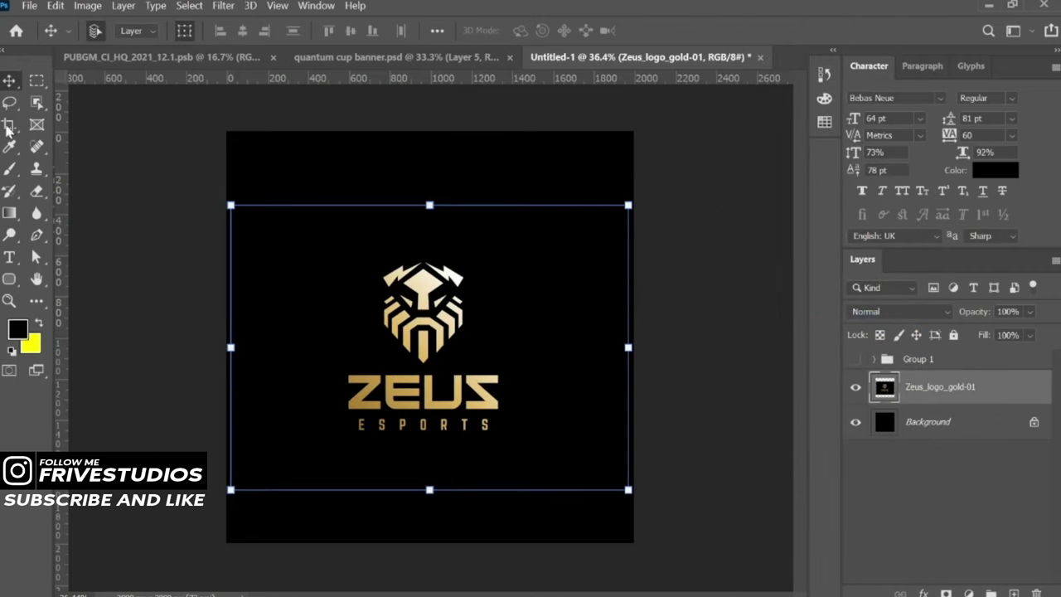
Magic Wand the black backdrop around the Zeus logo and delete it, leaving transparency
right_click(37, 102)
left_click(111, 135)
left_click(489, 263)
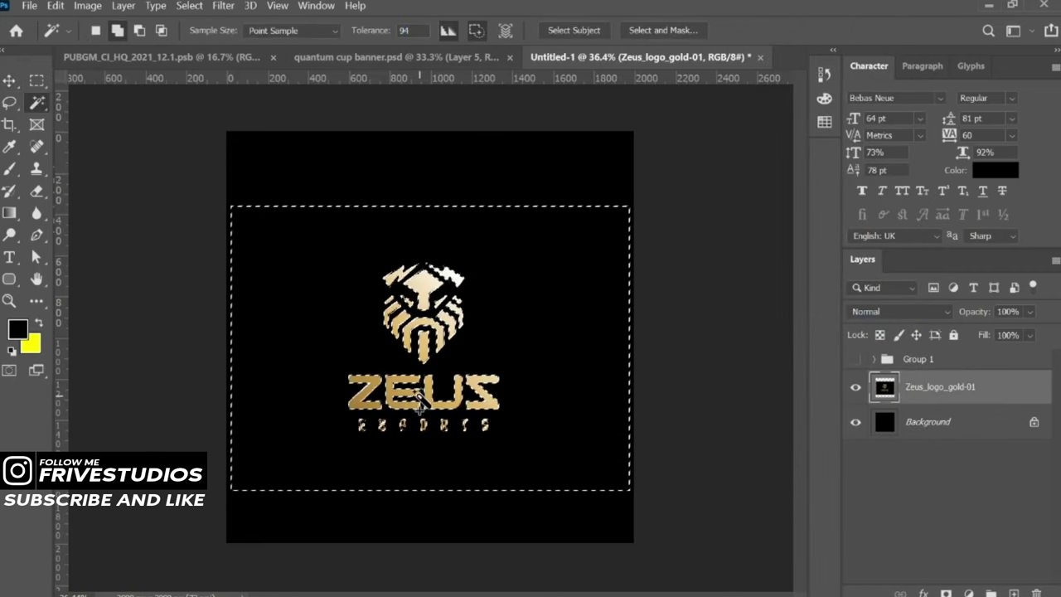
scroll(438, 422, "up", 2)
scroll(435, 415, "up", 2)
scroll(427, 406, "up", 2)
scroll(422, 397, "up", 1)
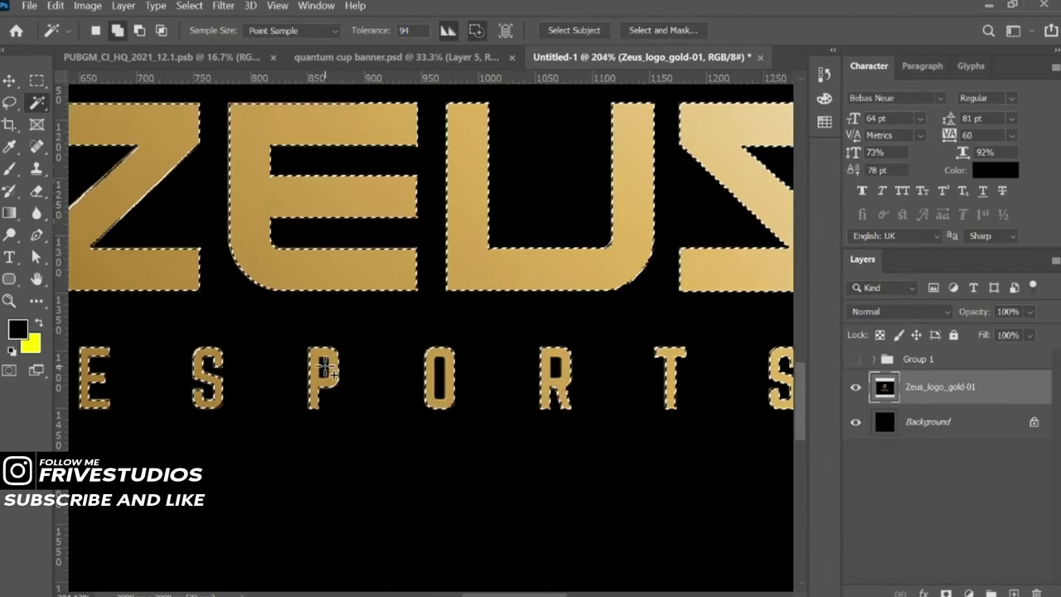
scroll(531, 368, "down", 2)
scroll(507, 372, "down", 2)
scroll(511, 375, "up", 2)
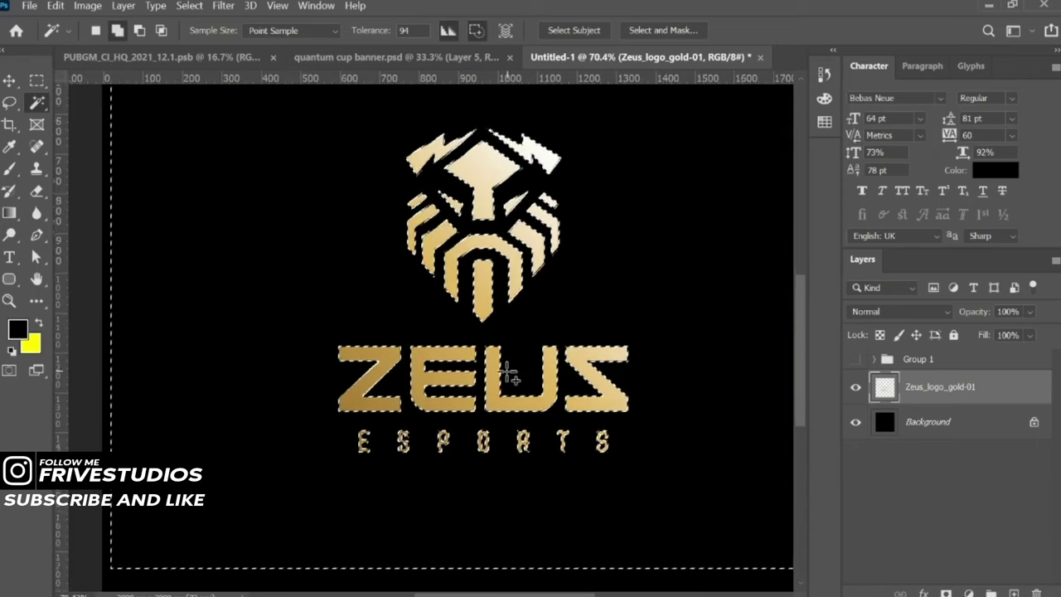
key("Delete")
key("ctrl+d")
left_click(856, 422)
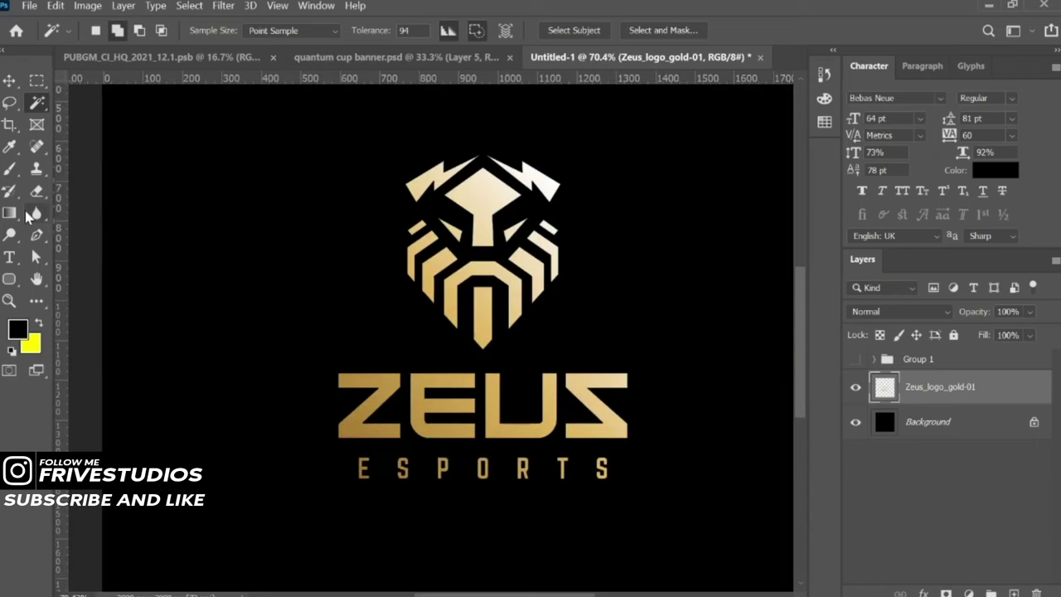
Set a gold-to-white gradient, sampling the gold from the logo
left_click(11, 214)
left_click(142, 32)
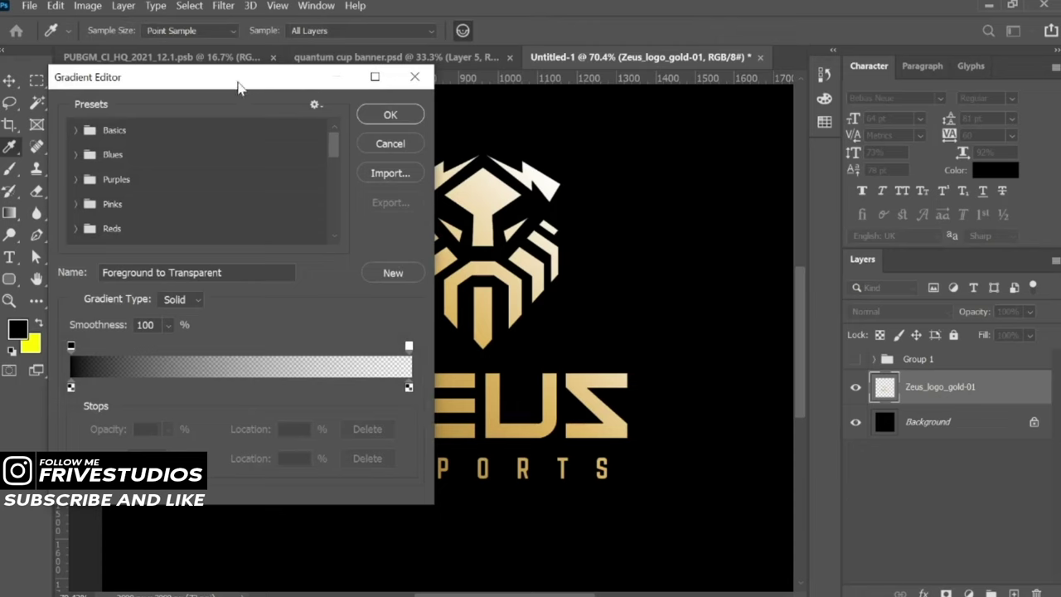
left_click_drag(237, 87, 811, 45)
left_click(365, 435)
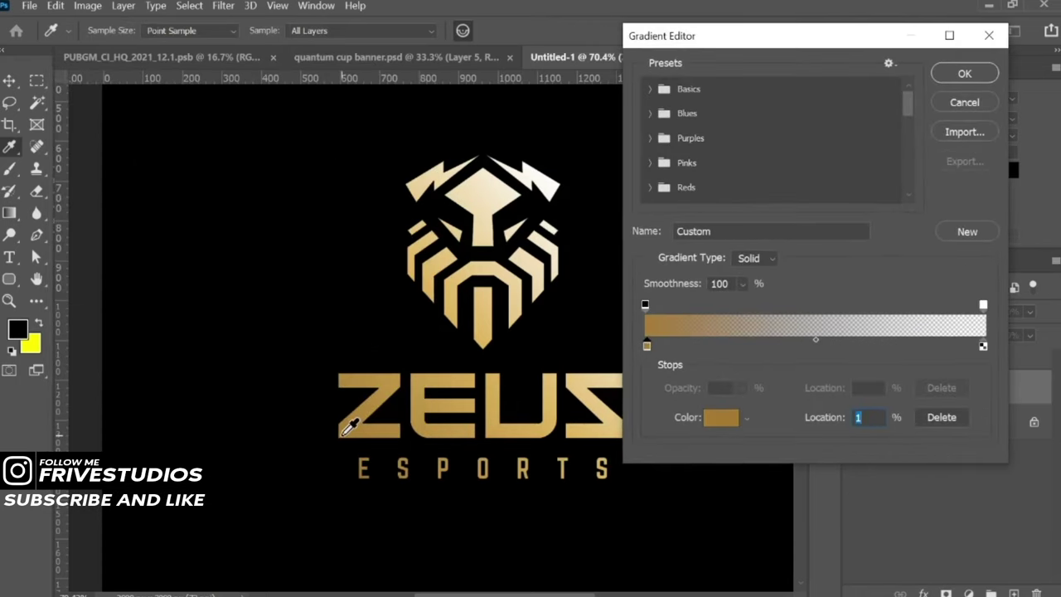
left_click(566, 176)
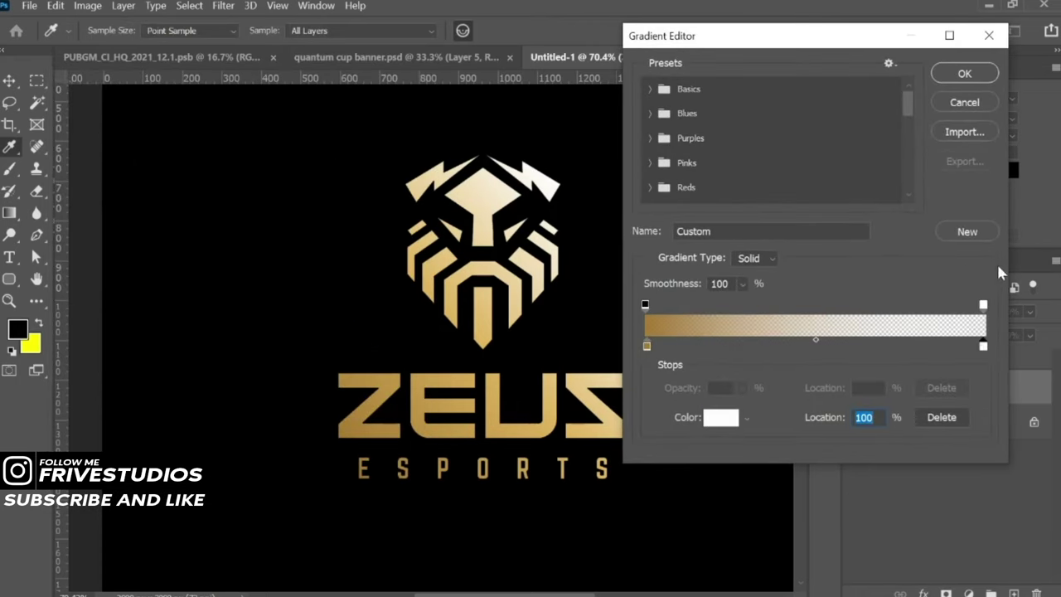
type("100")
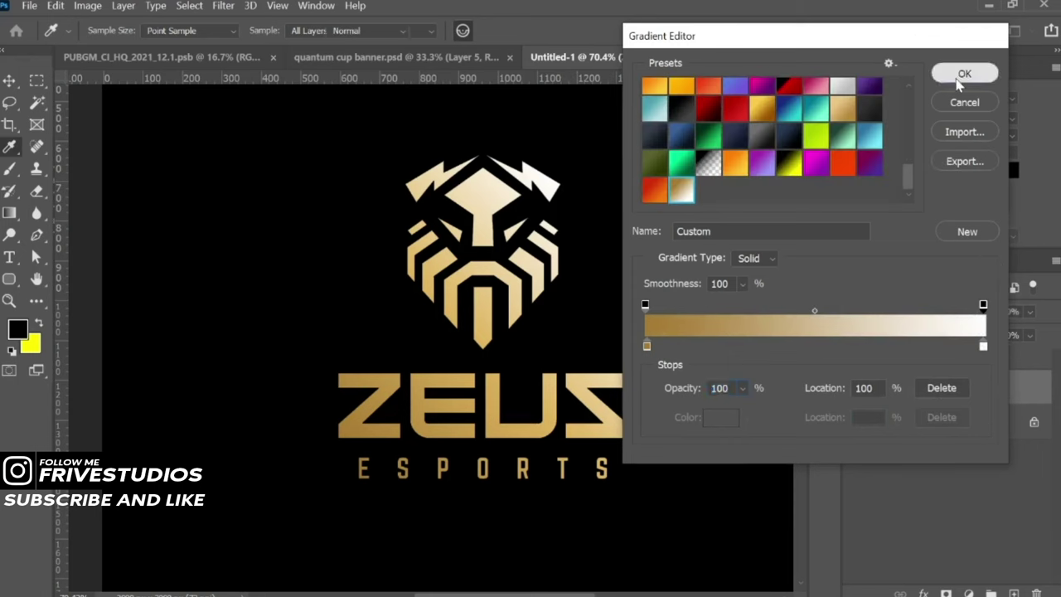
left_click(963, 75)
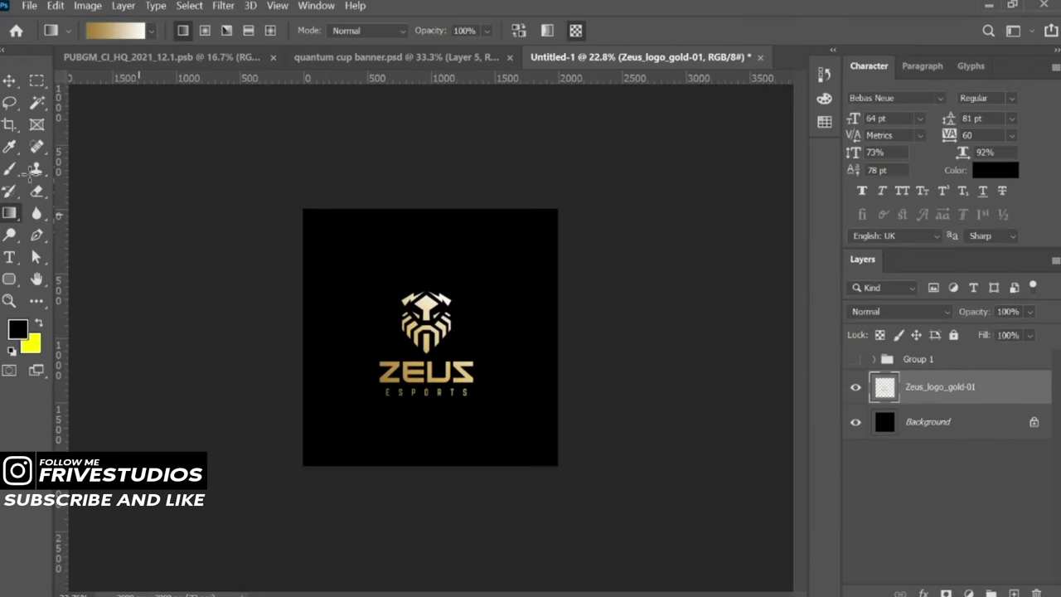
scroll(438, 368, "up", 3)
Duplicate the Zeus logo layer and enlarge the copy, shifting it down the canvas
scroll(457, 372, "down", 1)
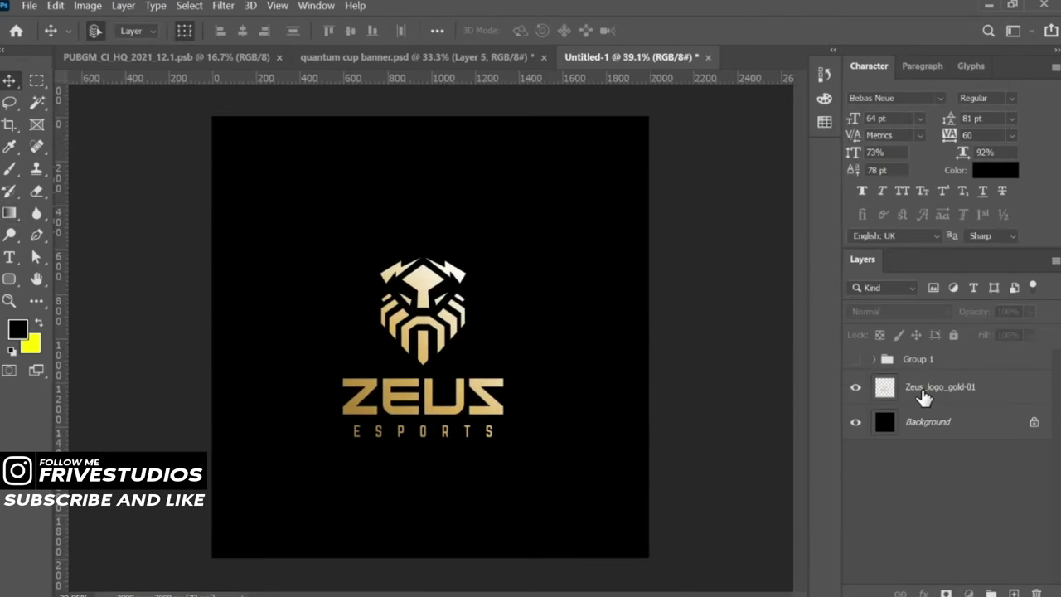
key("ctrl+j")
key("ctrl+t")
scroll(426, 485, "down", 2, "alt")
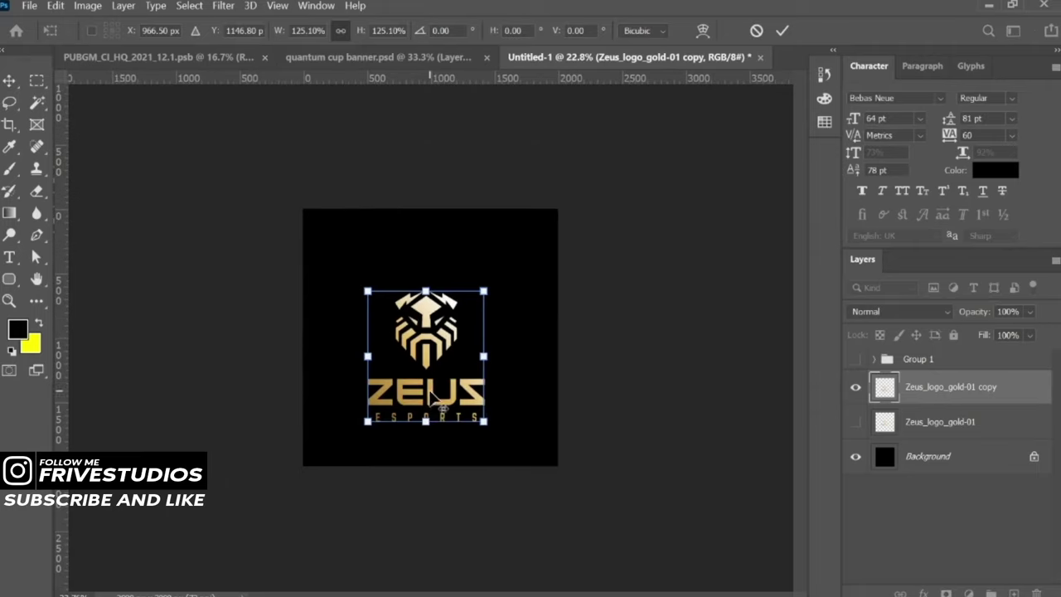
left_click_drag(426, 294, 425, 133)
left_click_drag(481, 296, 481, 383)
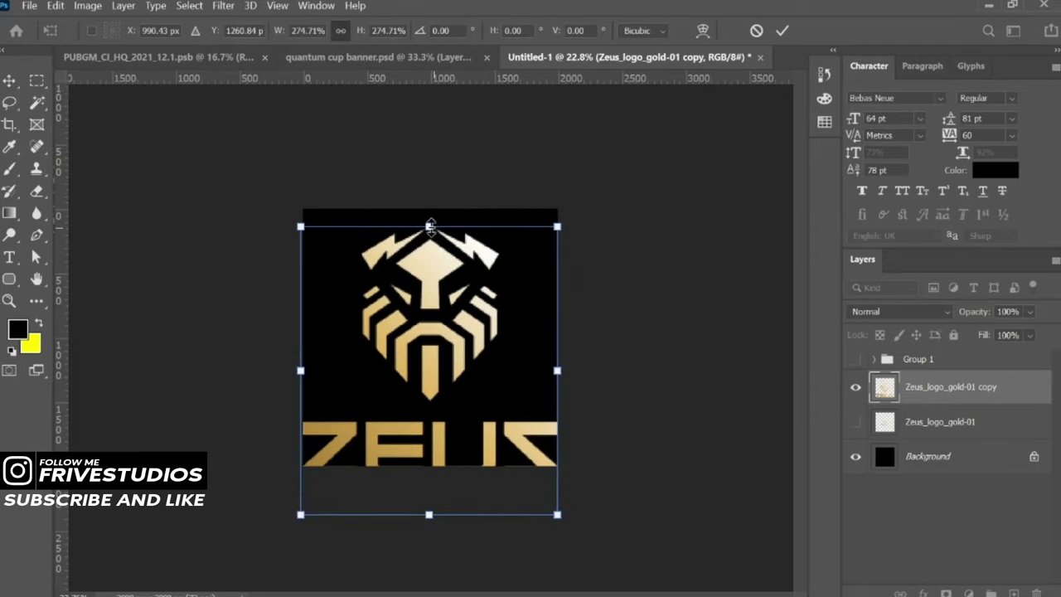
left_click_drag(429, 221, 429, 66)
left_click_drag(482, 342, 483, 402)
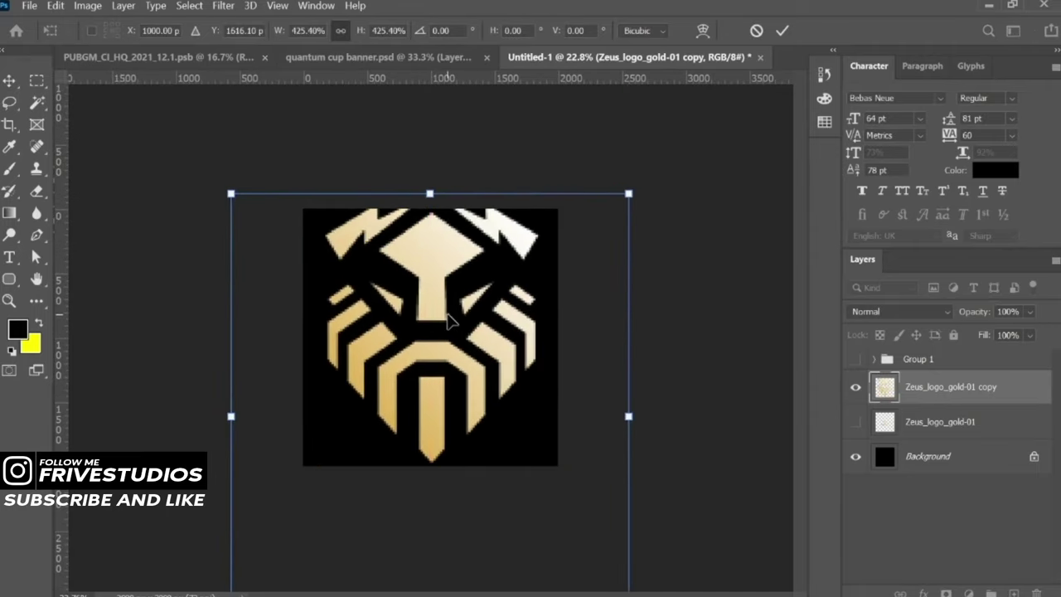
Finish scaling the logo copy to about 565%, then move the original logo layer to the top
scroll(450, 315, "down", 2, "alt")
left_click_drag(429, 230, 428, 137)
left_click_drag(480, 342, 473, 403)
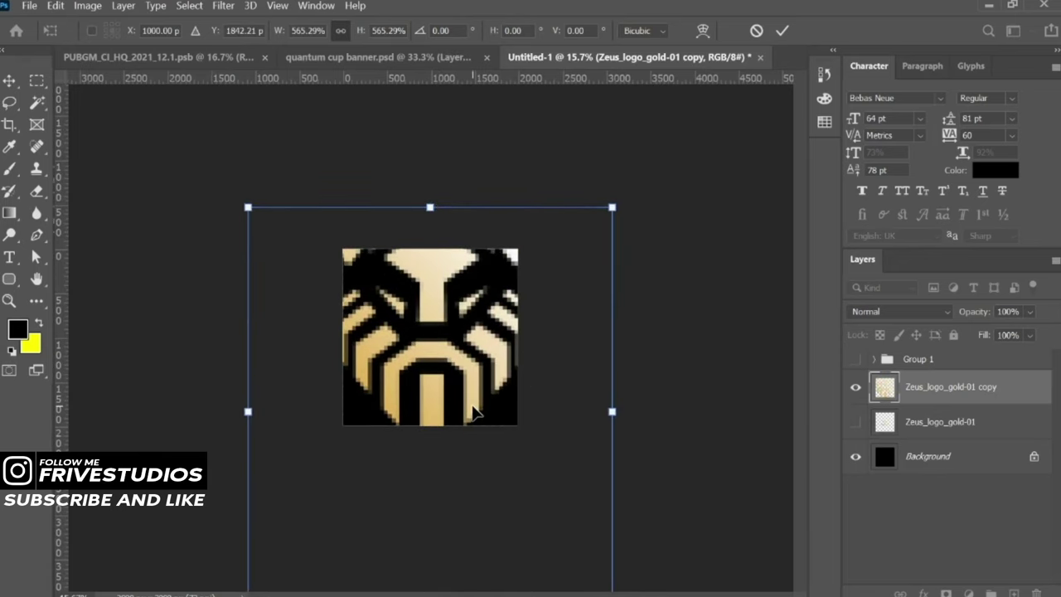
key("Return")
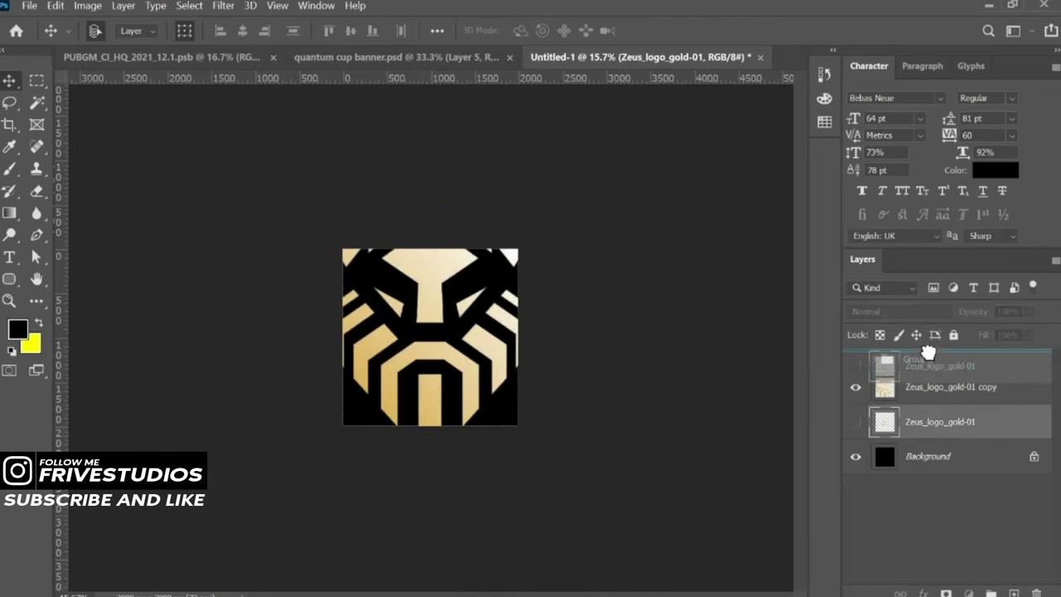
left_click_drag(866, 421, 929, 352)
Show the team photo group and lower the logo copy's fill to about 25%
left_click(856, 394)
key("ctrl+0")
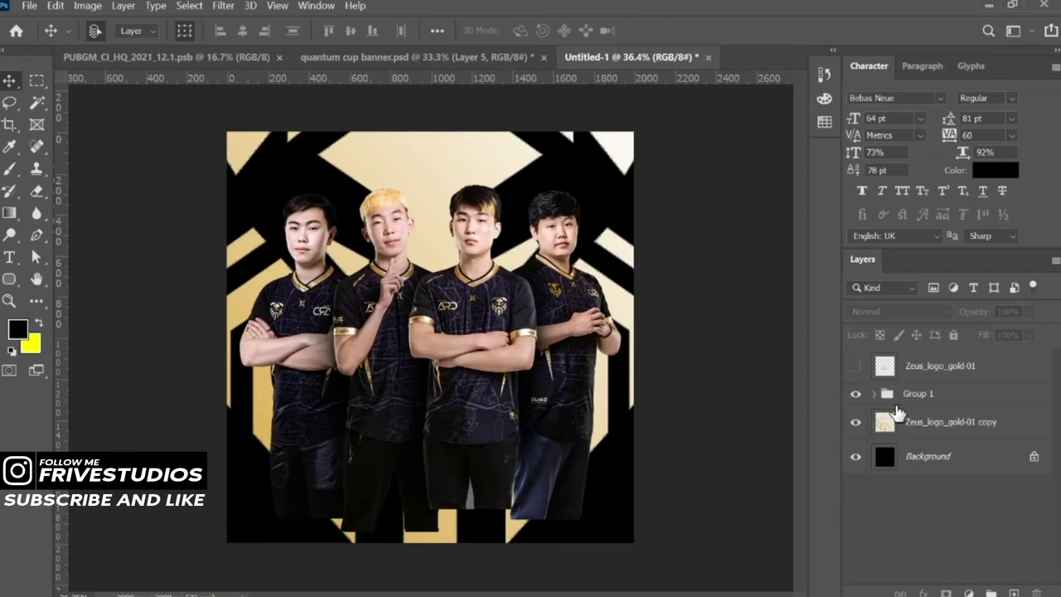
left_click(954, 422)
key("shift+Down")
key("shift+Down")
key("shift+Down")
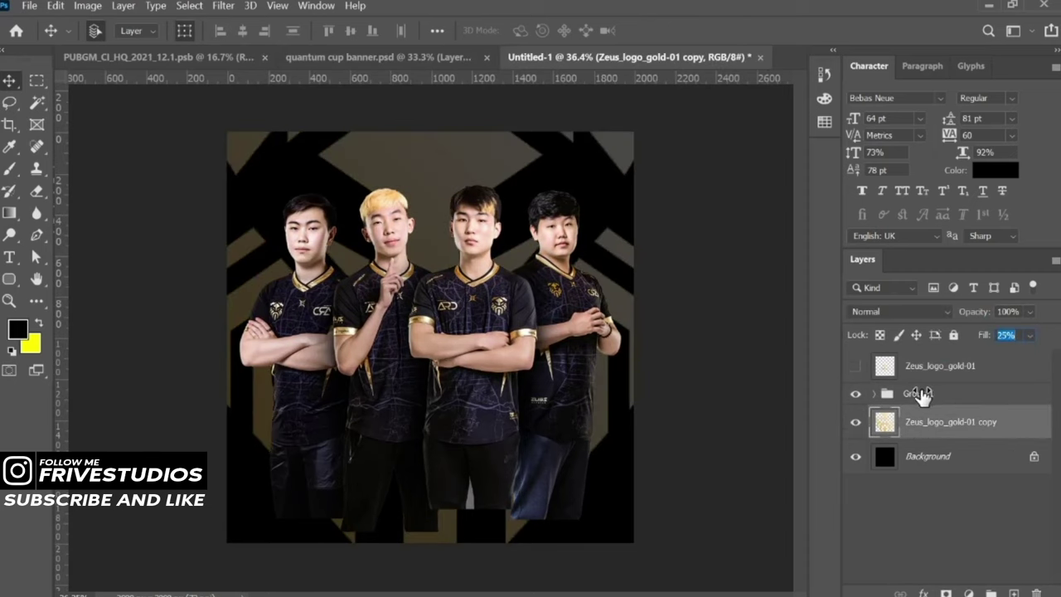
key("Up")
key("Up")
key("Up")
Desaturate the logo copy to Saturation -100 and darken it to Lightness -76
key("ctrl+u")
left_click_drag(486, 239, 398, 244)
left_click_drag(489, 87, 816, 94)
left_click_drag(795, 284, 734, 352)
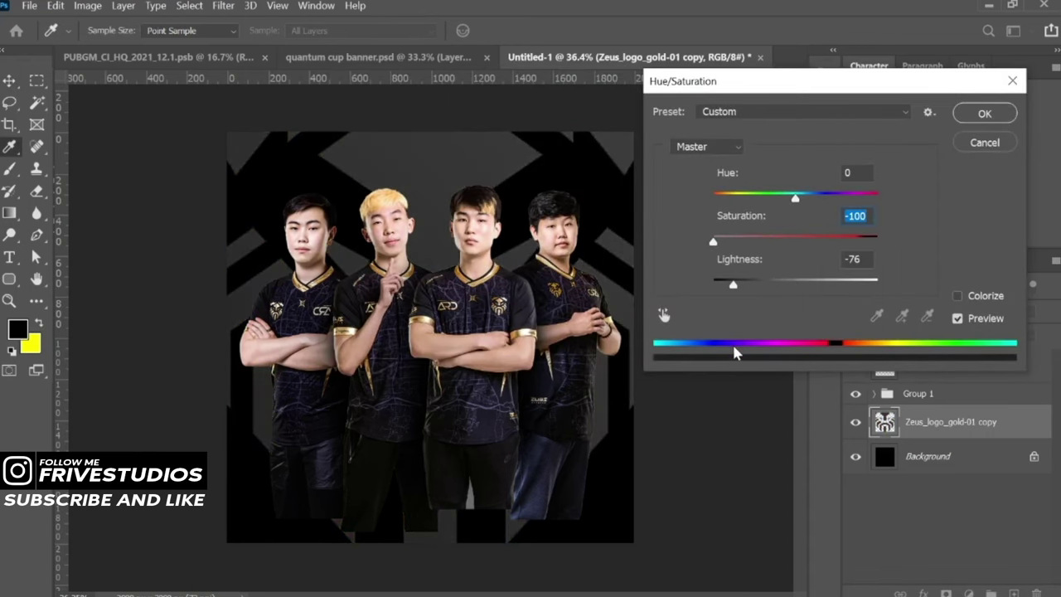
left_click(985, 113)
Blend the logo copy with Linear Dodge (Add), add a layer mask, and set a 1500 brush
left_click(899, 312)
left_click(912, 351)
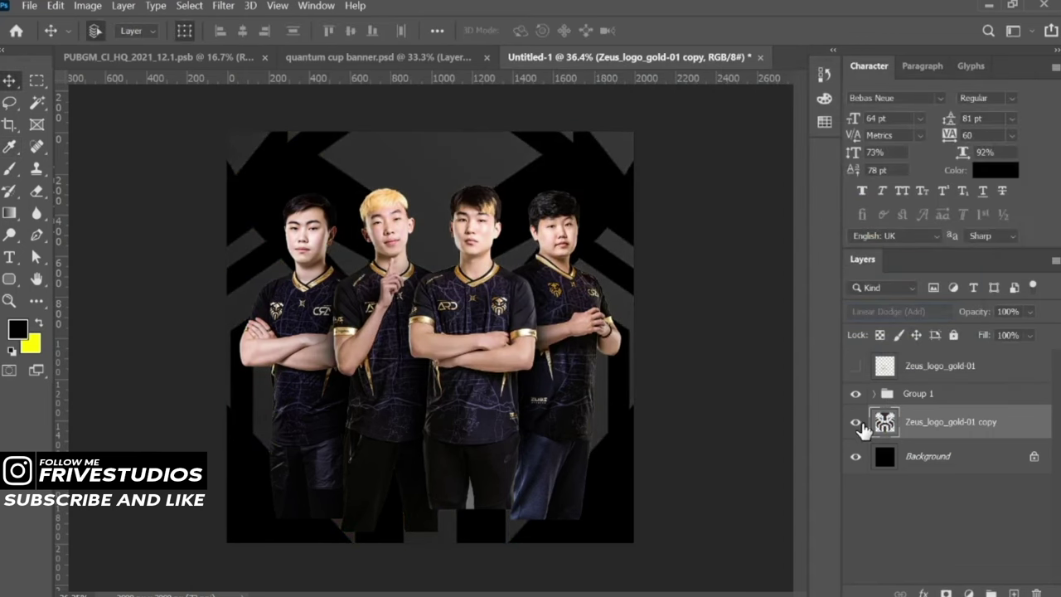
left_click(946, 591)
key("b")
key("ctrl+minus")
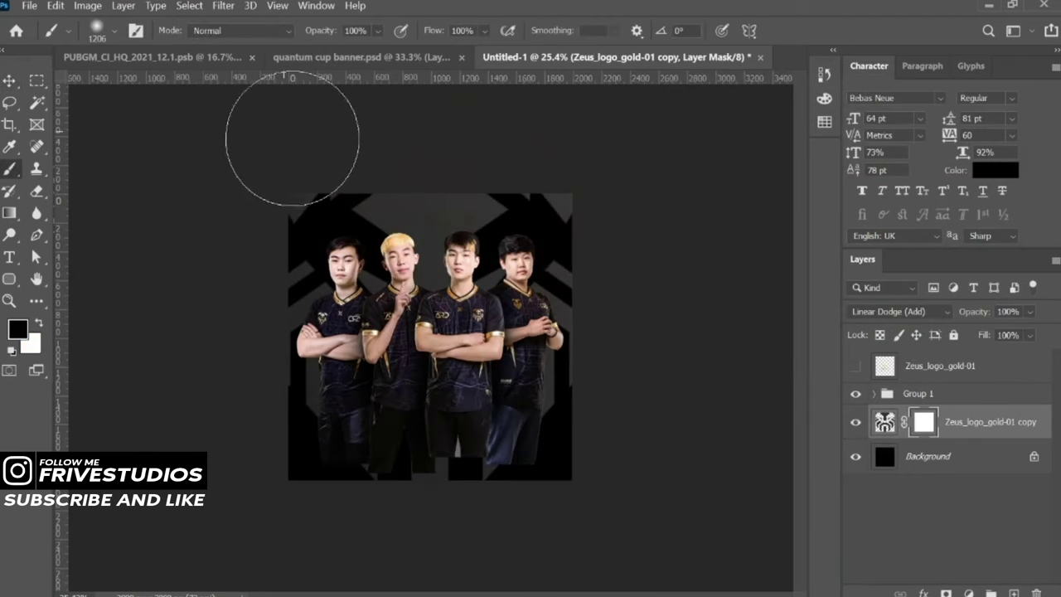
key("bracketright")
key("bracketright")
key("bracketright")
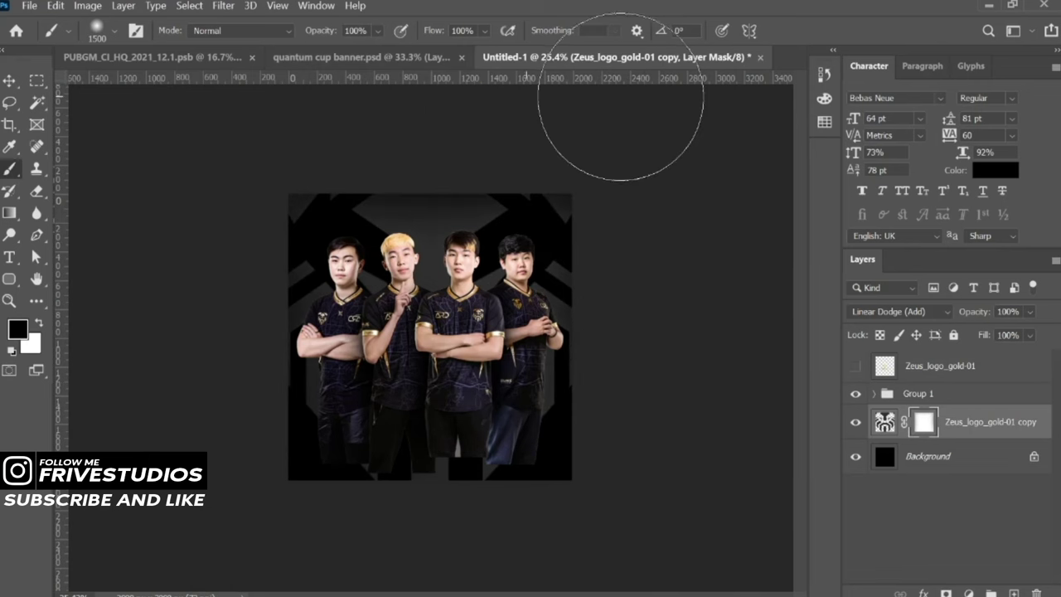
Mask the team photo group and fade its lower half to black with a foreground-to-transparent gradient
key("v")
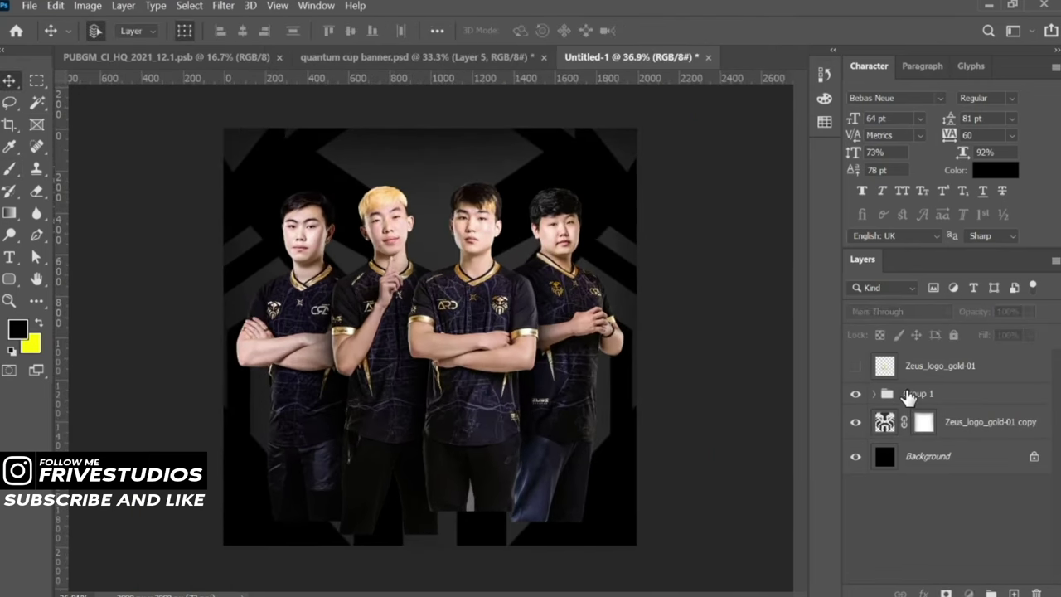
left_click(912, 394)
left_click(946, 594)
key("g")
left_click(151, 31)
left_click(161, 78)
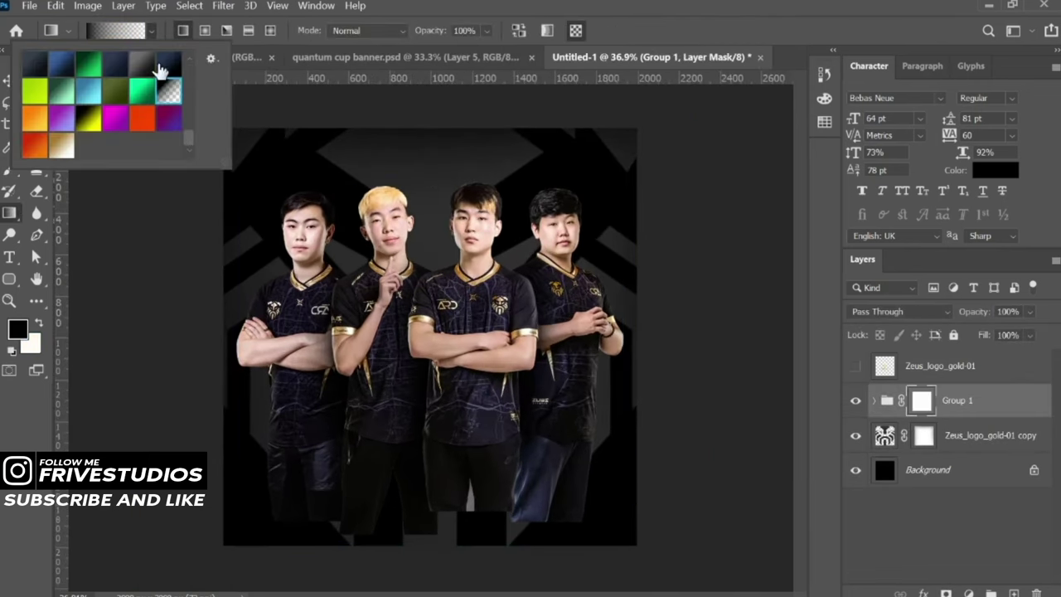
left_click(406, 408)
left_click_drag(427, 453, 429, 375)
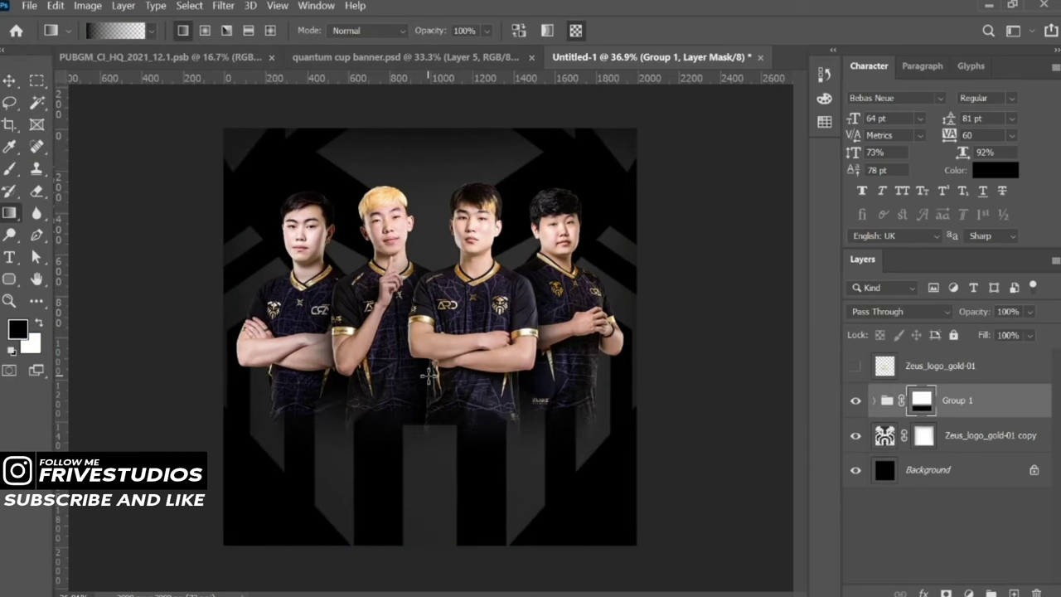
left_click_drag(429, 472, 429, 386)
Enlarge the player group to about 104% and move it lower on the canvas
scroll(429, 387, "up", 1)
key("v")
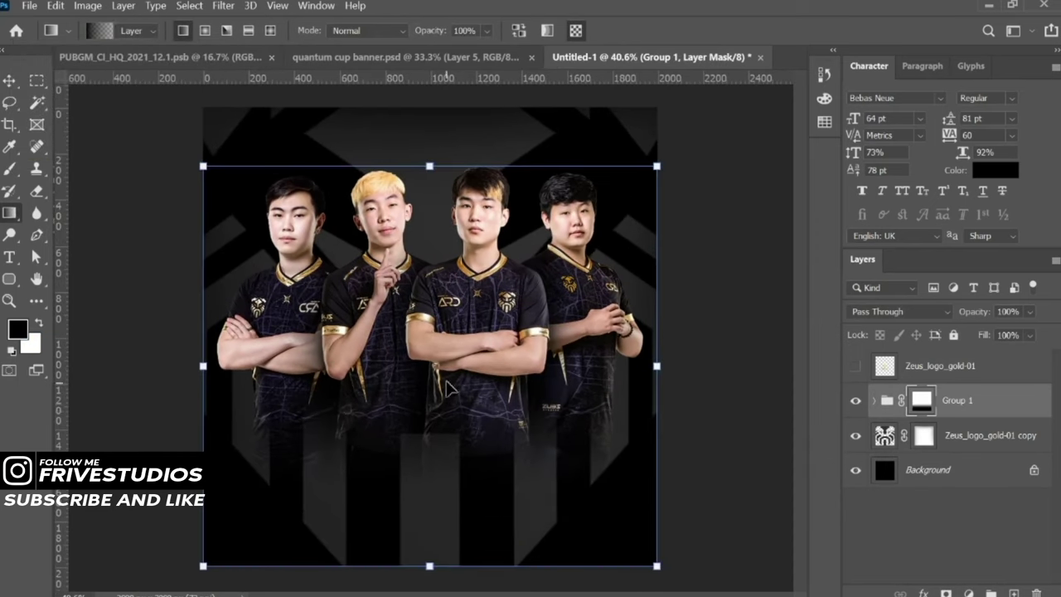
scroll(490, 457, "down", 3)
left_click_drag(428, 509, 432, 528)
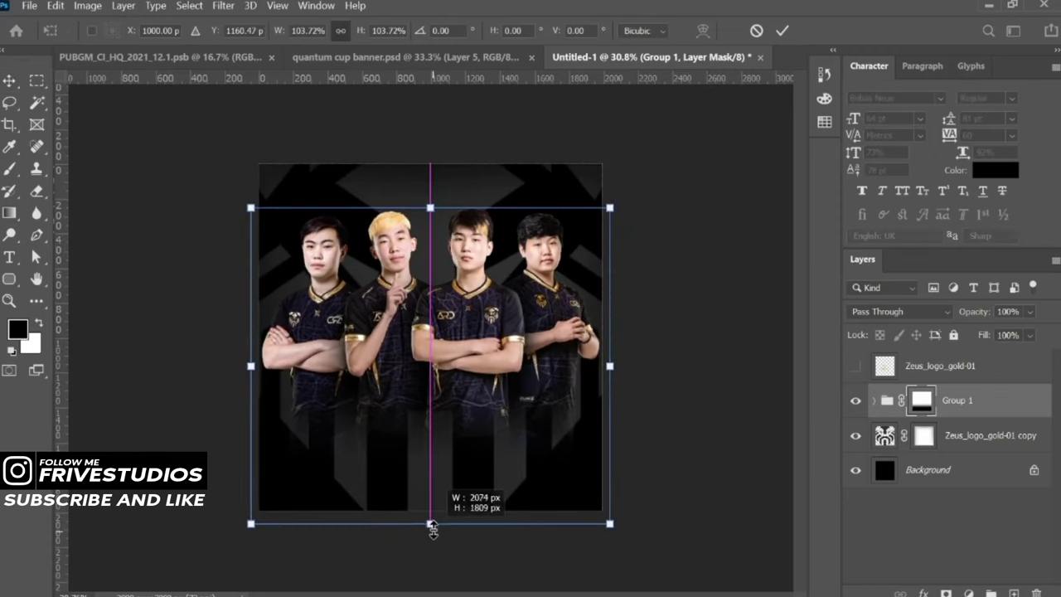
left_click_drag(509, 462, 512, 470)
left_click_drag(476, 297, 478, 320)
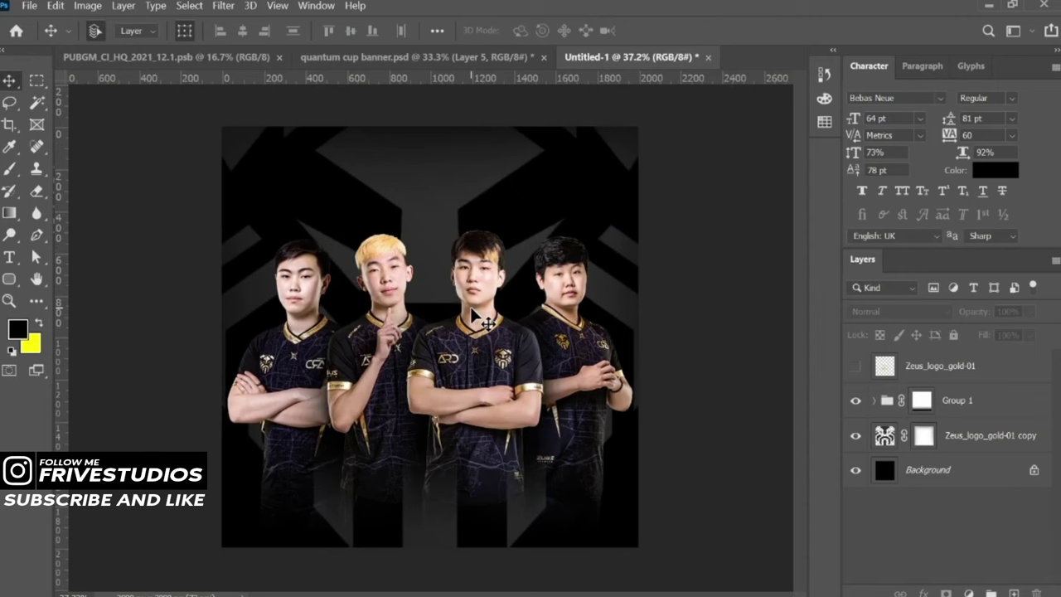
Add Layer 3 with a #151416 gradient fading up from the poster's bottom
left_click(953, 401)
left_click(1014, 593)
scroll(464, 398, "up", 5)
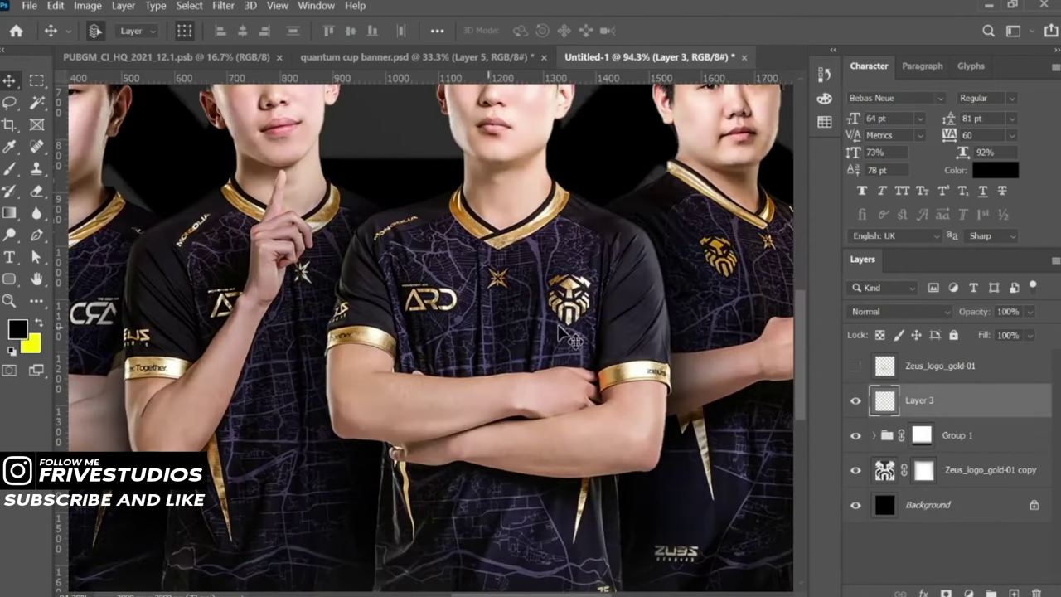
scroll(558, 327, "down", 2)
key("g")
scroll(547, 356, "up", 3)
left_click(545, 357, "alt")
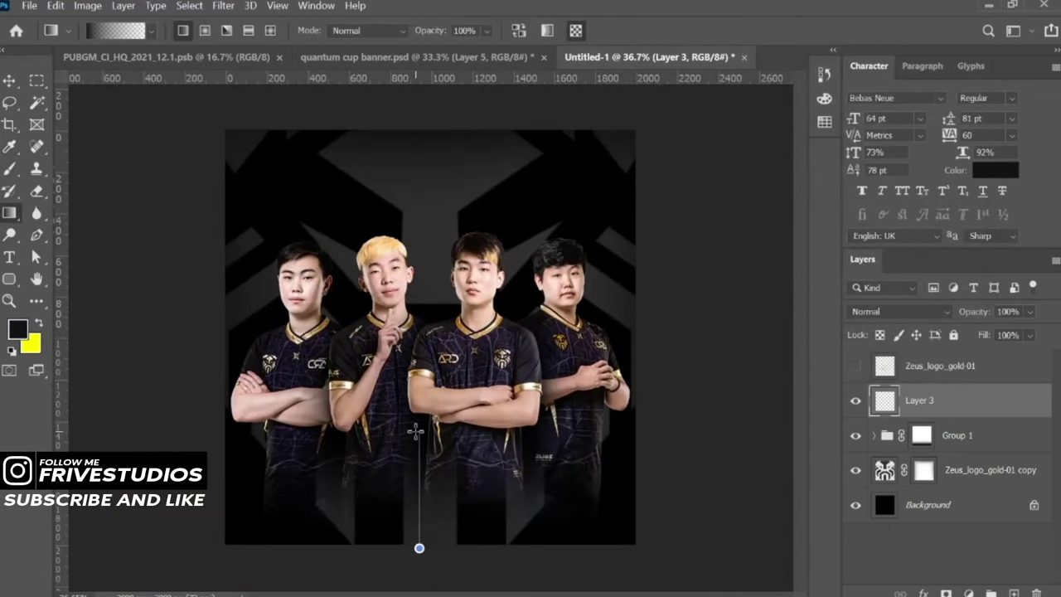
left_click_drag(415, 430, 419, 548)
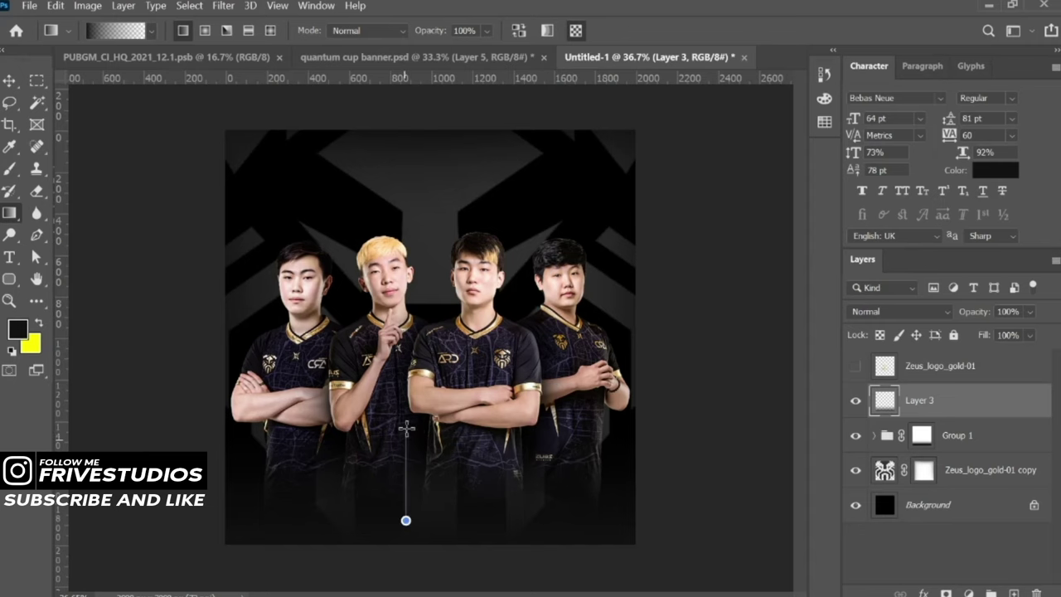
key("v")
left_click(645, 338)
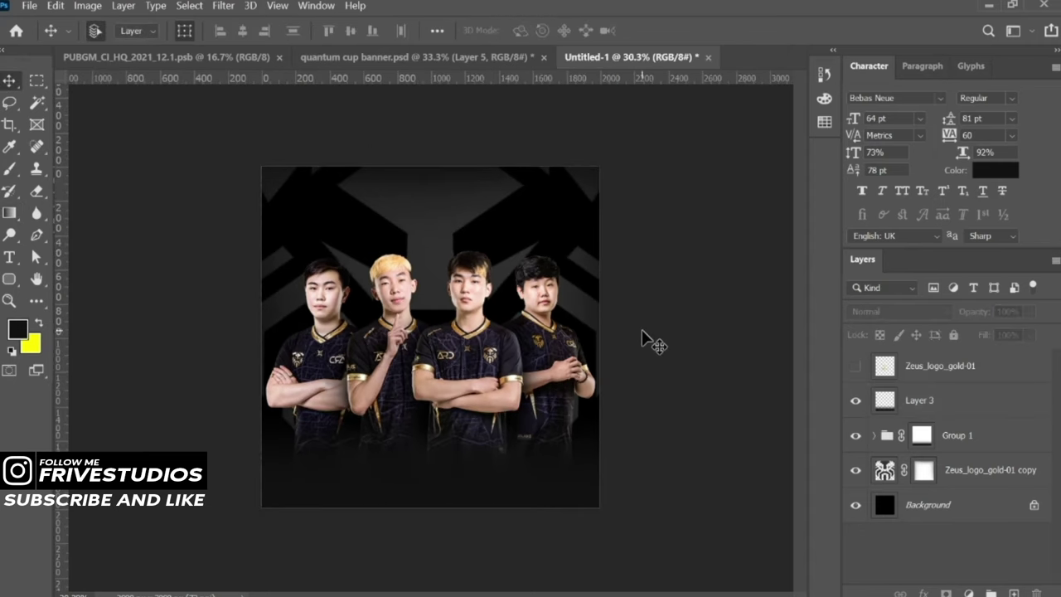
Expand Group 1 and select the Group 2 copy layer
key("ctrl+minus")
left_click(972, 437)
left_click(874, 435)
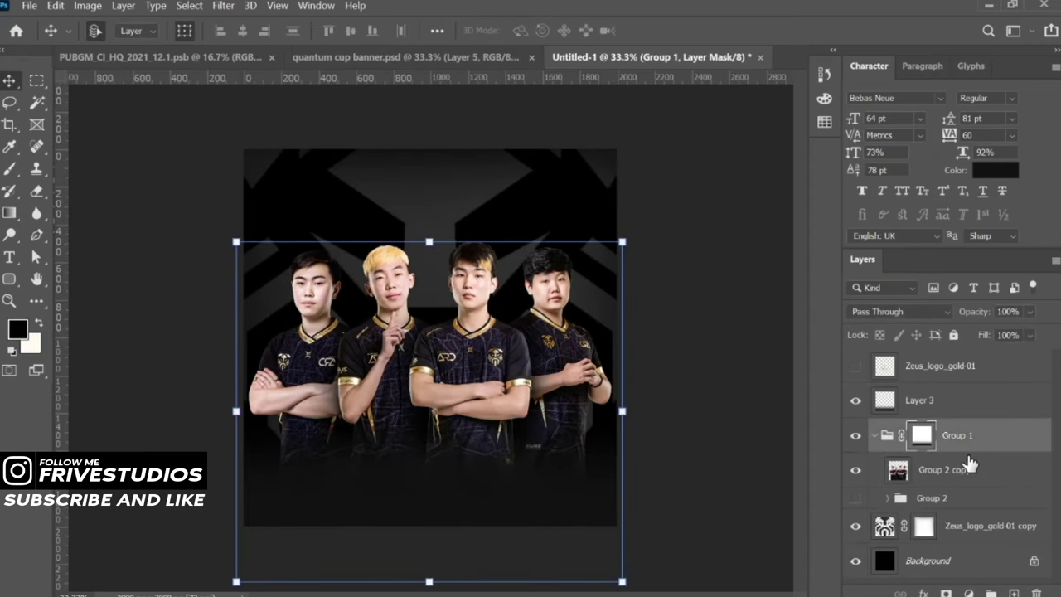
left_click(965, 473)
left_click(987, 507)
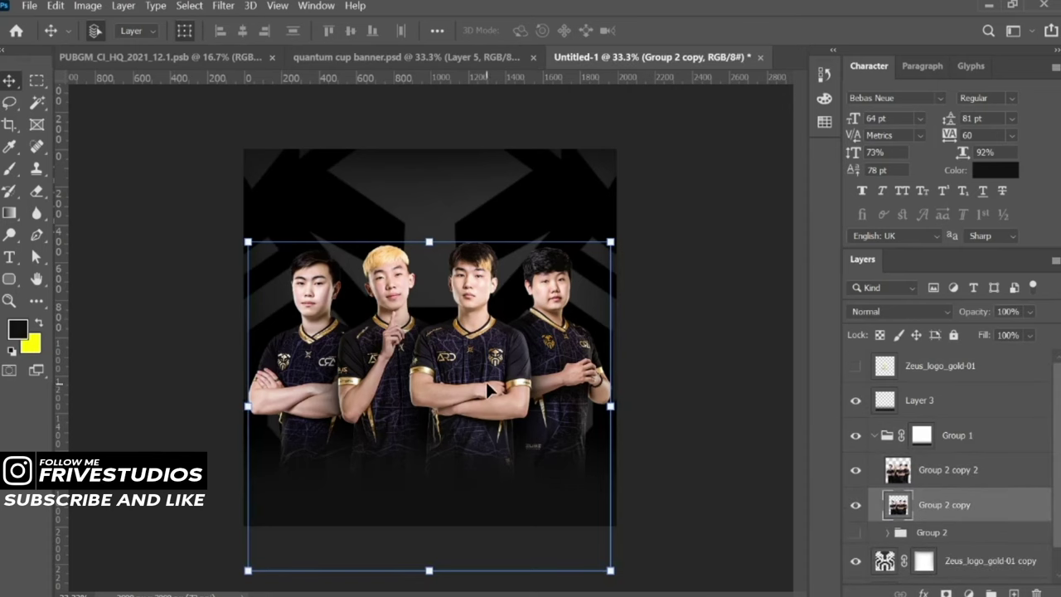
Set the background colour to gold sampled from the Zeus logo
left_click(855, 365)
left_click(29, 343)
left_click(419, 388)
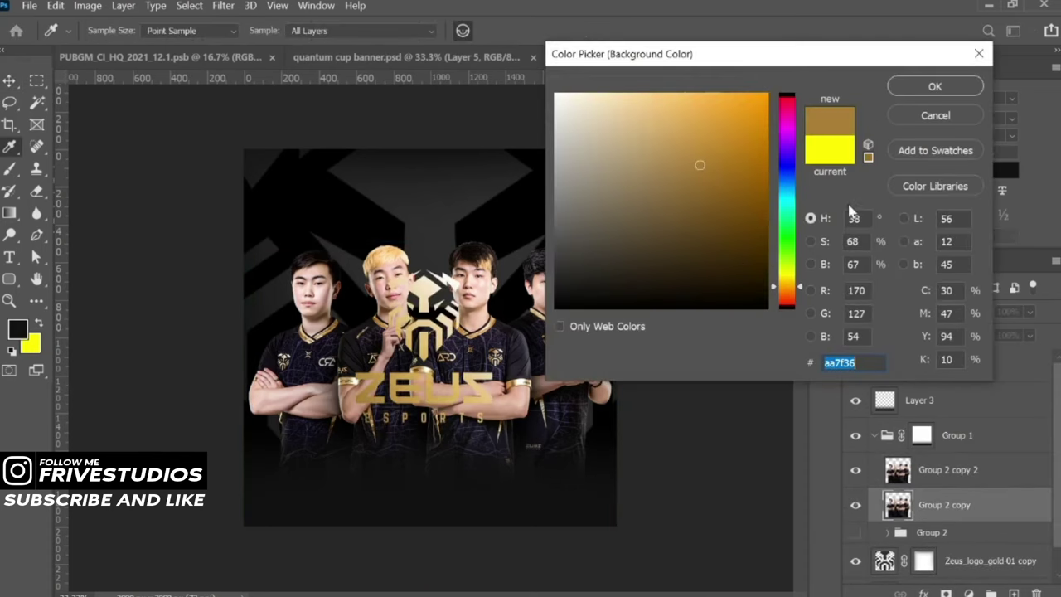
left_click(936, 86)
left_click(855, 366)
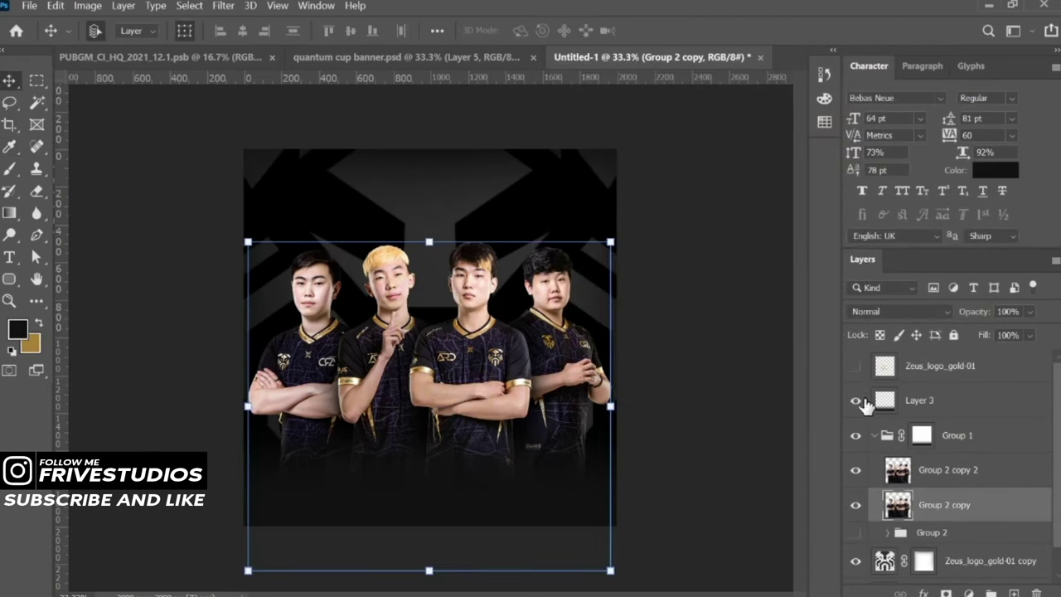
Give Group 2 copy a gold outer glow at opacity 100 and size 116
double_click(1016, 516)
left_click_drag(304, 197, 825, 43)
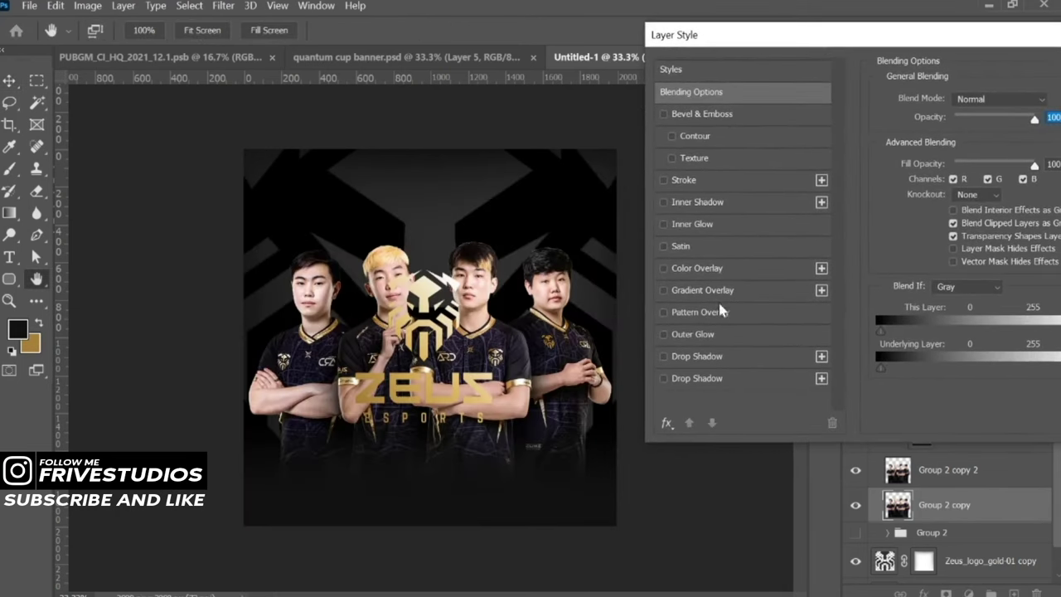
left_click(721, 337)
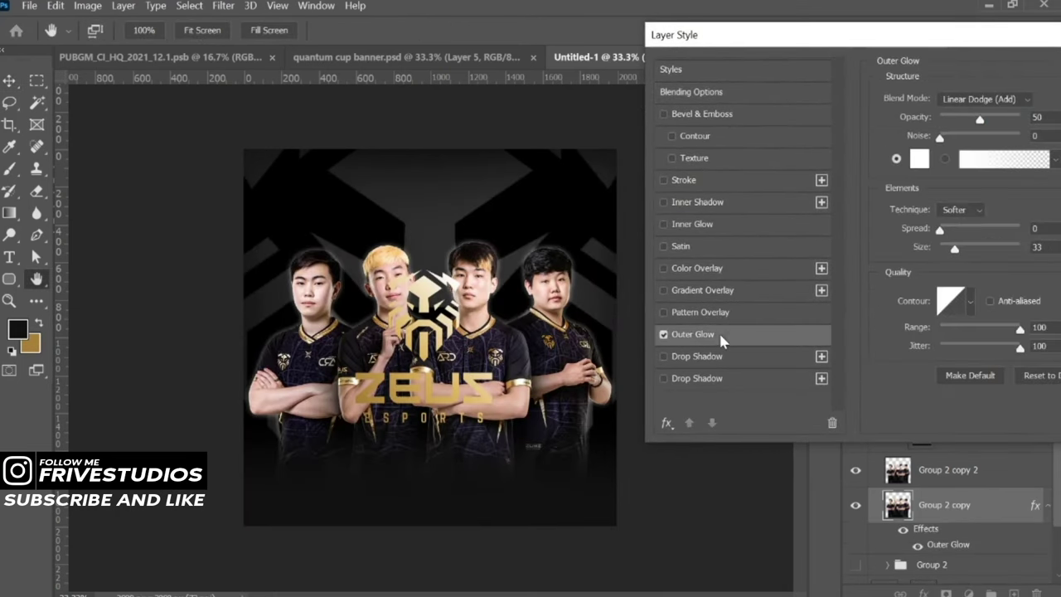
left_click(928, 163)
left_click(399, 381)
key("Return")
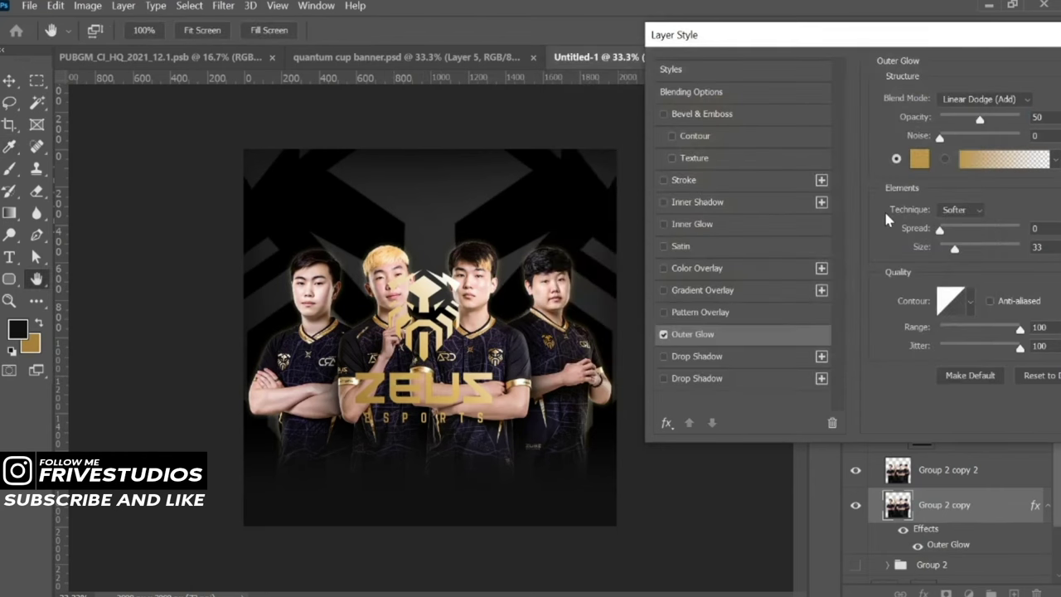
left_click_drag(979, 119, 1036, 133)
left_click_drag(943, 250, 995, 245)
Refine the outer glow colour to the darker gold c4994a
left_click(915, 164)
left_click(364, 393)
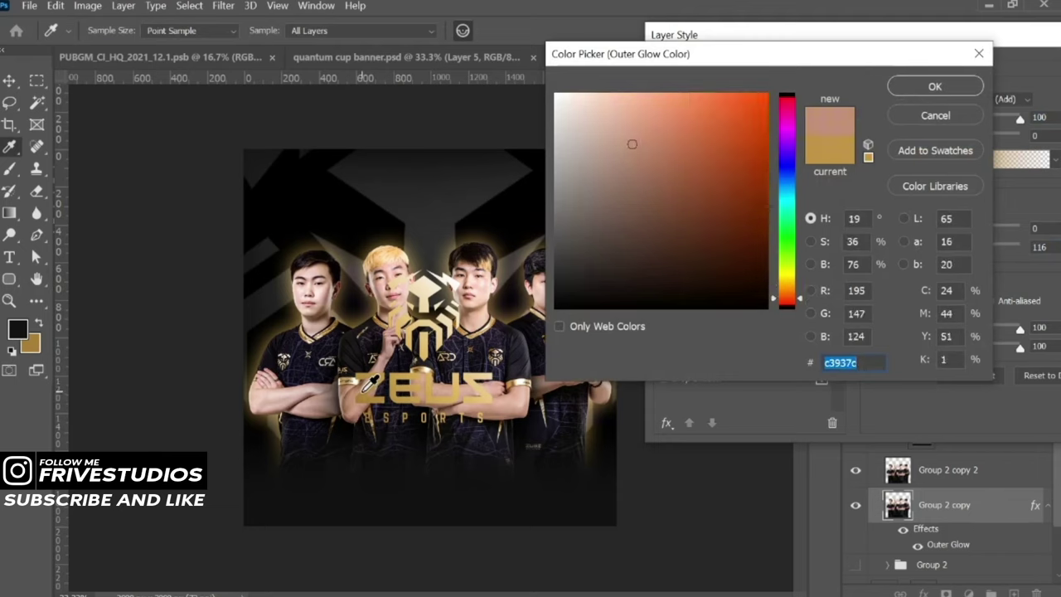
left_click(363, 395)
left_click(425, 346)
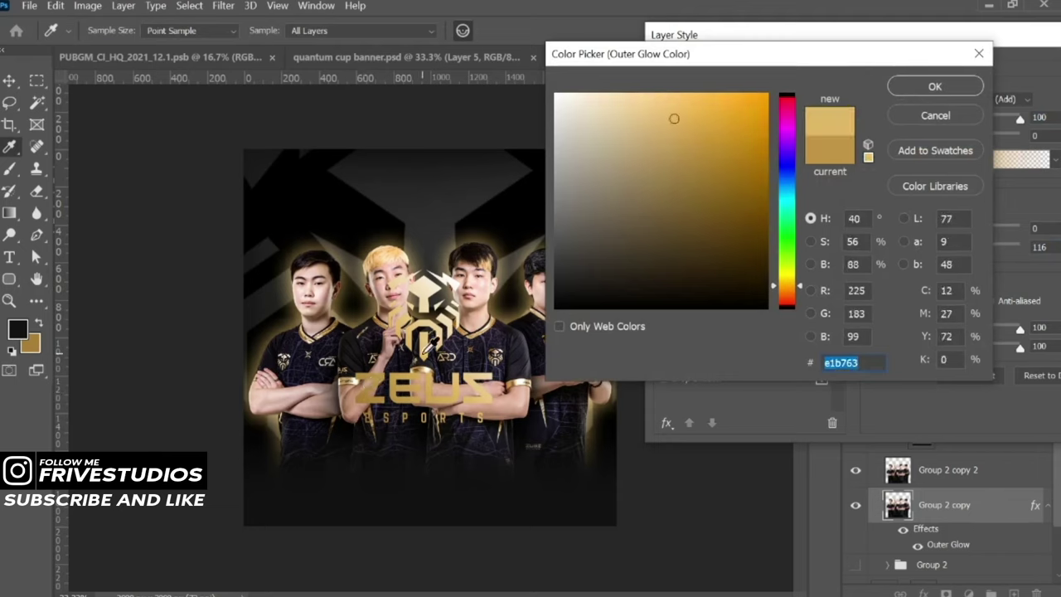
left_click(399, 372)
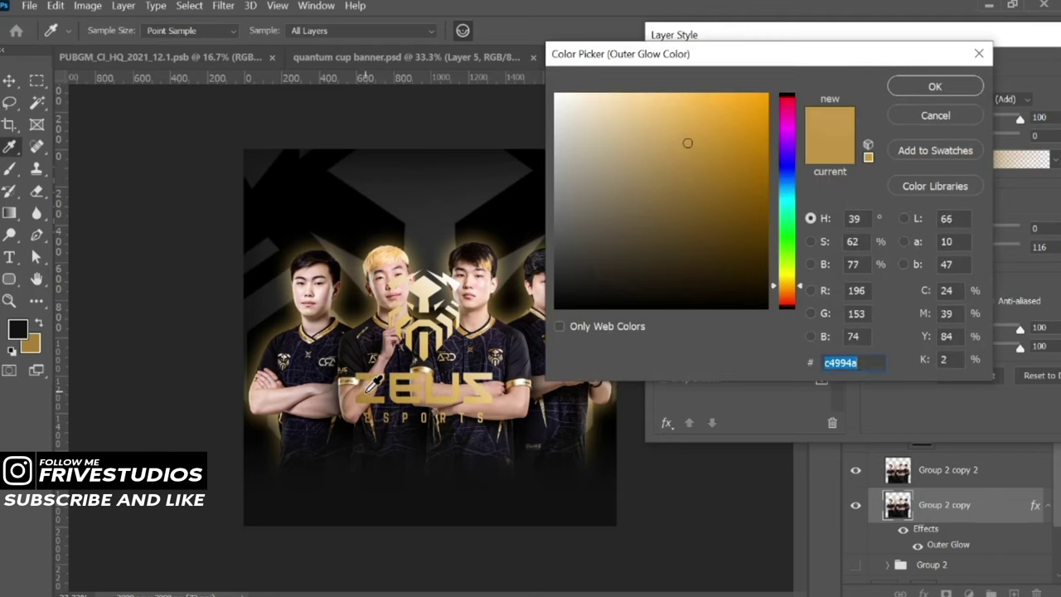
left_click(896, 97)
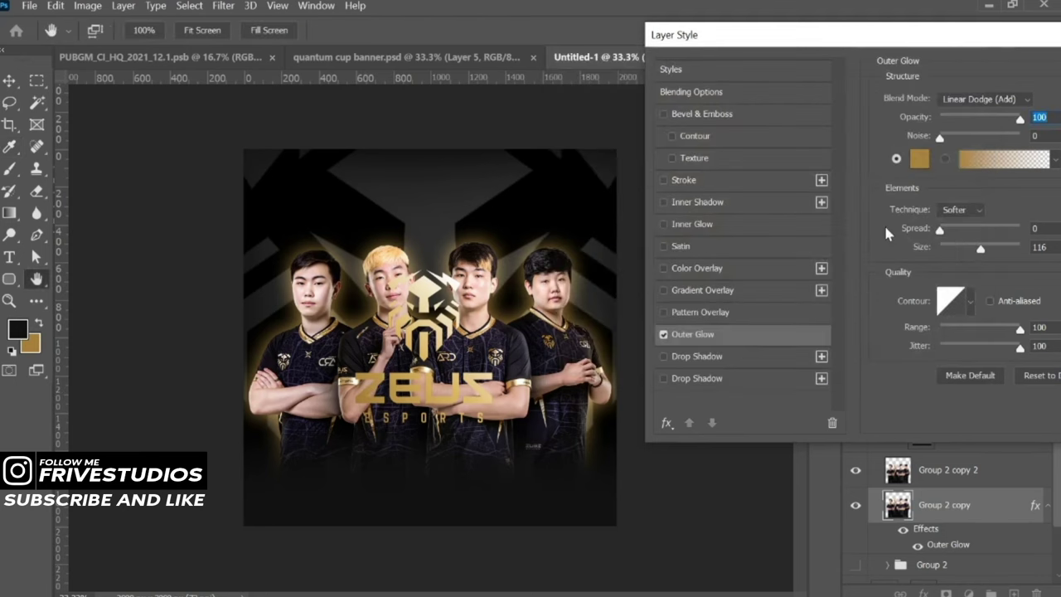
Add an Inner Glow in Overlay blend mode and close the Layer Style dialog
left_click(715, 225)
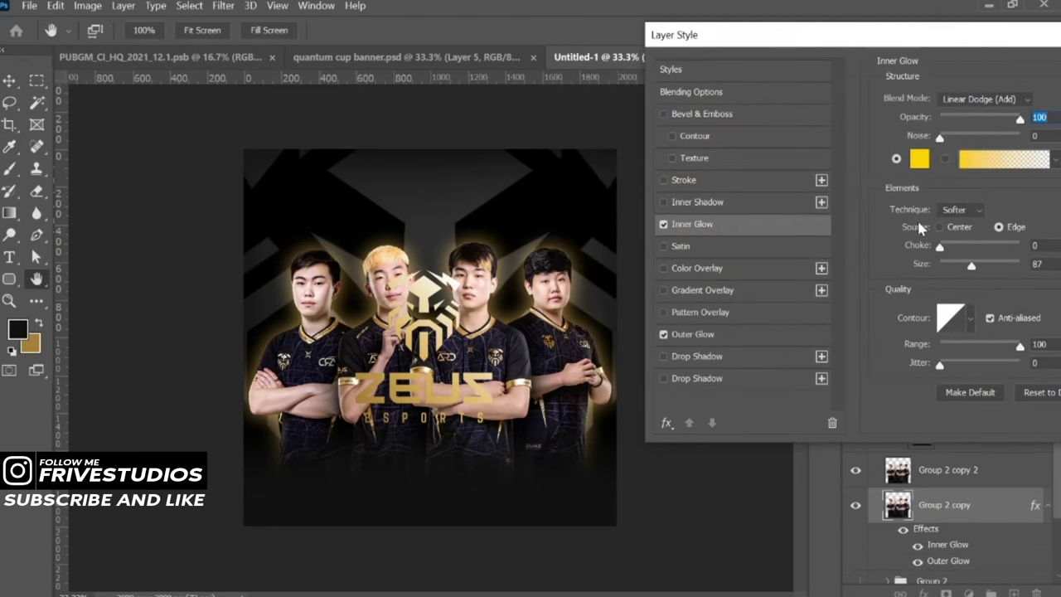
left_click(954, 99)
left_click(960, 311)
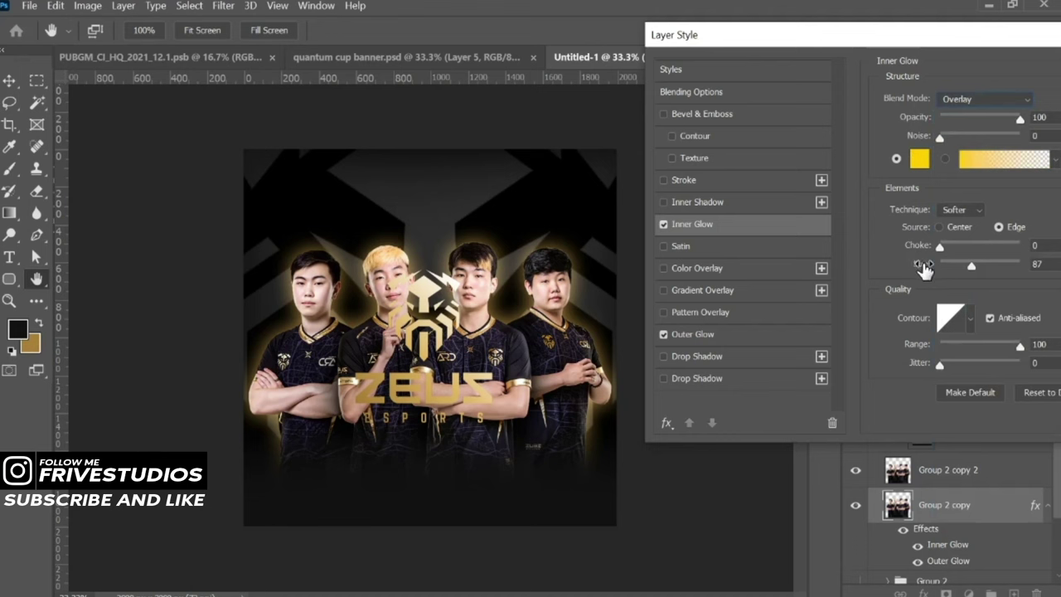
key("Return")
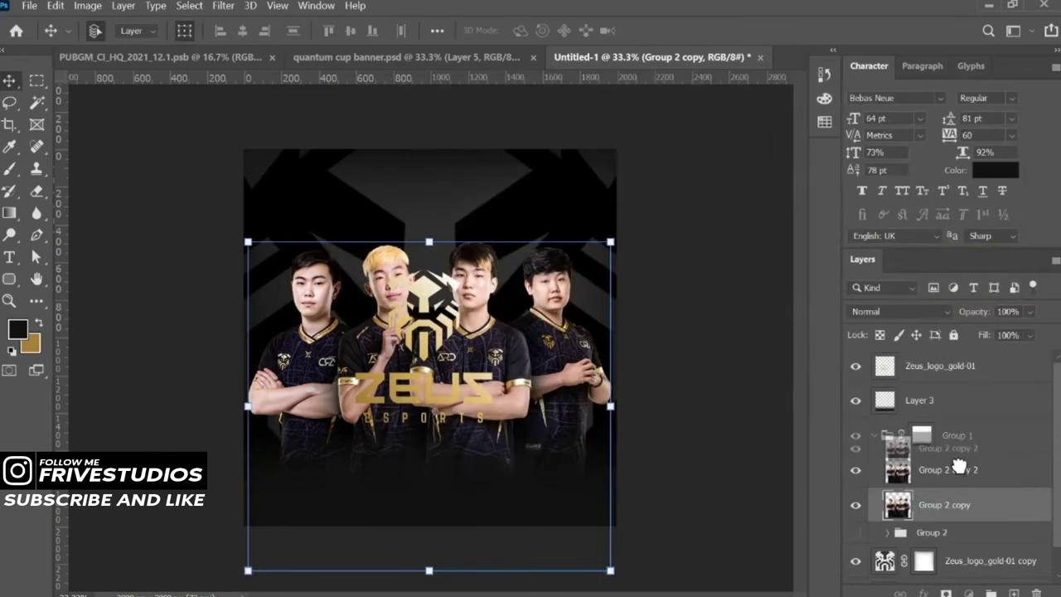
Give Group 2 copy 2 a gold outer glow of size 162 at 100% opacity
left_click(1013, 473)
double_click(1014, 473)
left_click_drag(615, 114, 798, 43)
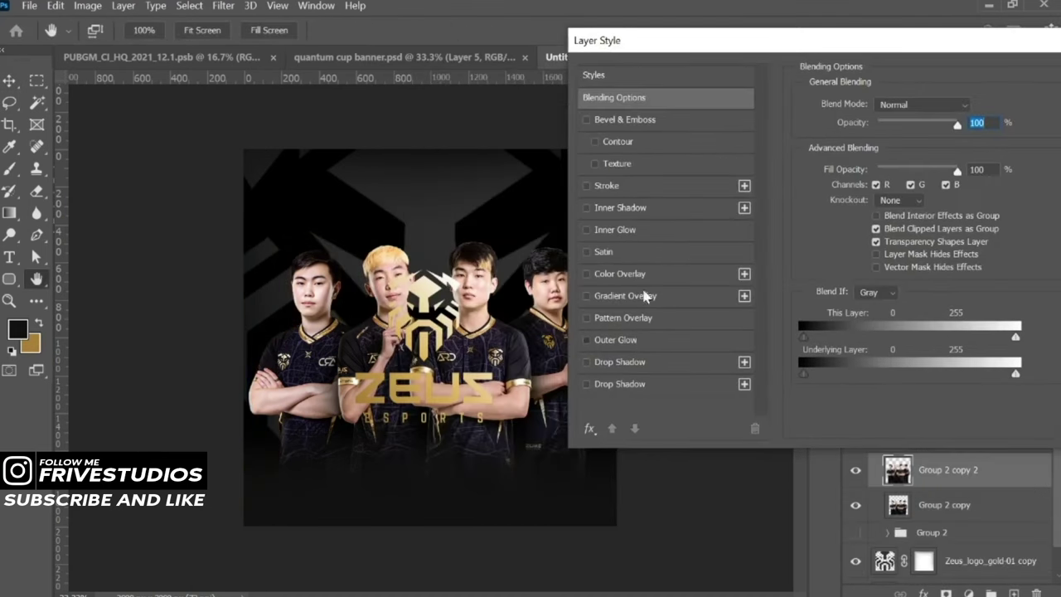
left_click(586, 340)
left_click(661, 341)
left_click(842, 165)
left_click(390, 390)
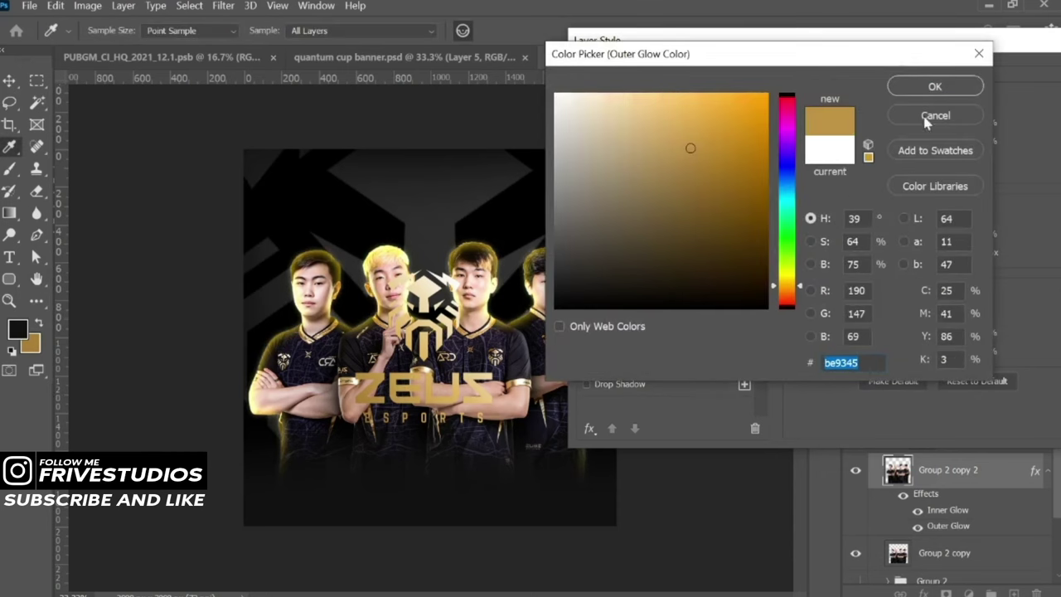
left_click(936, 85)
left_click_drag(877, 252, 917, 254)
left_click_drag(903, 124, 943, 125)
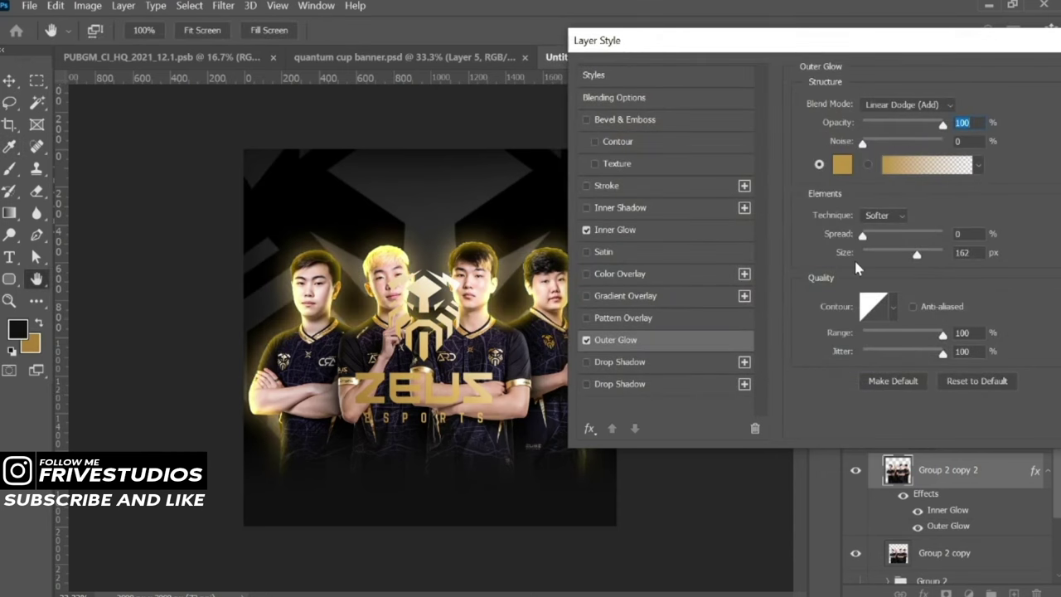
Add a gold inner glow, apply the styles, and duplicate the layer as Group 2 copy 3
left_click(630, 232)
left_click(841, 163)
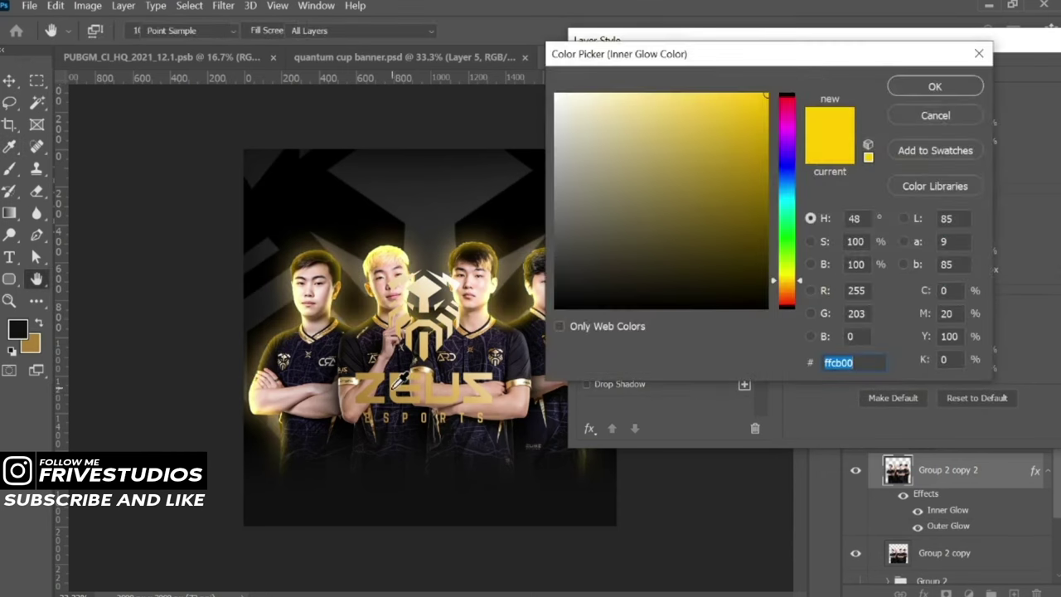
left_click(399, 381)
left_click(934, 87)
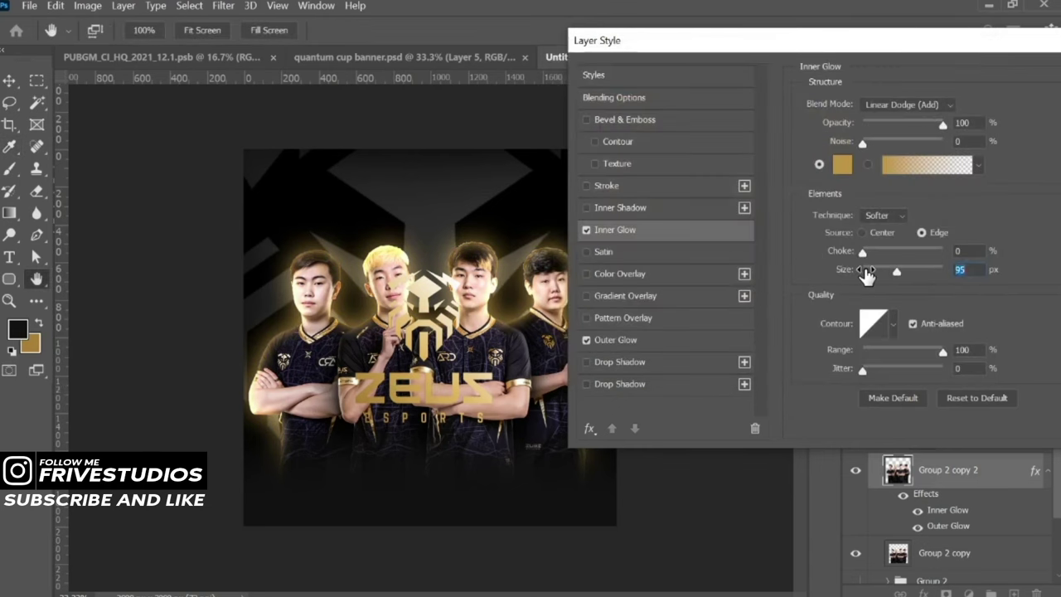
left_click_drag(876, 83, 514, 504)
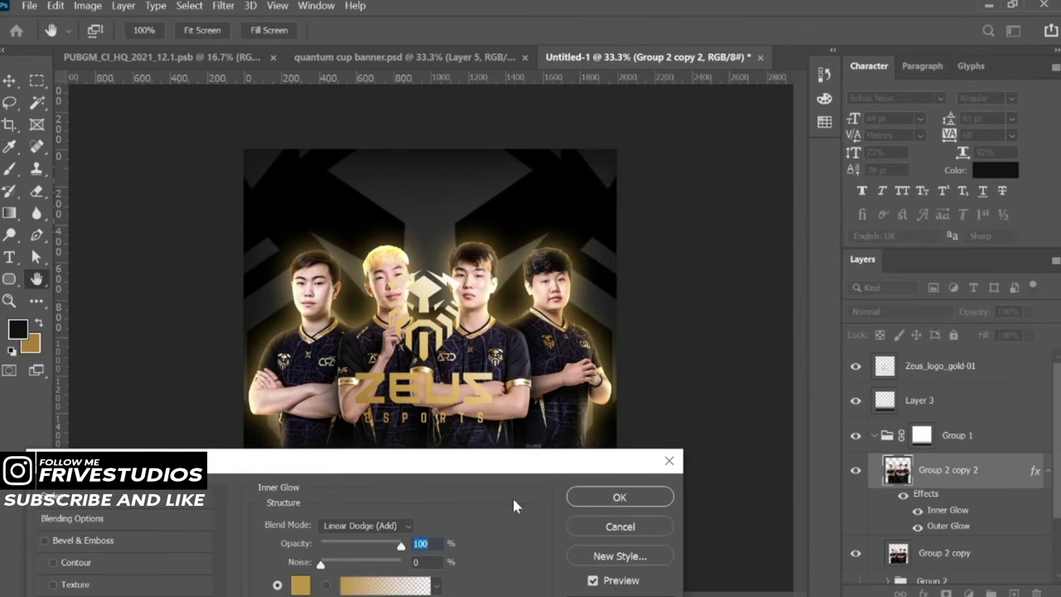
left_click(615, 491)
scroll(975, 481, "down", 2)
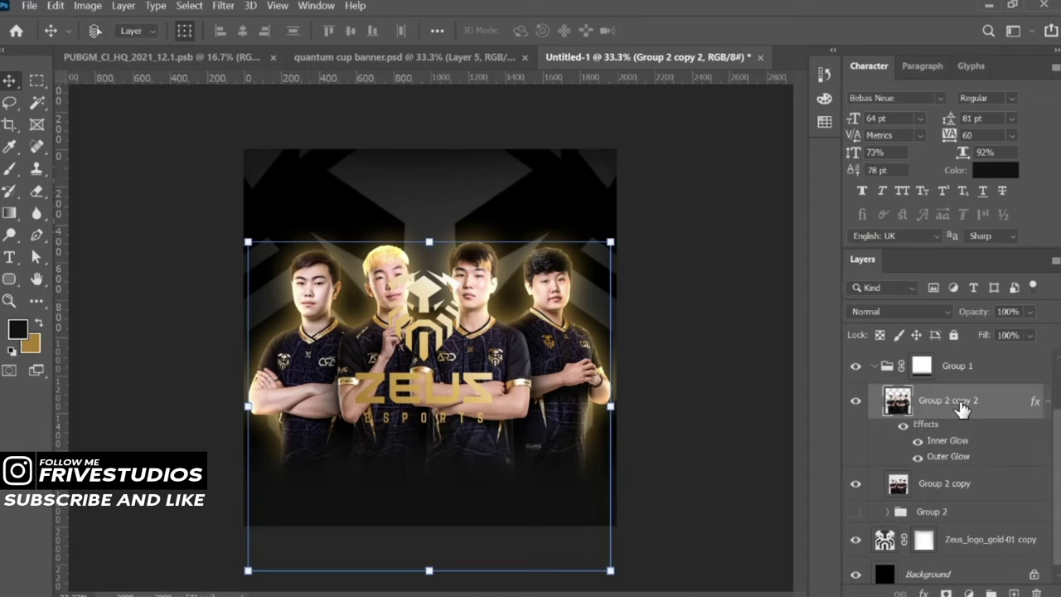
key("ctrl+j")
Set the lower player copy to 32% opacity and shrink the Zeus logo to ~13.46% top-left
left_click(962, 485)
left_click_drag(975, 312, 899, 375)
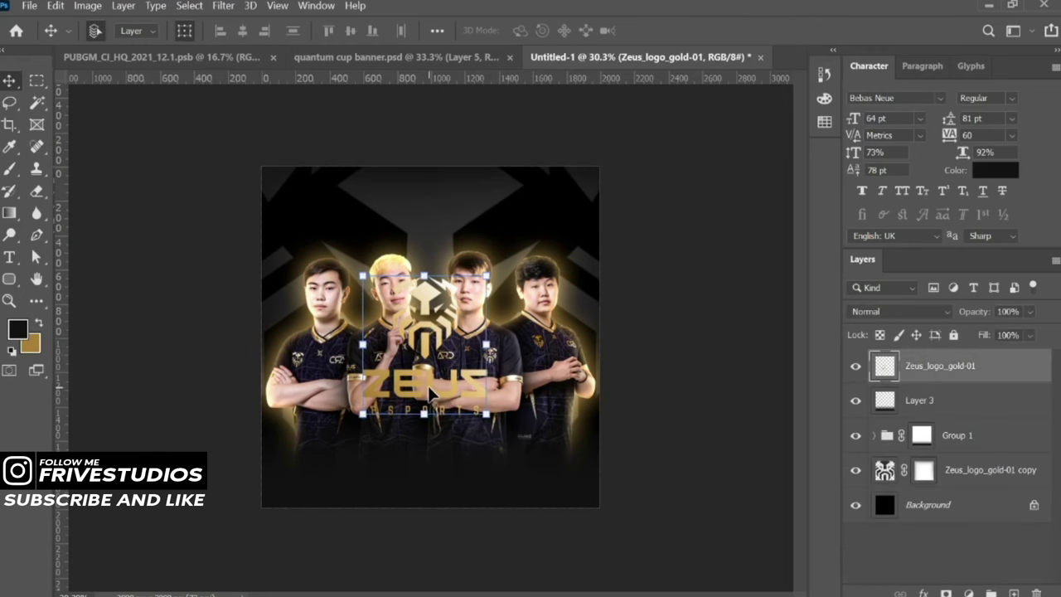
mouse_move(424, 413)
left_mouse_down()
mouse_move(424, 325)
mouse_move(367, 207)
mouse_move(624, 352)
left_mouse_up()
scroll(367, 207, "up", 5)
key("alt+space")
key("Escape")
left_click_drag(585, 319, 445, 301)
mouse_move(487, 334)
left_mouse_down()
mouse_move(450, 332)
mouse_move(403, 296)
left_mouse_up()
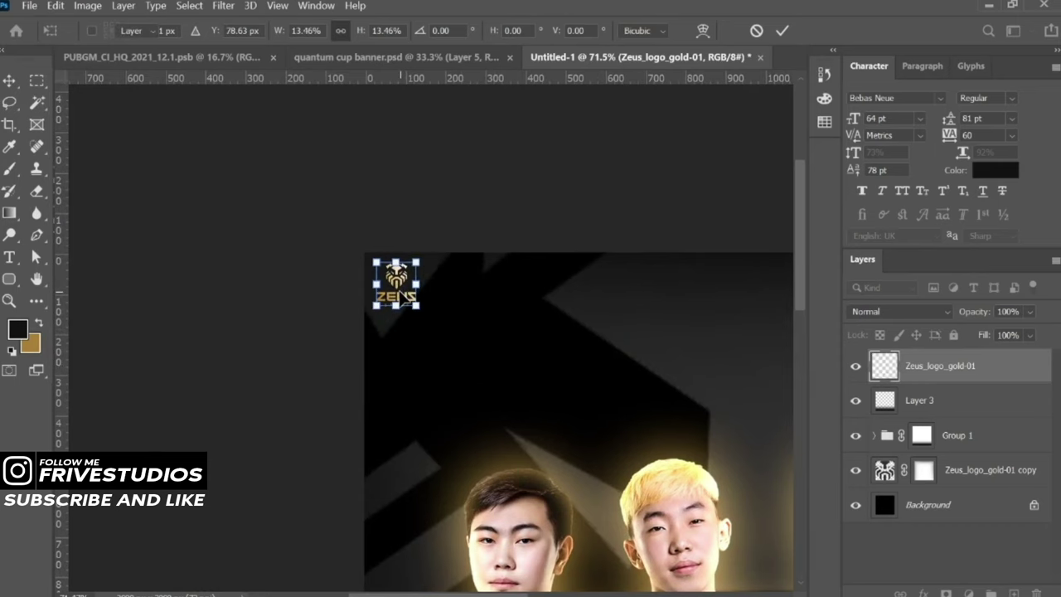
scroll(402, 300, "down", 3)
key("Return")
scroll(381, 303, "down", 1)
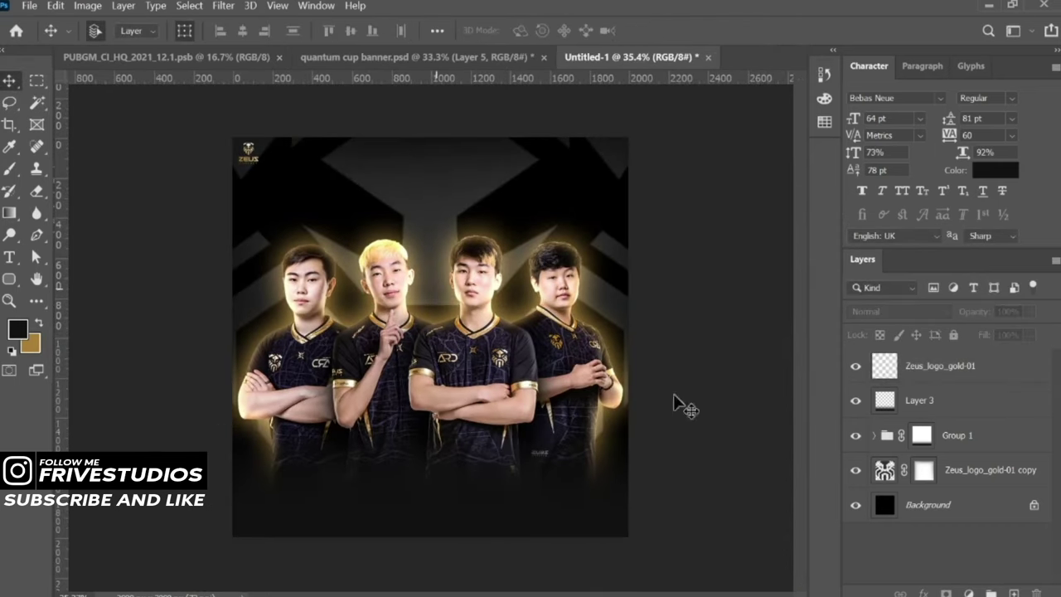
Add a ZEUS text layer near the top centre and enlarge it to 449 pt
left_click(1013, 594)
key("t")
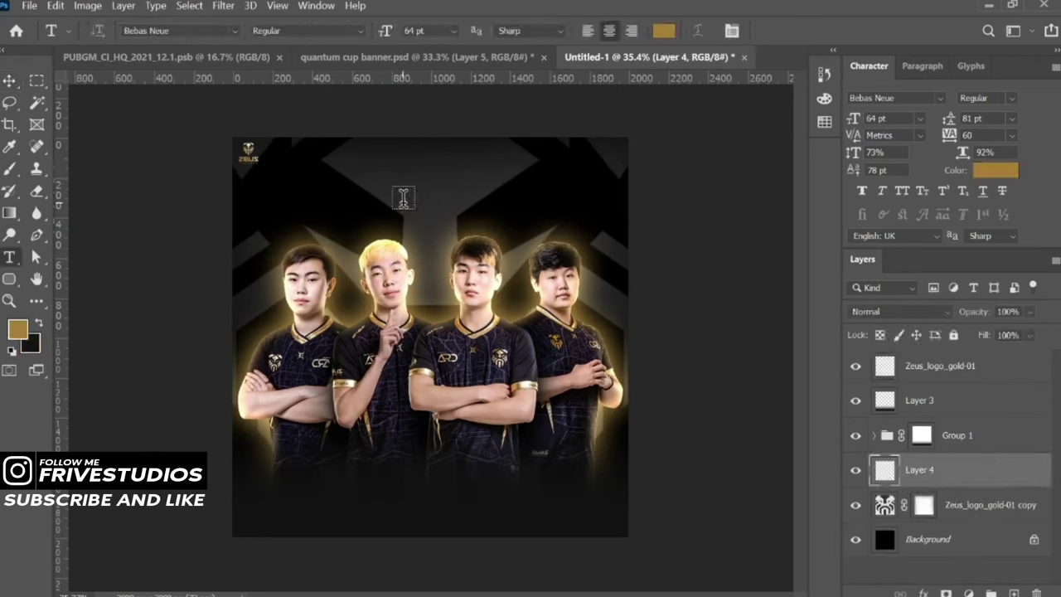
left_click(403, 197)
type("ZEUS")
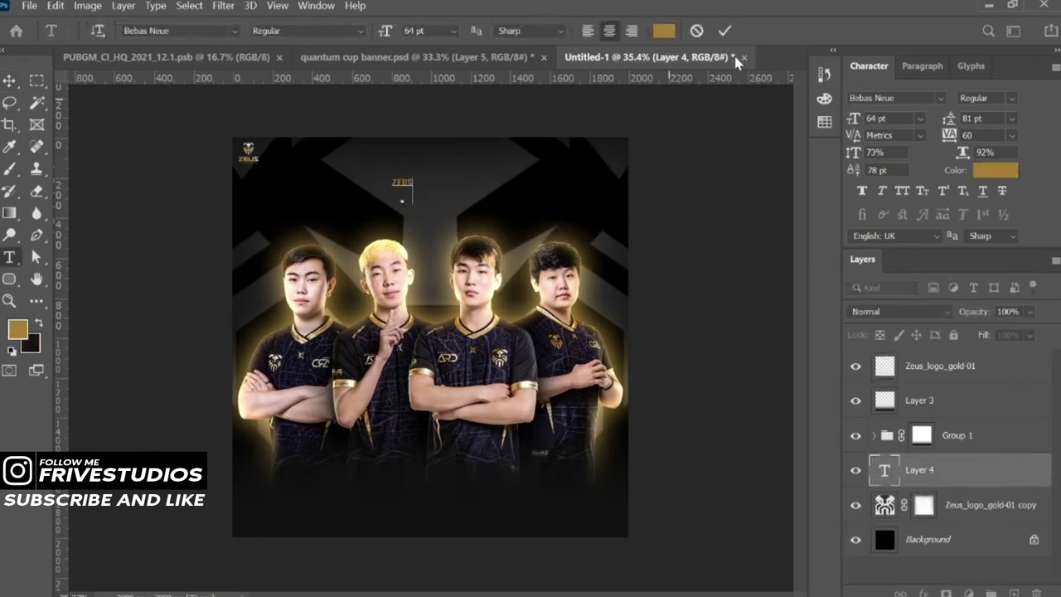
key("ctrl+Return")
key("v")
left_click_drag(854, 118, 912, 119)
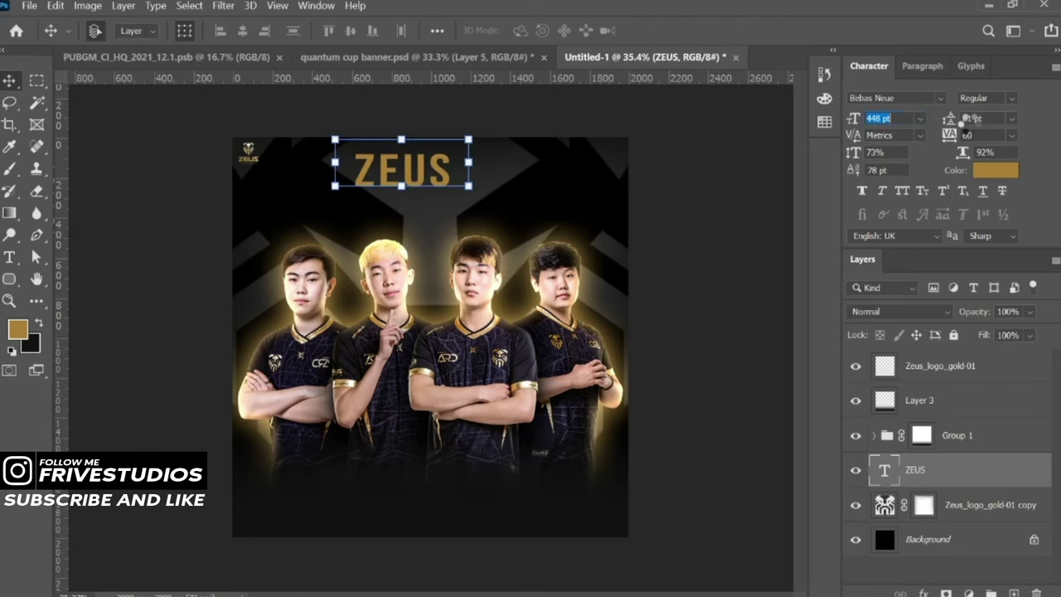
left_click_drag(465, 174, 485, 186)
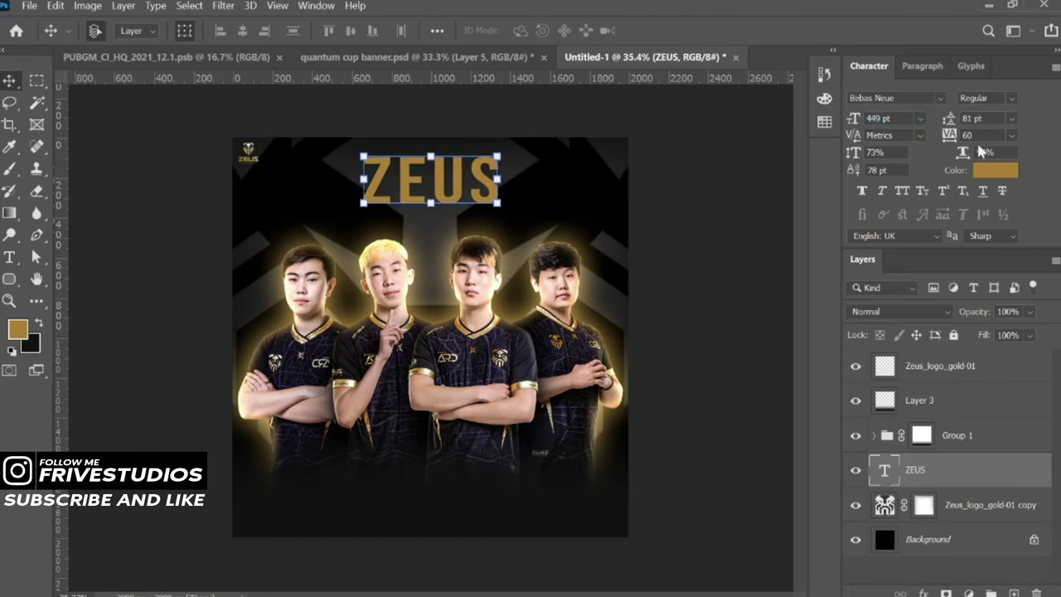
Set ZEUS to the Againts font at 951 pt and lower it over the players
left_click(942, 100)
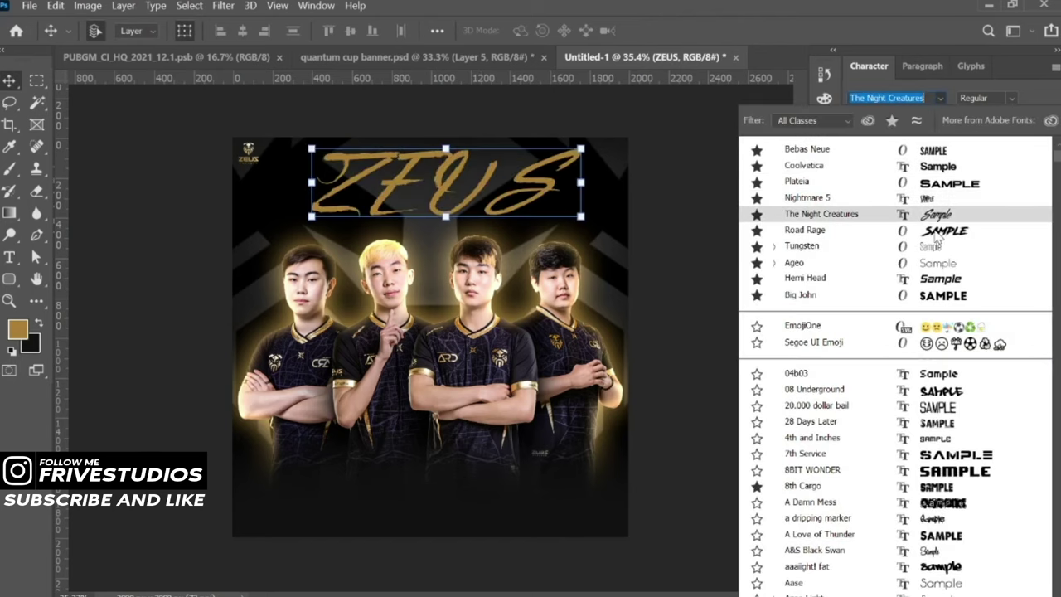
left_click(892, 120)
left_click(938, 295)
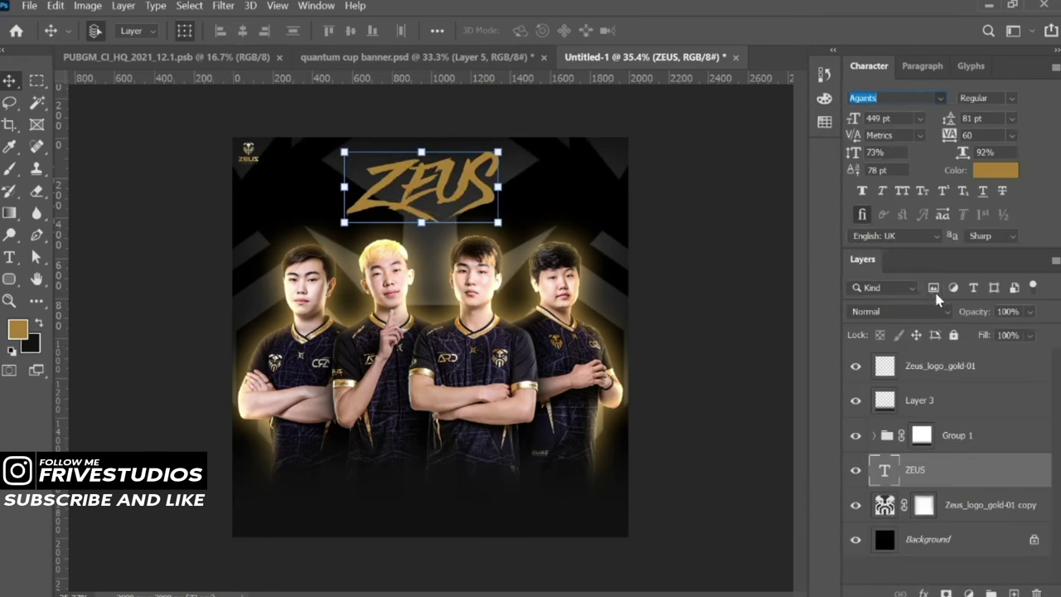
left_click_drag(856, 125, 912, 125)
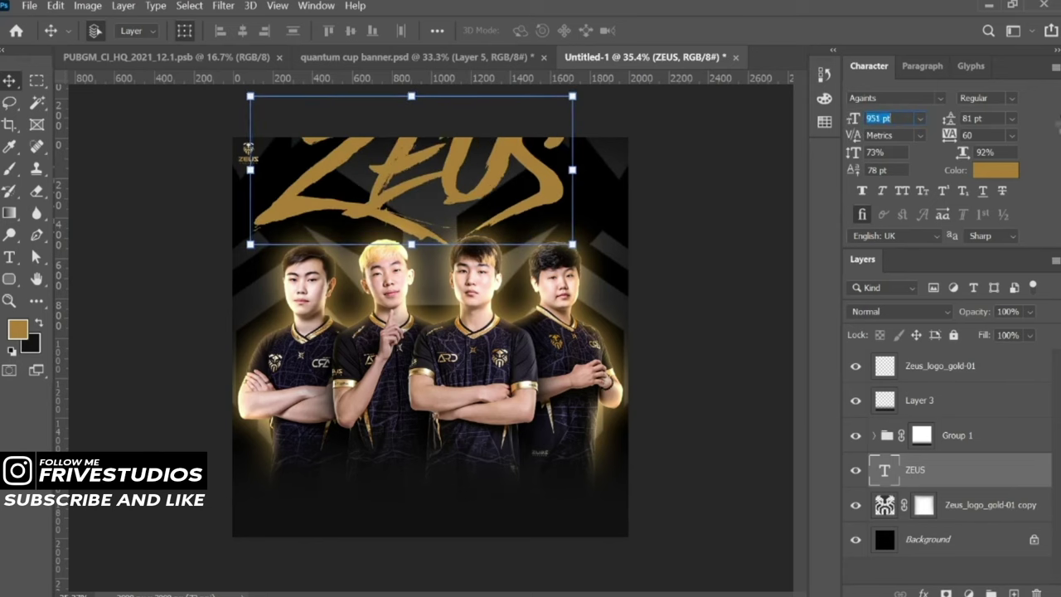
left_click_drag(511, 169, 512, 186)
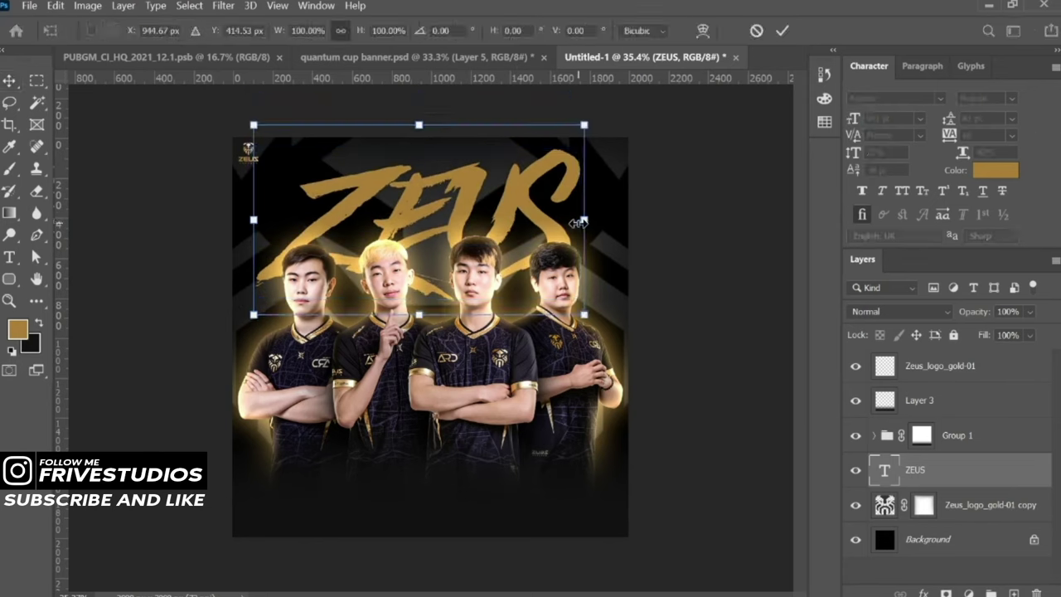
Scale ZEUS up to about 144% and position it across the top of the poster
left_click_drag(581, 220, 692, 230)
left_click_drag(559, 224, 498, 224)
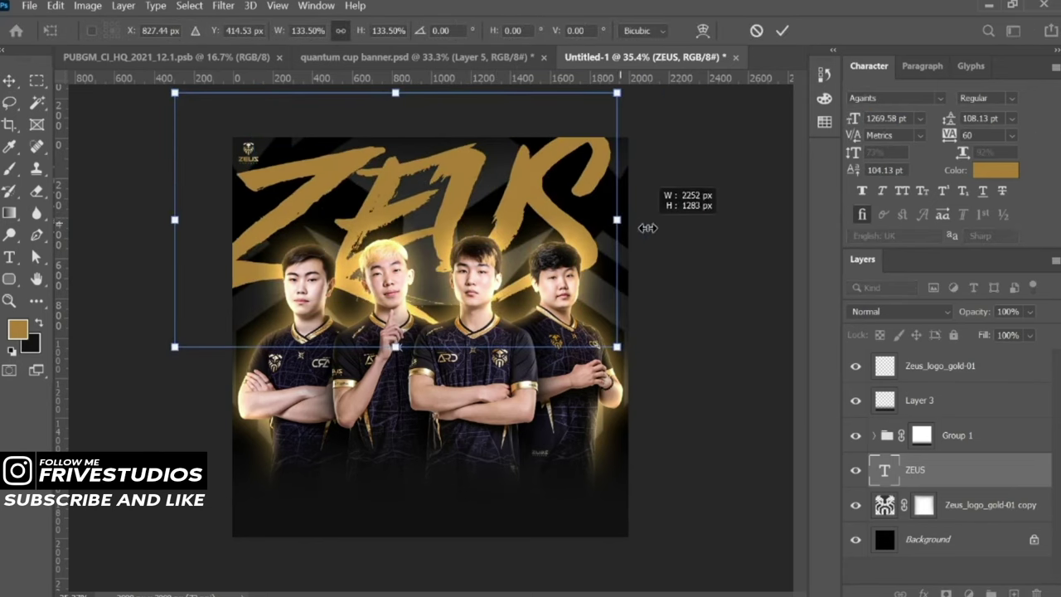
left_click_drag(647, 227, 660, 229)
left_click_drag(539, 223, 530, 227)
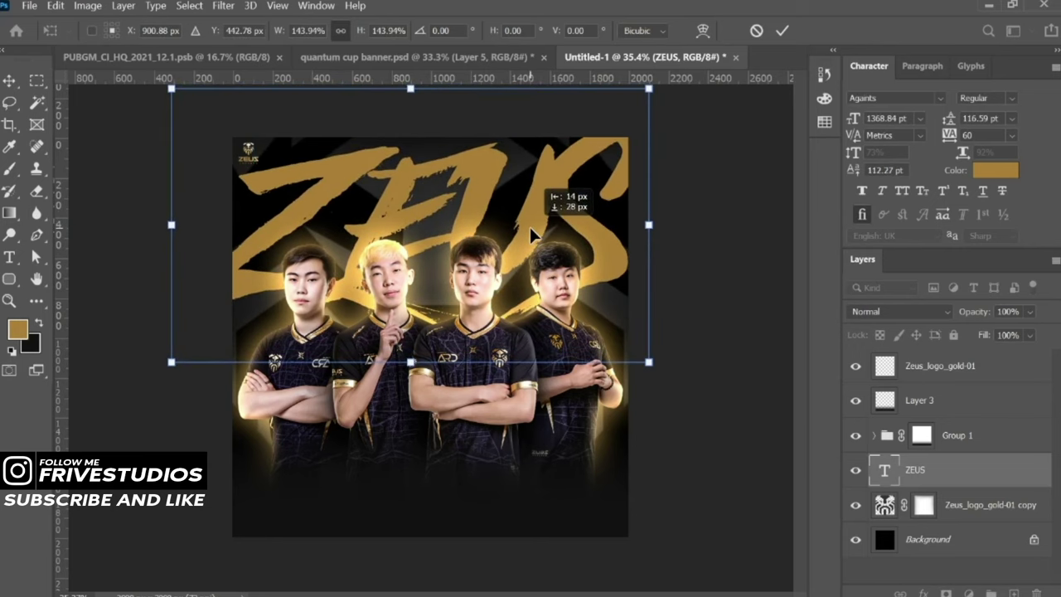
key("ctrl+minus")
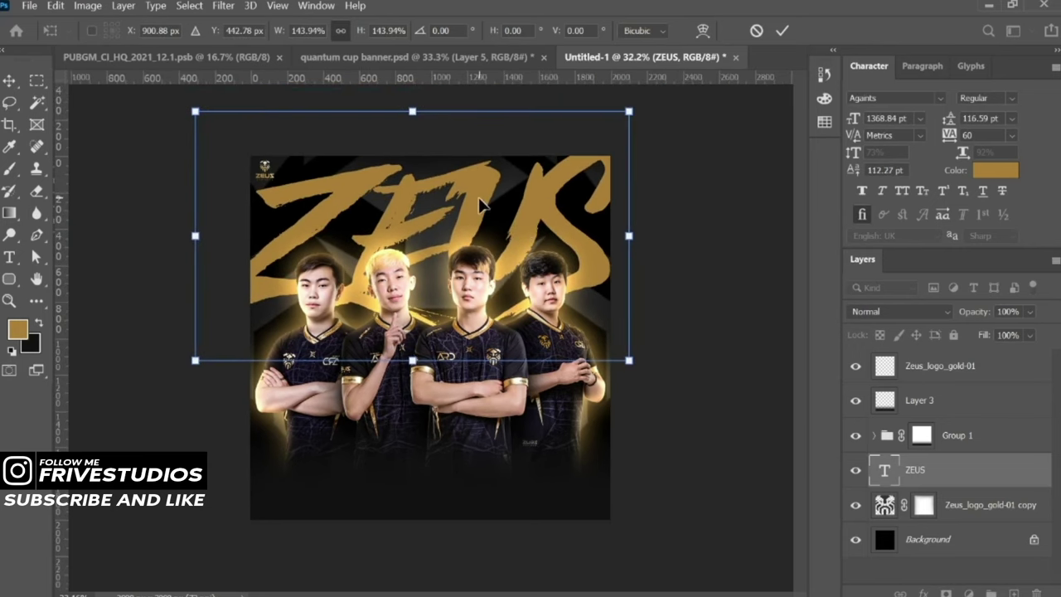
key("Return")
Rasterize the ZEUS text and duplicate it as a Linear Dodge (Add) copy
right_click(950, 474)
left_click(863, 315)
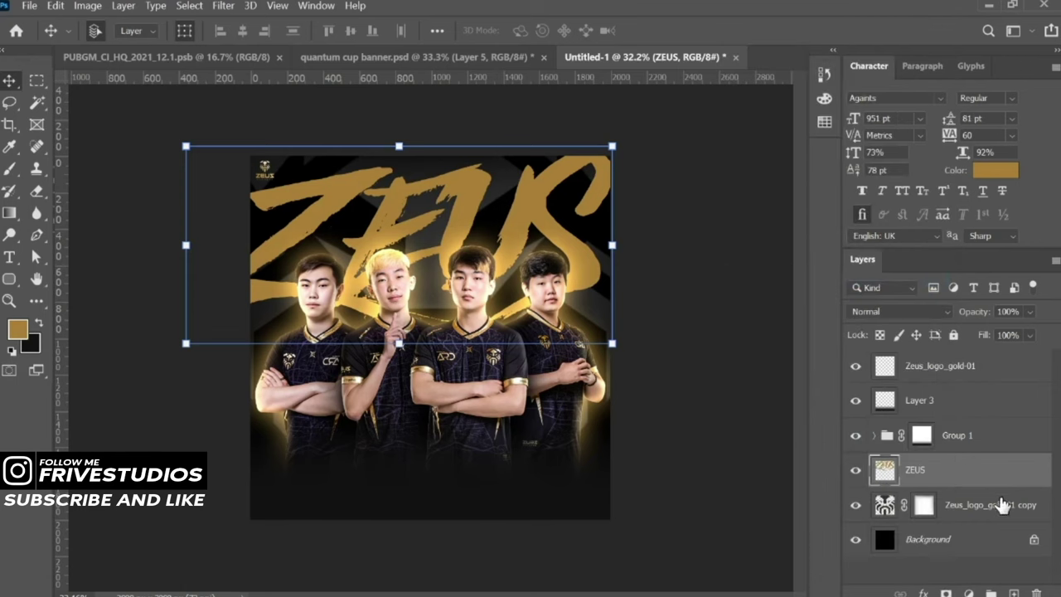
key("ctrl+j")
left_click(899, 311)
left_click(891, 343)
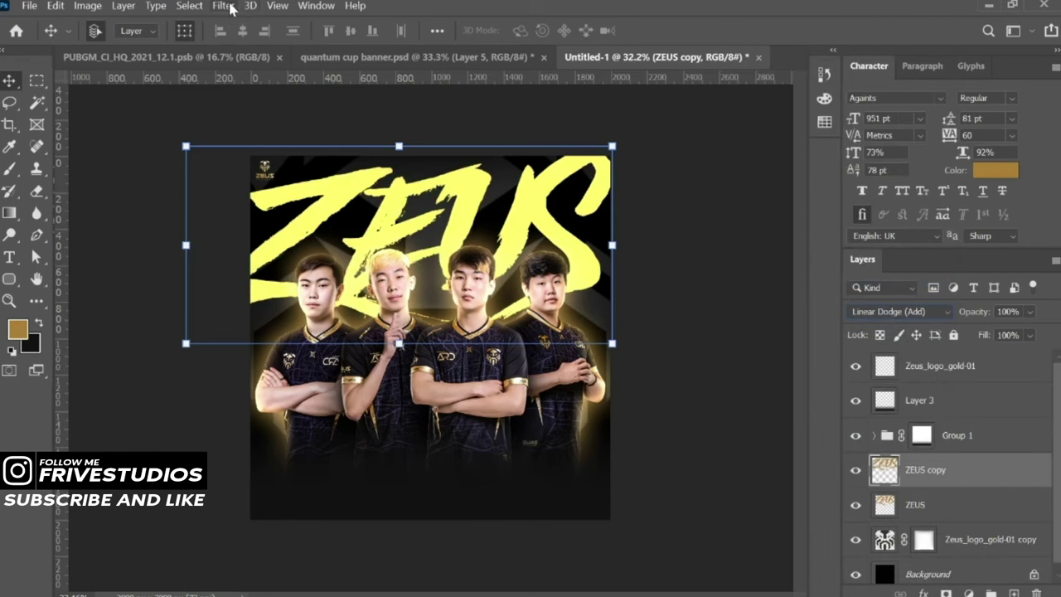
Try a Gaussian Blur glow on the ZEUS copy at 53% fill, then delete the copy
left_click(223, 5)
left_click(465, 247)
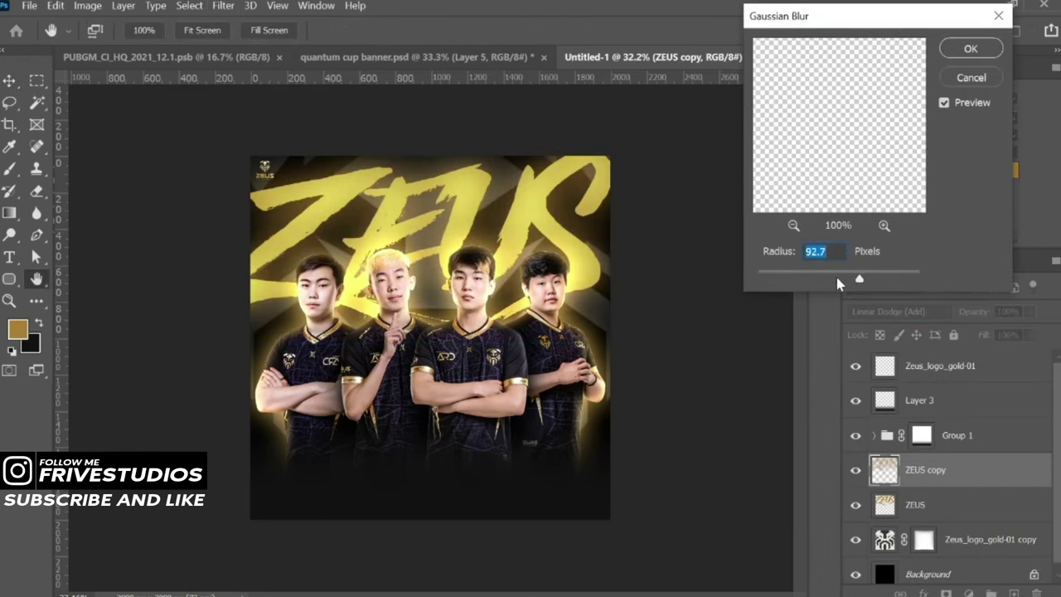
left_click_drag(854, 273, 840, 280)
left_click(967, 49)
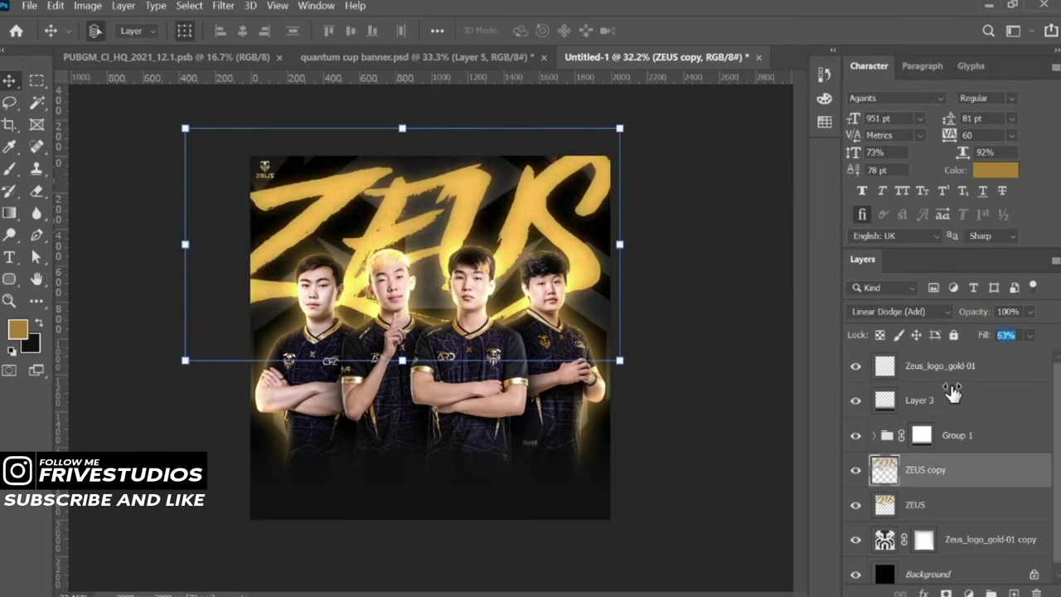
left_click(856, 470)
key("Delete")
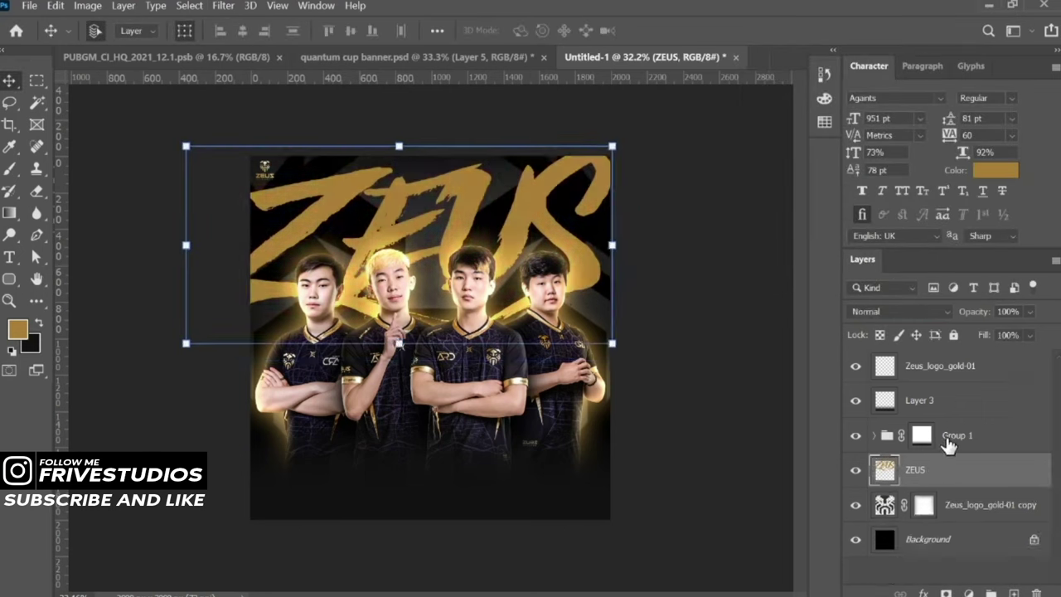
Move the dark fade Layer 3 up slightly and stretch it taller downward
left_click(922, 435)
key("ctrl+t")
left_click(919, 400)
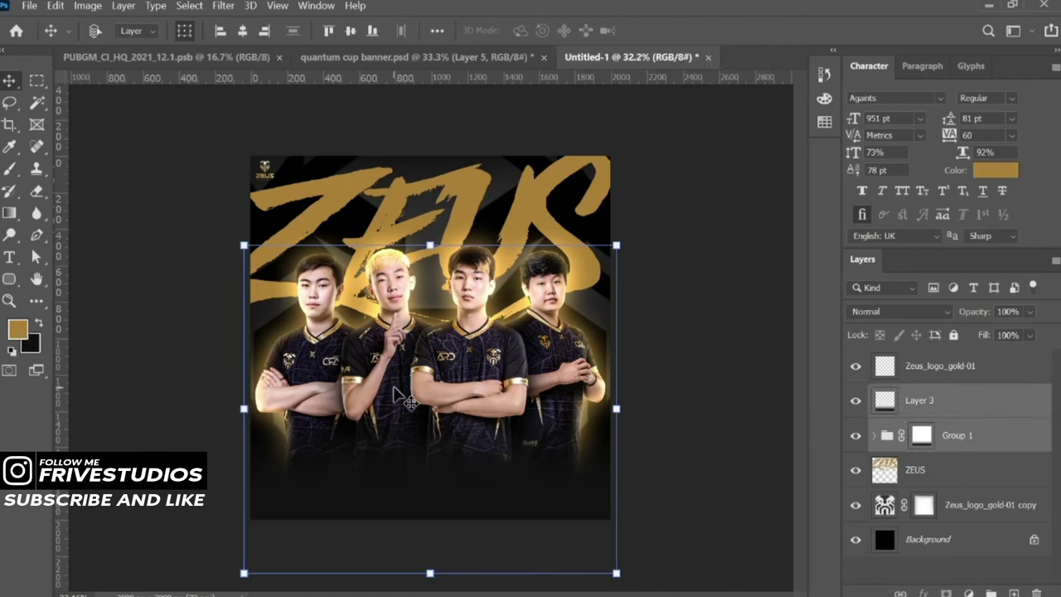
left_click_drag(452, 398, 450, 345)
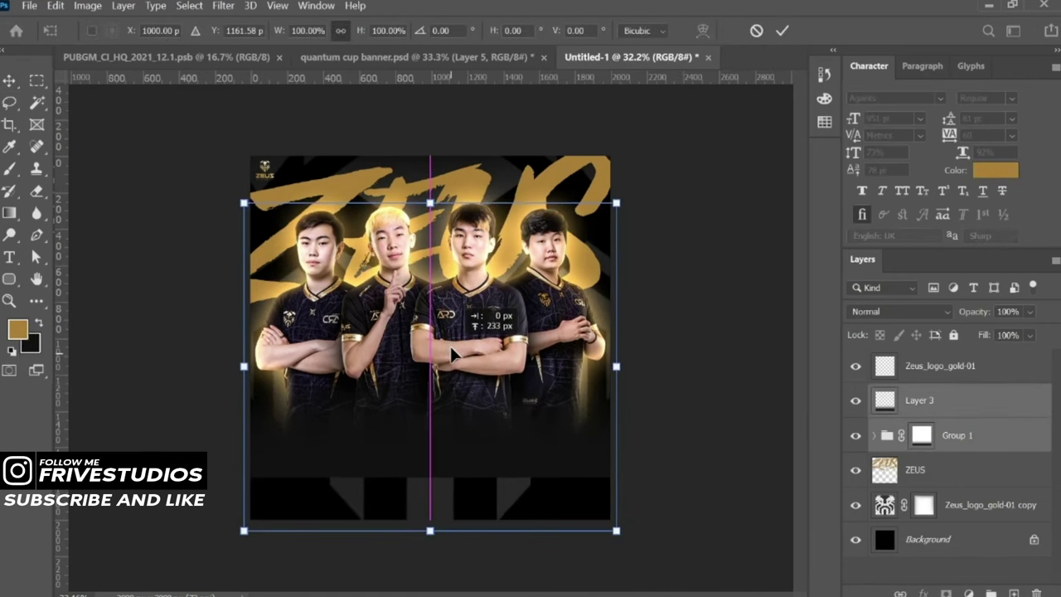
key("Return")
left_click(885, 400)
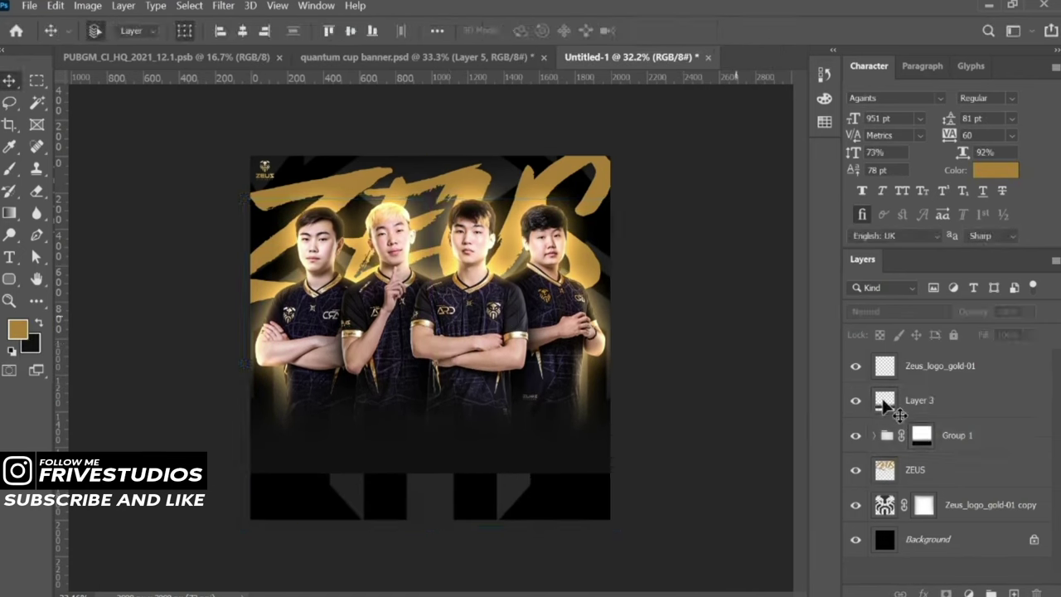
key("ctrl+t")
left_click_drag(429, 473, 431, 527)
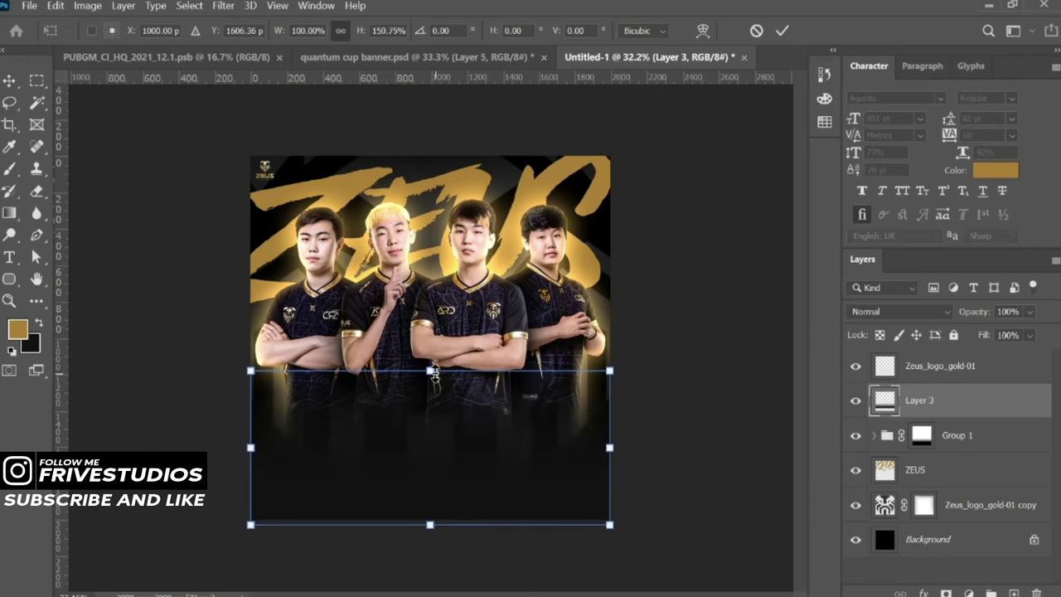
Pull the fade's top edge down, apply the stretch, and duplicate the fade layer
left_click_drag(430, 371, 430, 439)
key("Return")
key("ctrl+j")
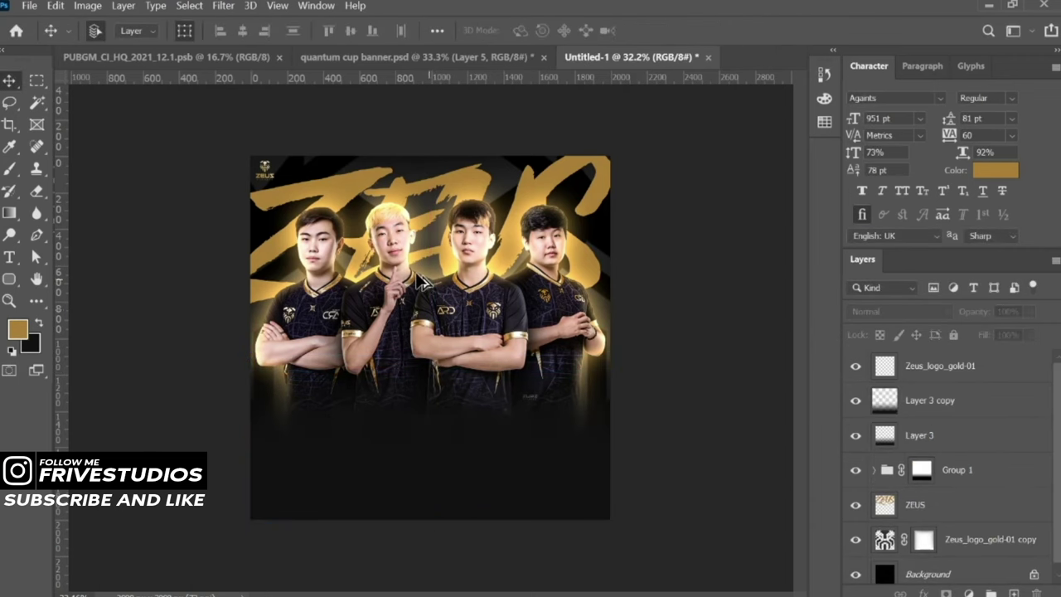
scroll(421, 281, "up", 1)
Add a layer mask to the ZEUS layer and paint on it with the brush
left_click(925, 503)
left_click_drag(1030, 335, 1052, 350)
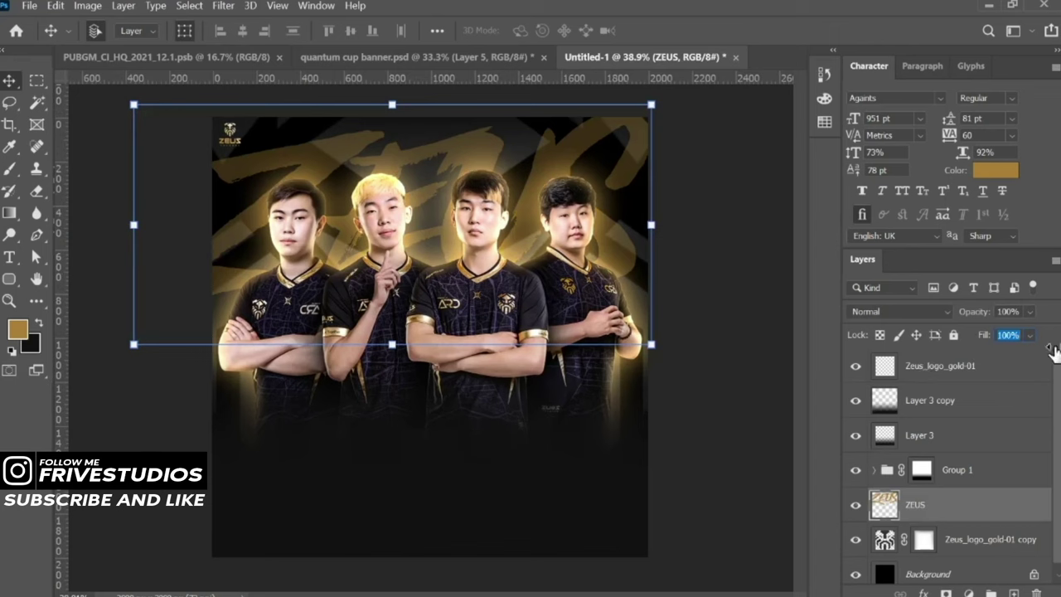
left_click(946, 593)
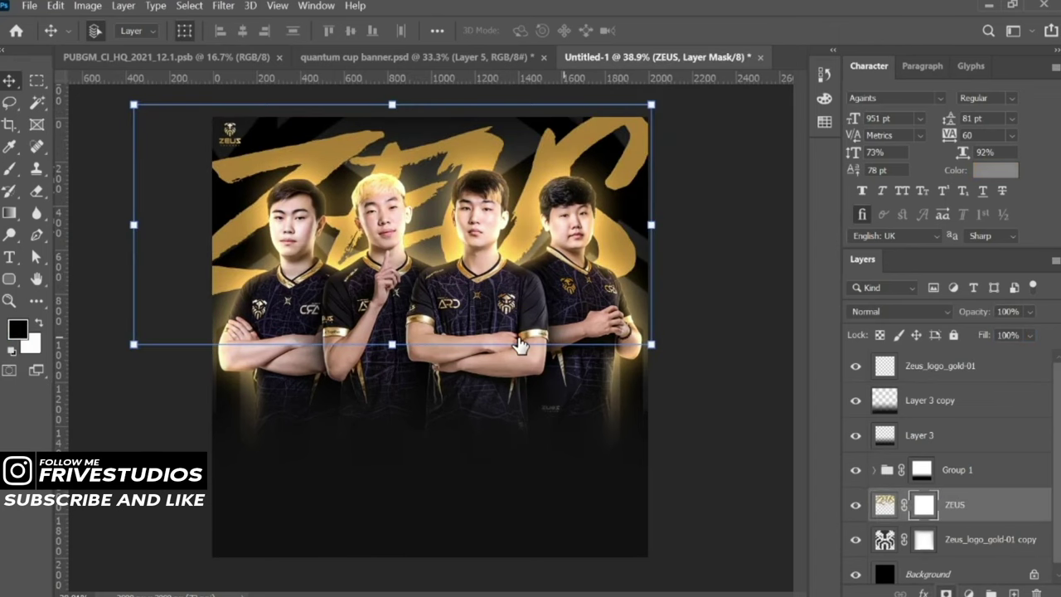
scroll(520, 346, "down", 1)
key("b")
scroll(548, 174, "down", 2)
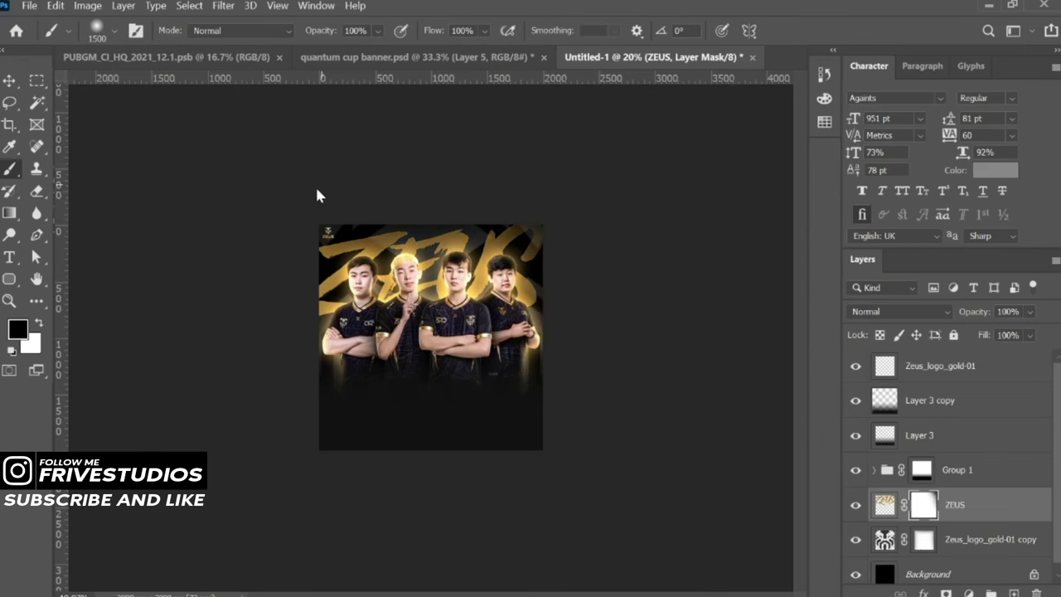
scroll(407, 307, "up", 2)
left_click(9, 81)
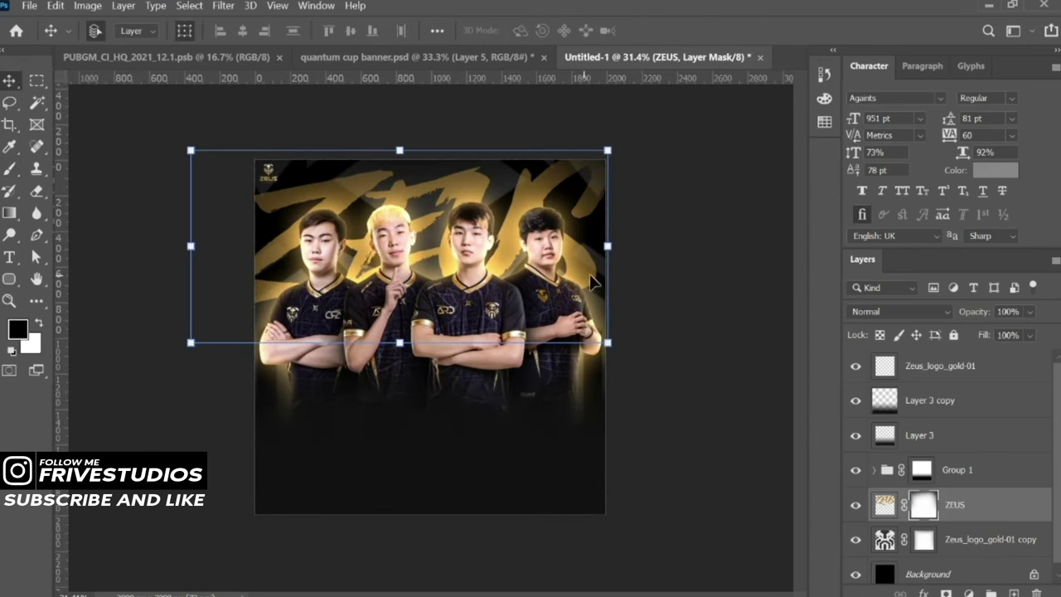
scroll(419, 208, "up", 2)
Inspect Group 2 copy 2's opacity inside Group 1, collapse the group, and reselect ZEUS
left_click(875, 470)
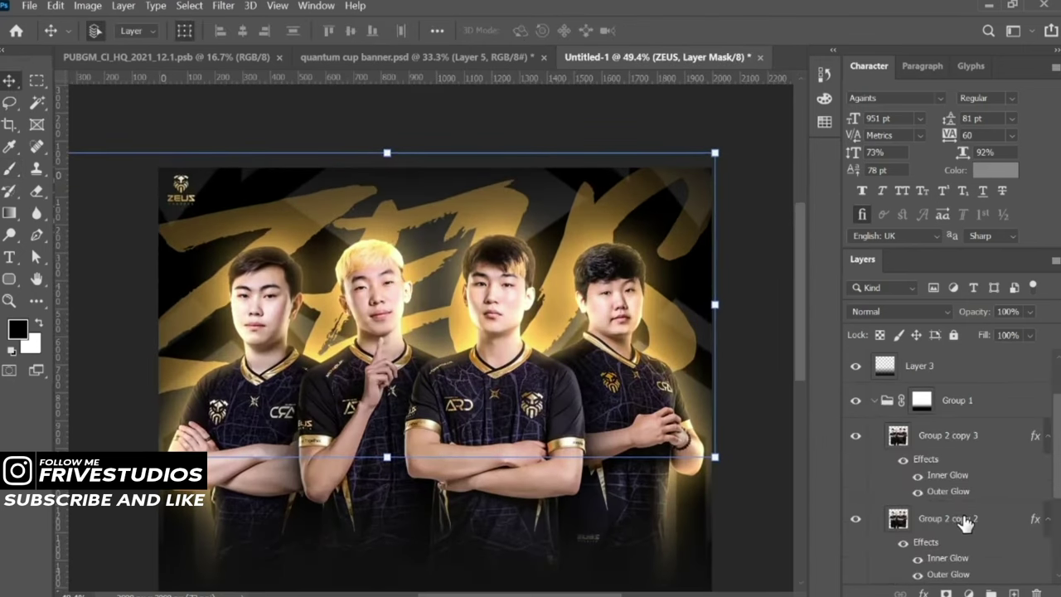
left_click(945, 517)
left_click(1005, 312)
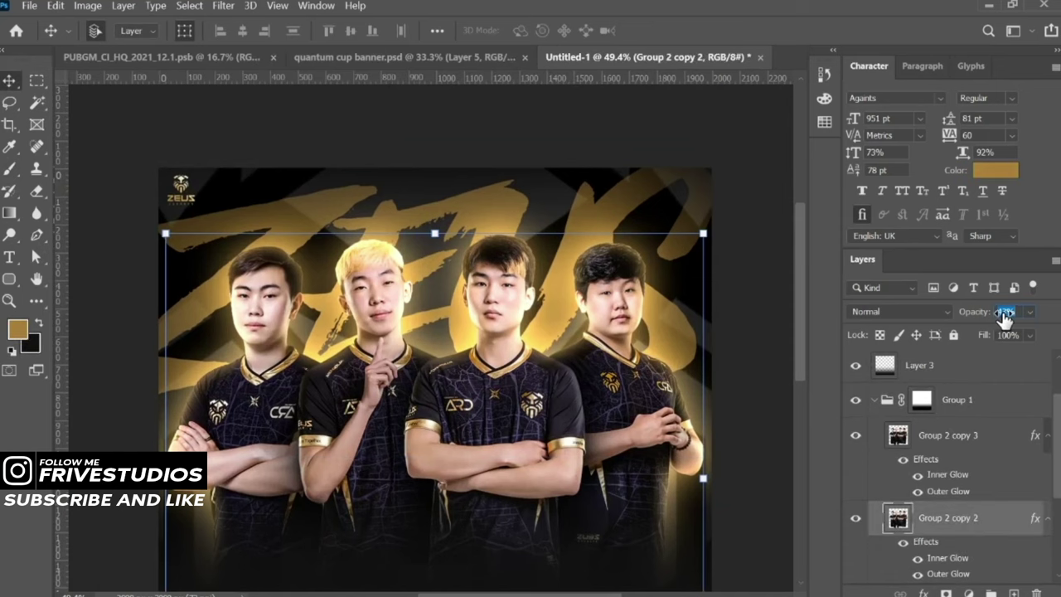
left_click(874, 401)
scroll(431, 332, "down", 2)
left_click(656, 308)
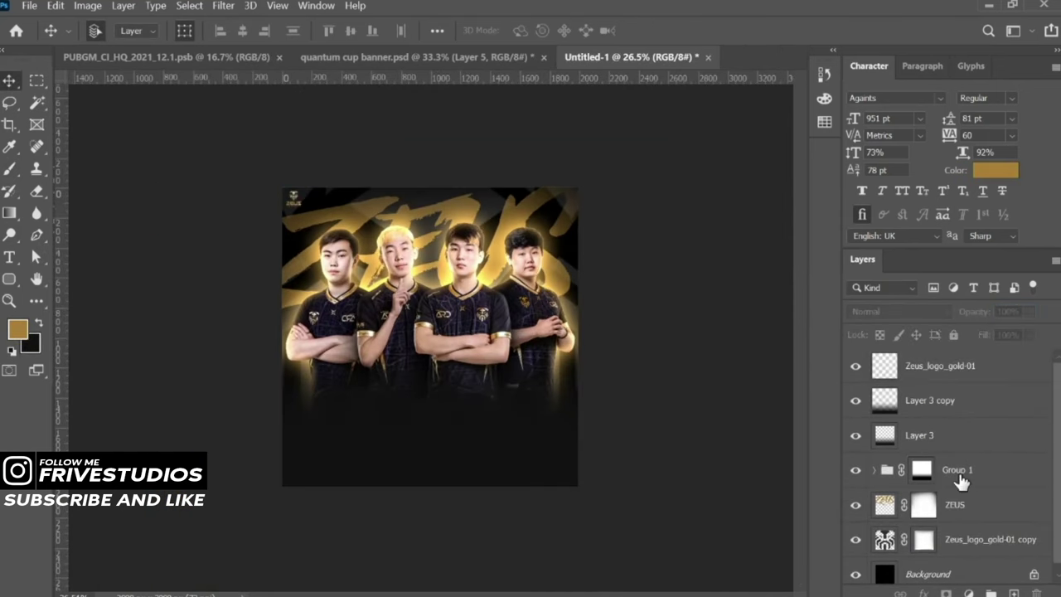
left_click(962, 506)
Add a new layer above ZEUS with a black gradient fade at 79% fill
left_click(1013, 594)
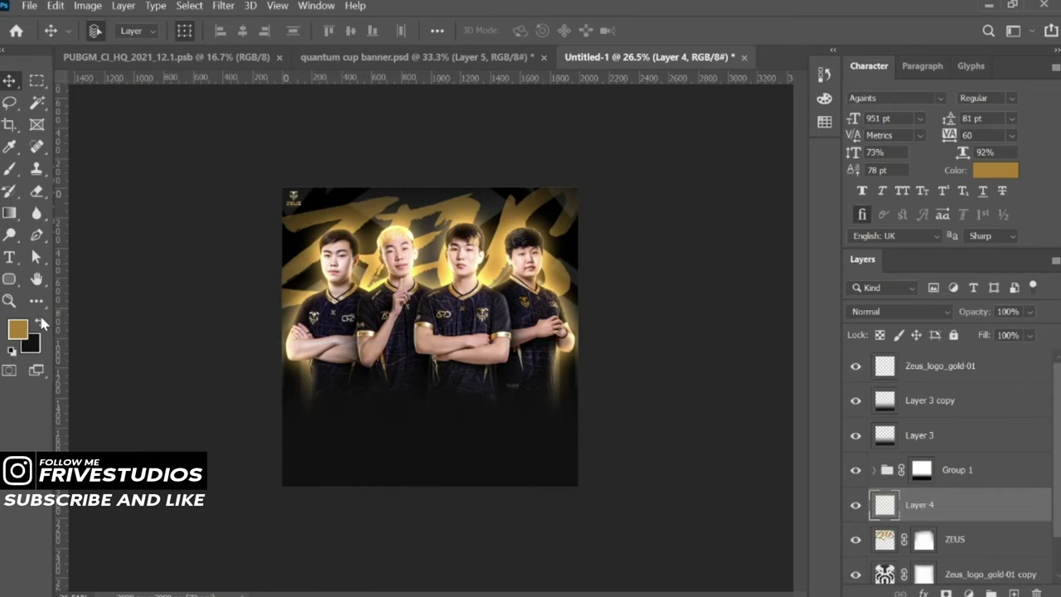
key("x")
key("g")
left_click_drag(441, 228, 435, 276)
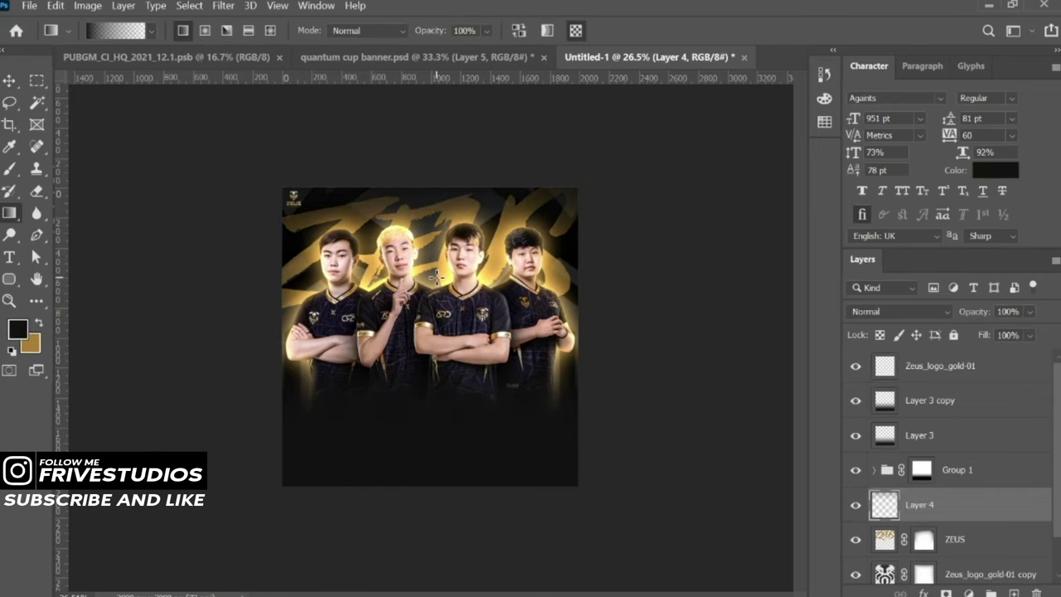
scroll(449, 368, "up", 2)
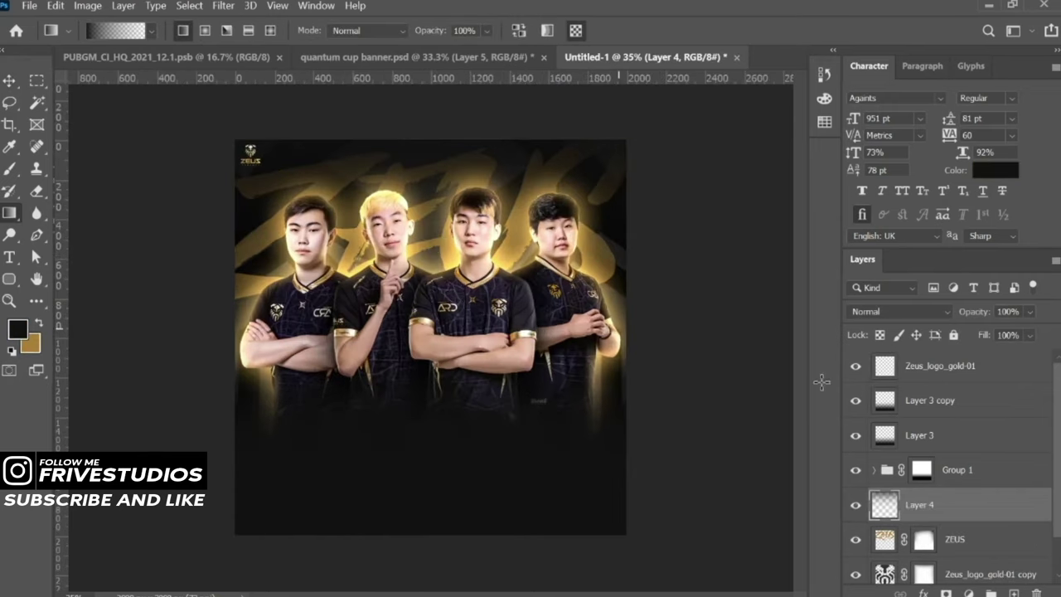
left_click_drag(985, 335, 970, 358)
key("v")
left_click(447, 289)
Review the abley, godless and zyol layers in Groups 1 and 2, then select Zeus_logo_gold-01
scroll(448, 289, "up", 1)
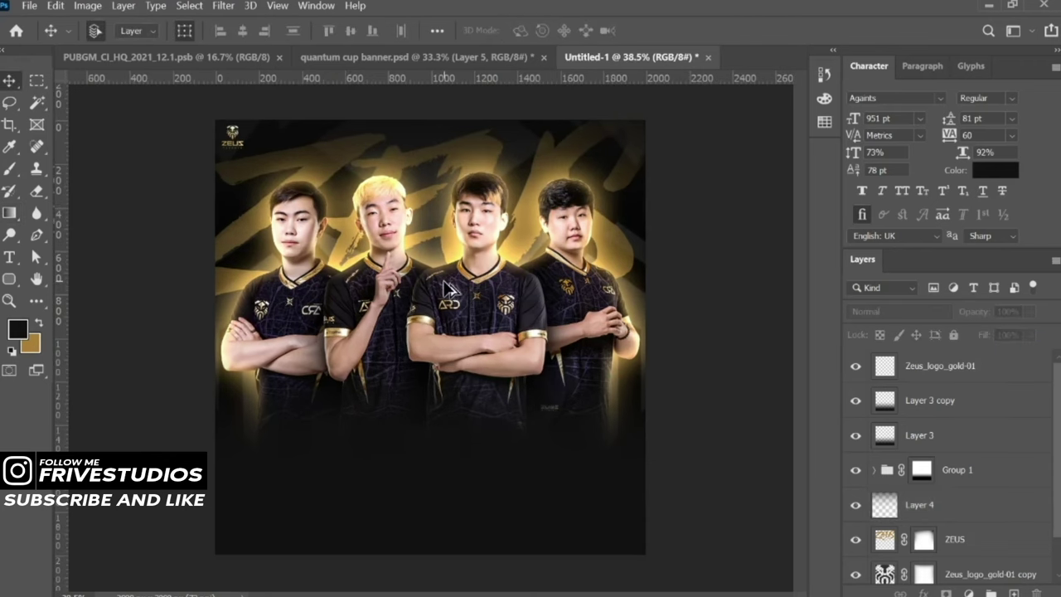
left_click(875, 469)
scroll(905, 505, "down", 3)
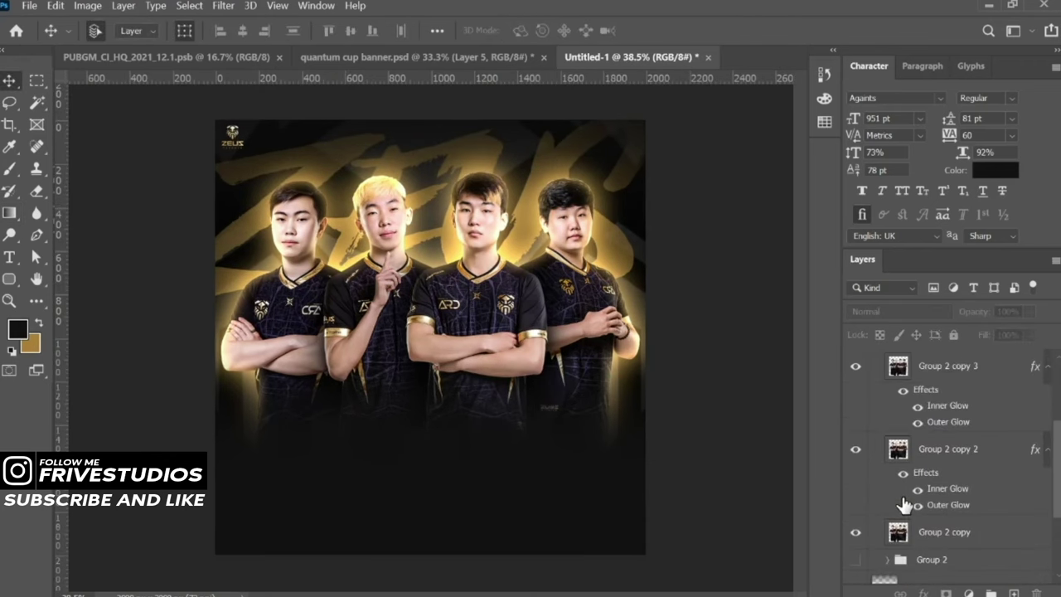
scroll(889, 529, "down", 1)
left_click(888, 526)
left_click(962, 389)
left_click(978, 454)
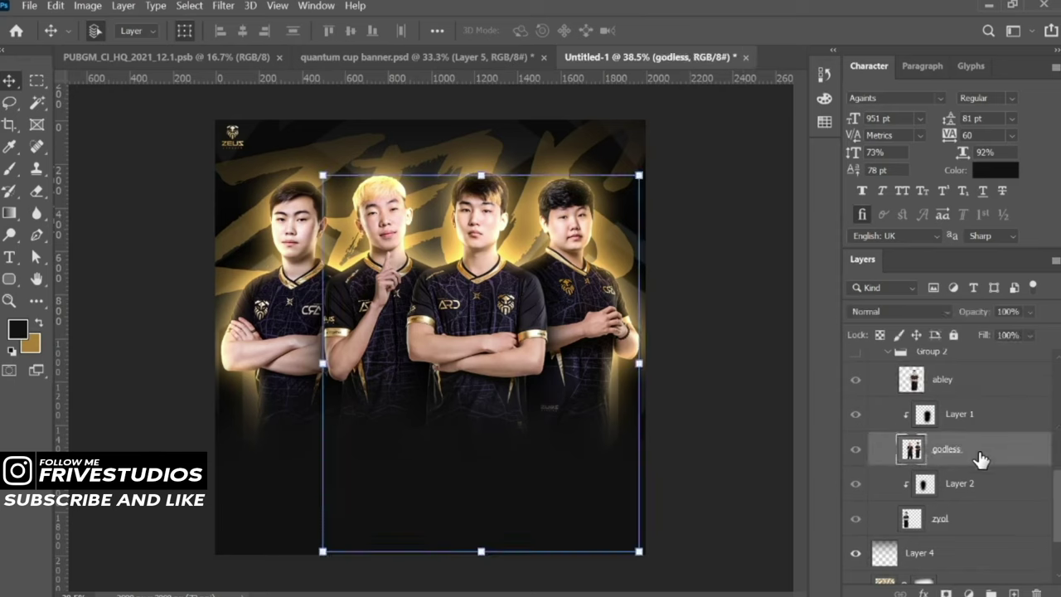
left_click(983, 520)
scroll(970, 473, "up", 1)
left_click(886, 386)
scroll(933, 414, "up", 3)
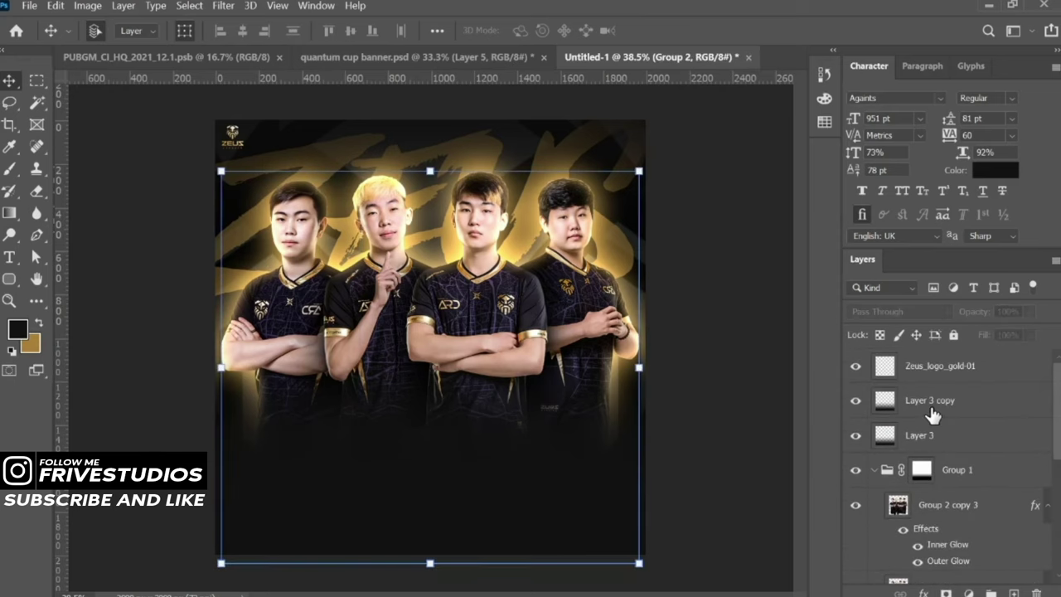
left_click(956, 376)
Add a new top layer with white ABLEY text on the poster
left_click(1012, 592)
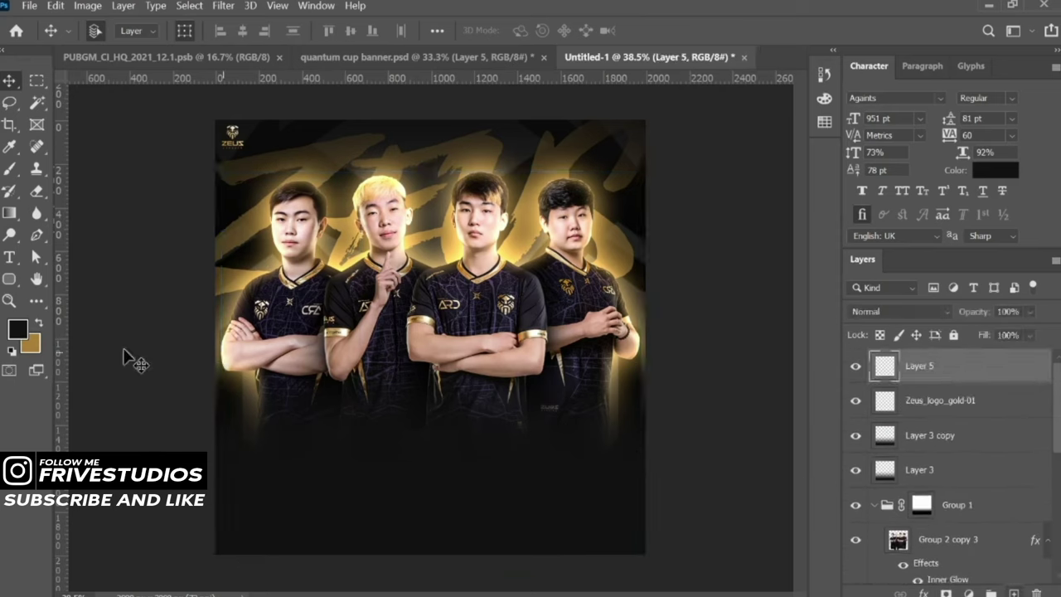
left_click(10, 257)
key("d")
key("x")
scroll(479, 452, "up", 3)
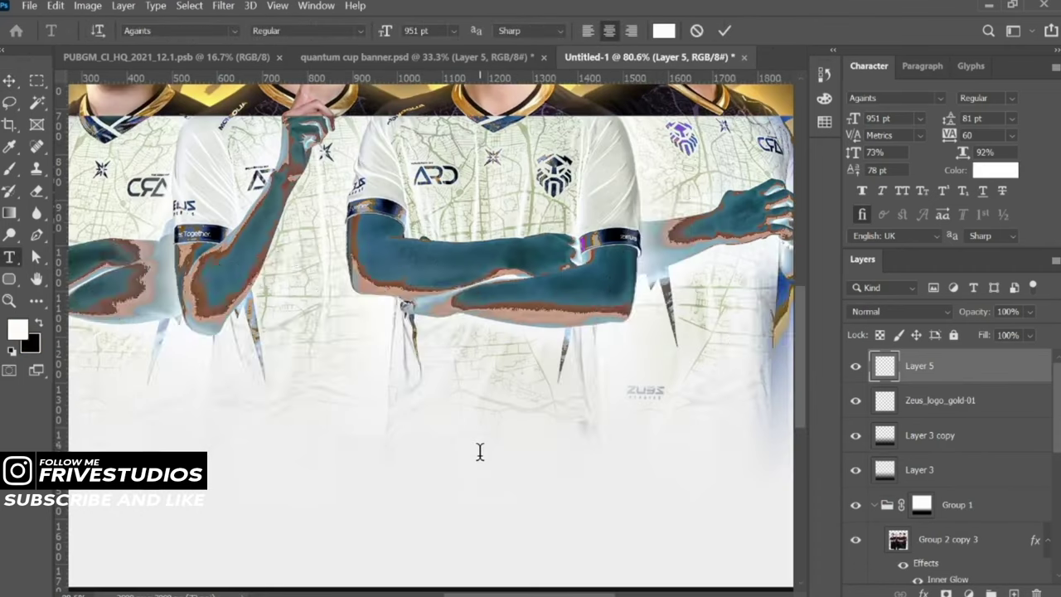
left_click(479, 452)
key("ctrl+v")
type("ABLEY")
key("ctrl+Return")
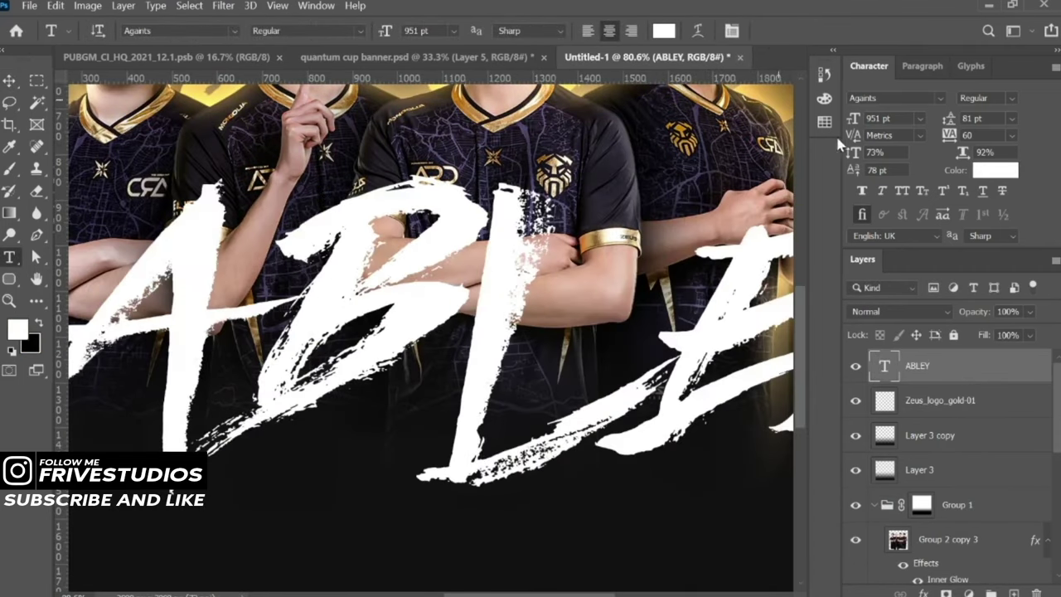
Set ABLEY to Ageo ExtraBold at 93 pt and place it below the player's chest
left_click_drag(855, 119, 796, 118)
left_click(8, 80)
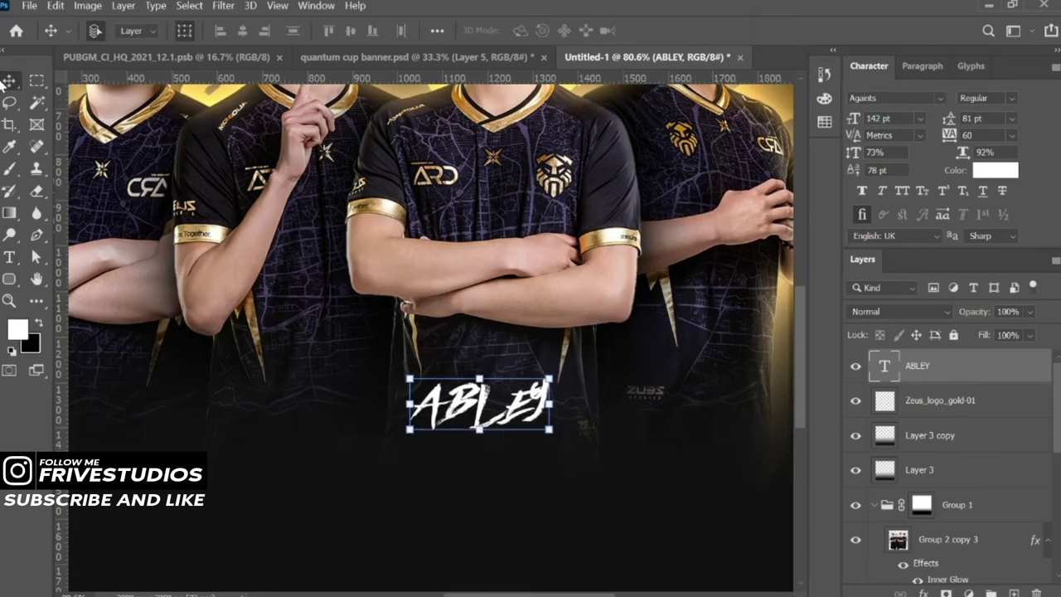
left_click(939, 97)
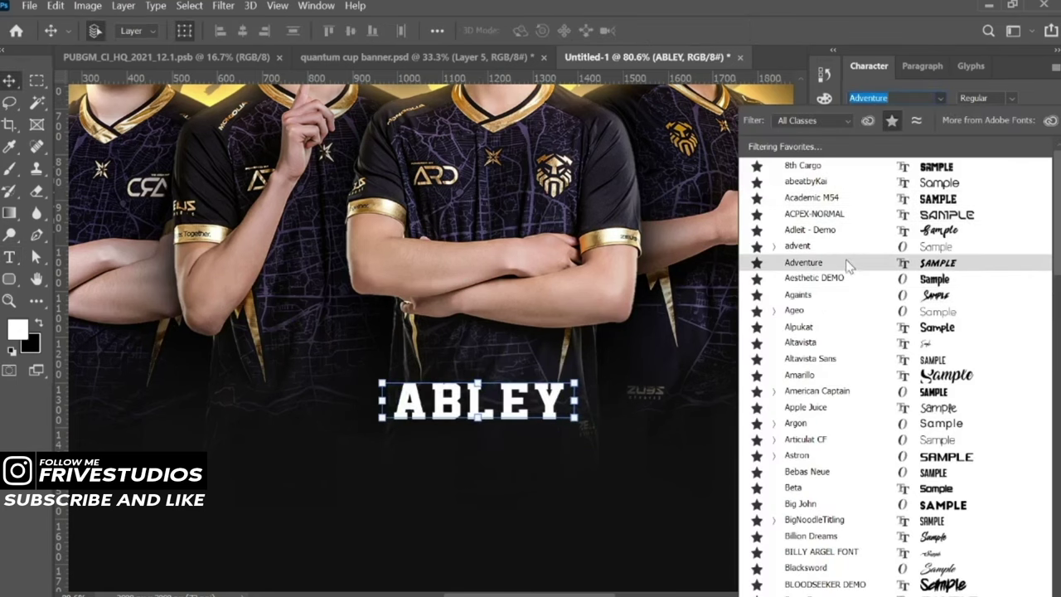
left_click(774, 311)
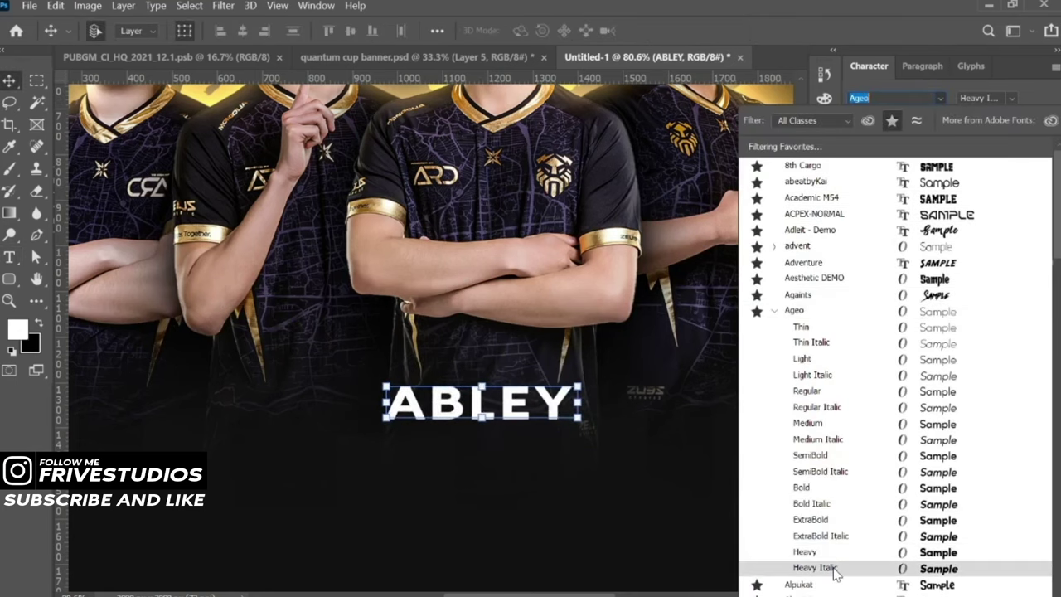
left_click(829, 519)
left_click_drag(854, 118, 816, 135)
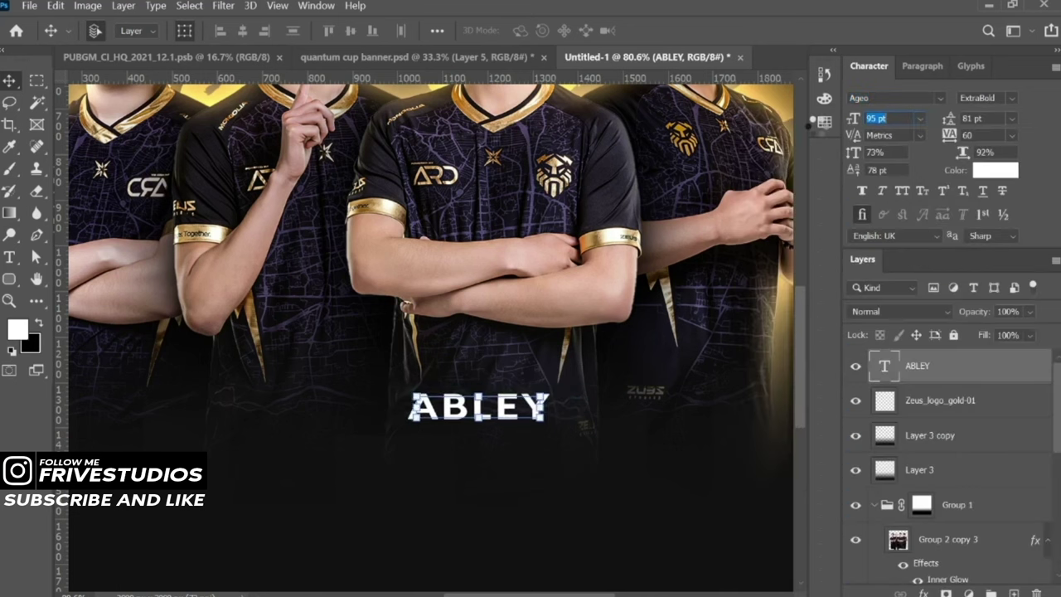
left_click_drag(507, 412, 523, 419)
key("ctrl+0")
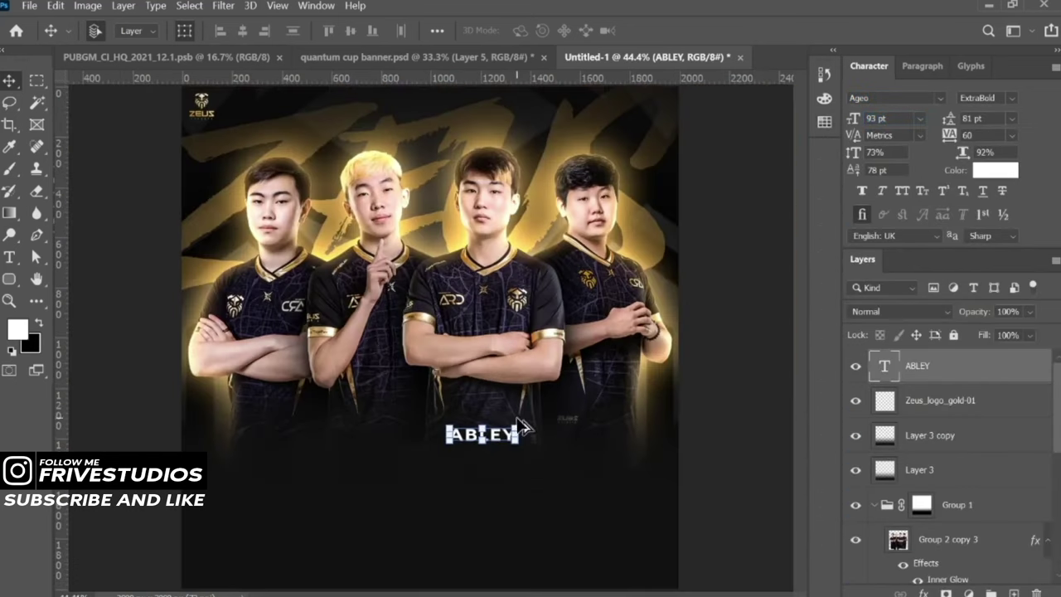
Change ABLEY to Dev Gothic and duplicate it under the next player to the right
scroll(490, 474, "up", 7)
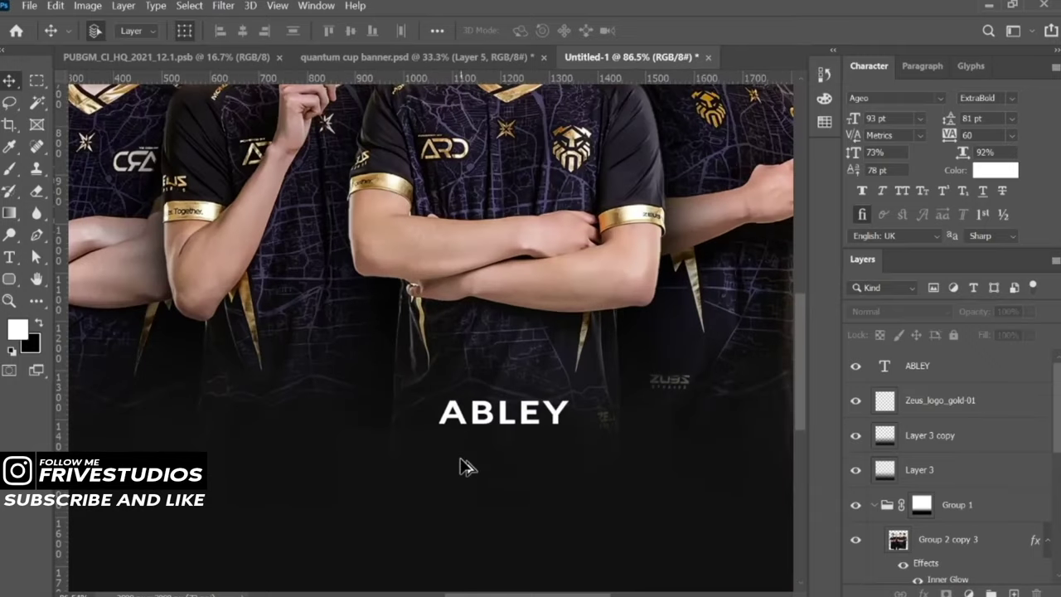
left_click(940, 98)
scroll(968, 312, "down", 3)
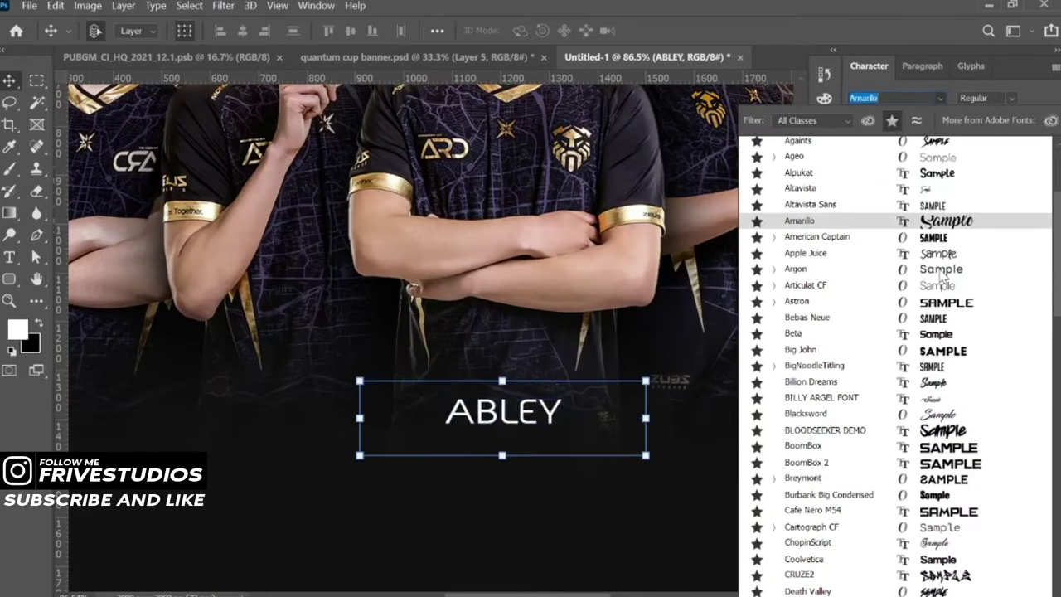
scroll(969, 312, "down", 1)
key("Down")
key("Down")
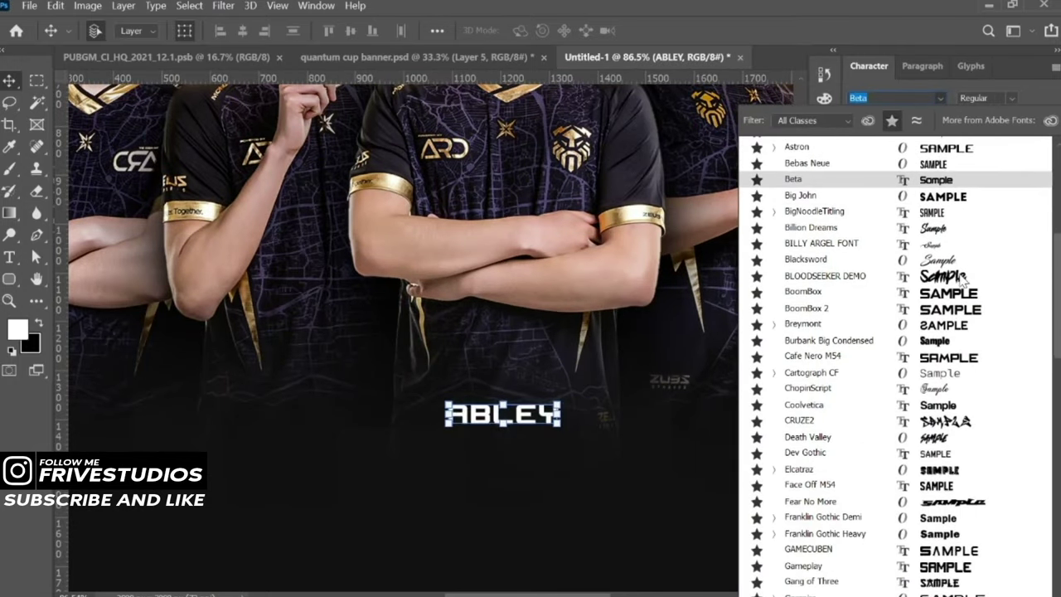
key("Down")
key("Down")
key("Down")
key("Down")
key("Down")
key("Down")
left_click(960, 299)
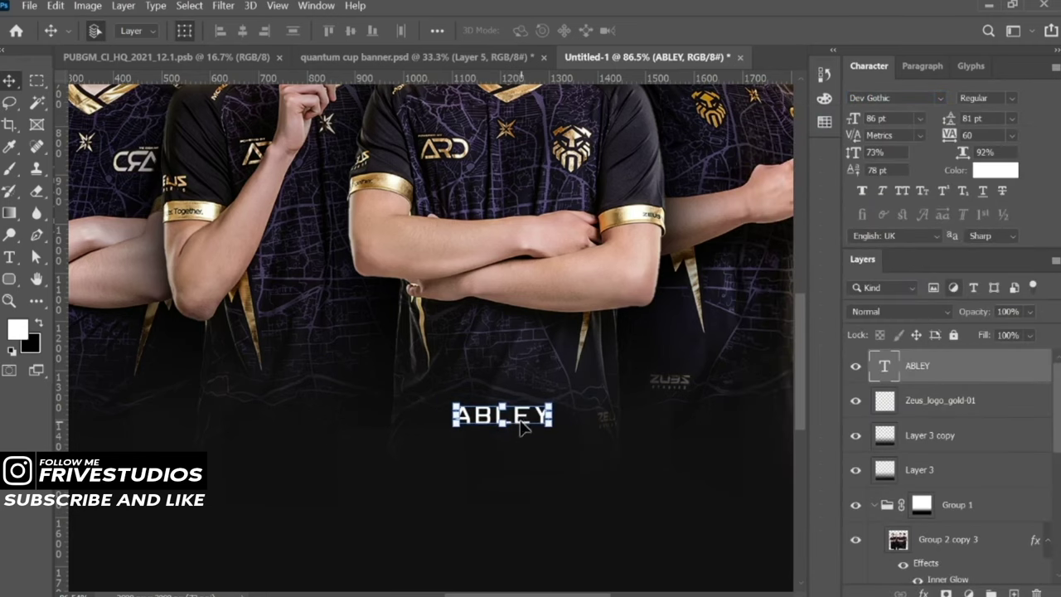
left_click_drag(634, 428, 570, 461)
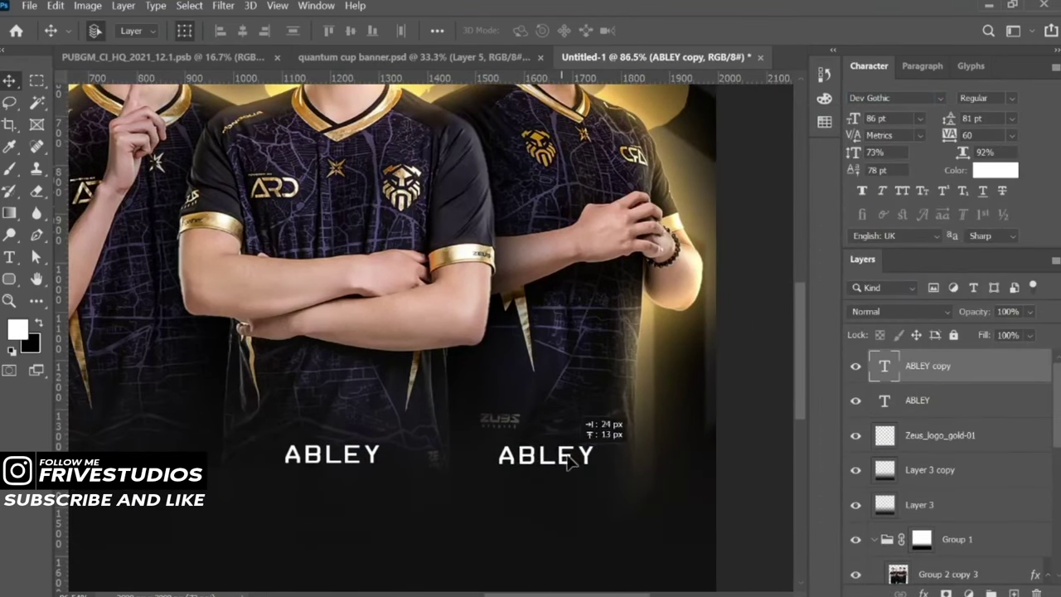
Rename the copied name label to ICY
double_click(570, 456)
left_click(570, 452)
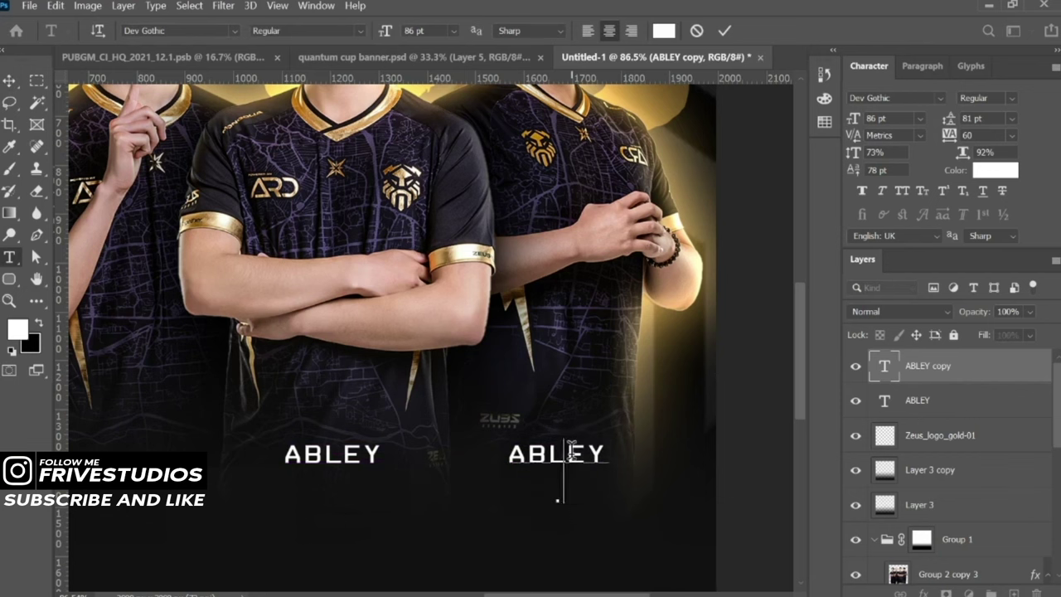
type("ICY")
left_click(725, 30)
key("v")
Duplicate a label to the left and rename it GODLESS
mouse_move(248, 502)
left_mouse_down()
mouse_move(703, 424)
mouse_move(501, 423)
left_mouse_up()
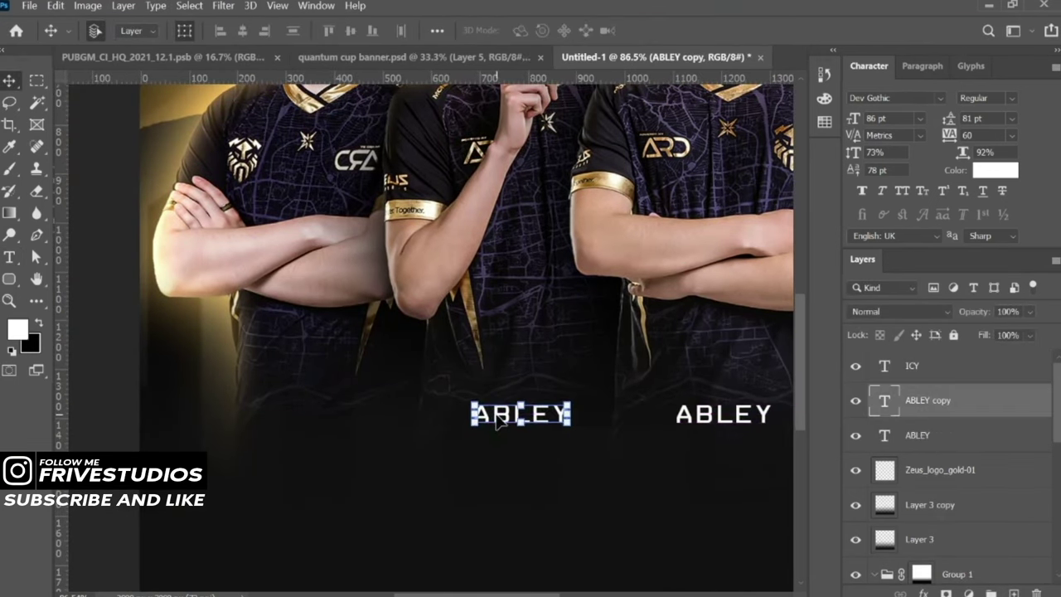
double_click(496, 413)
key("Right")
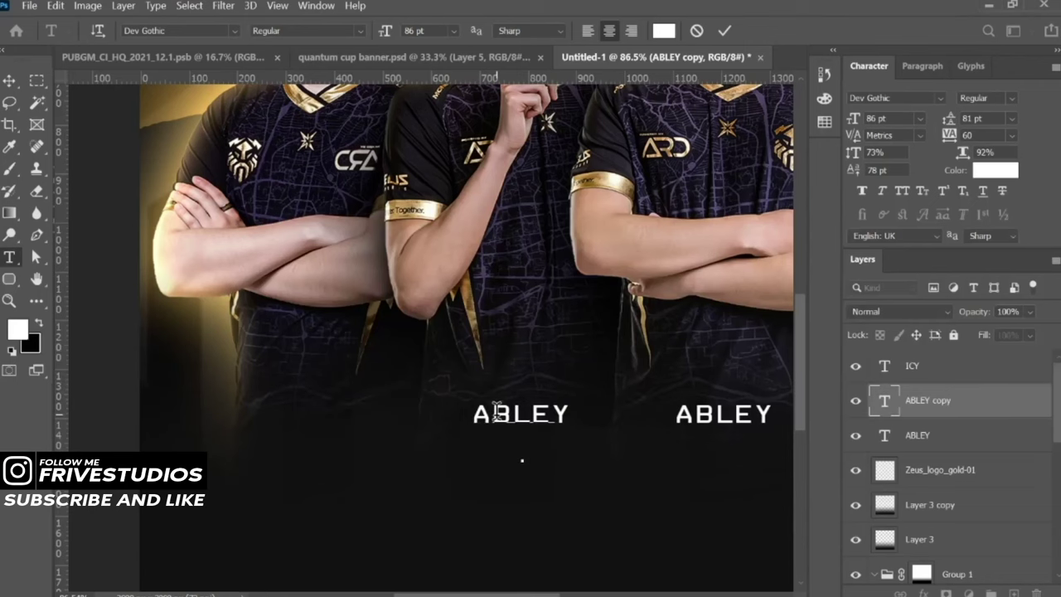
key("ctrl+Return")
Copy GODLESS under the first player, rename it ZYOL, and centre it beneath him
left_click_drag(559, 414, 294, 418)
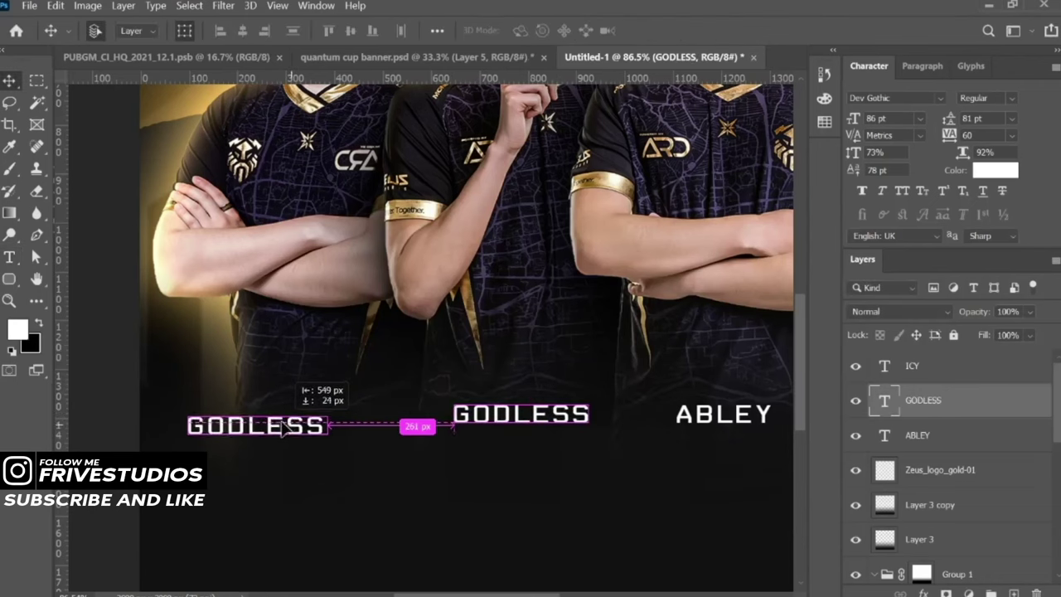
scroll(292, 418, "up", 3)
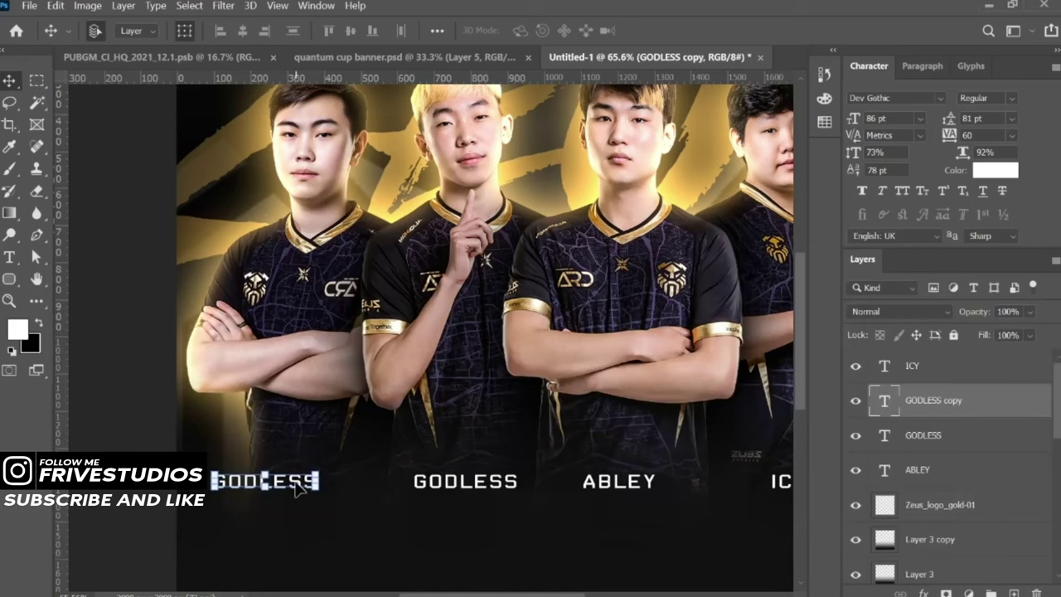
double_click(296, 479)
type("ZYOL")
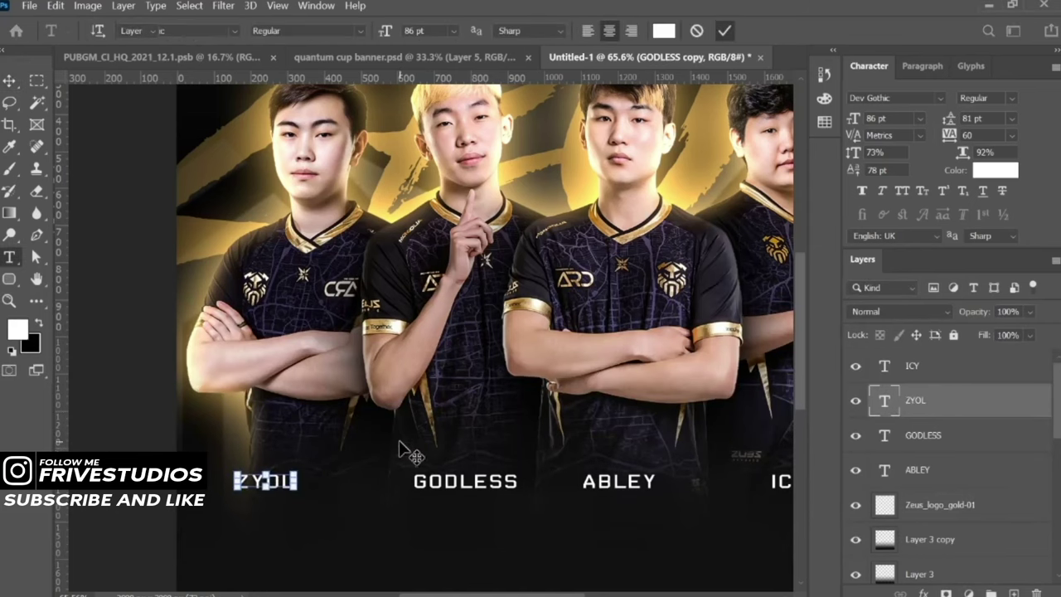
key("ctrl+Return")
key("v")
scroll(284, 486, "up", 3)
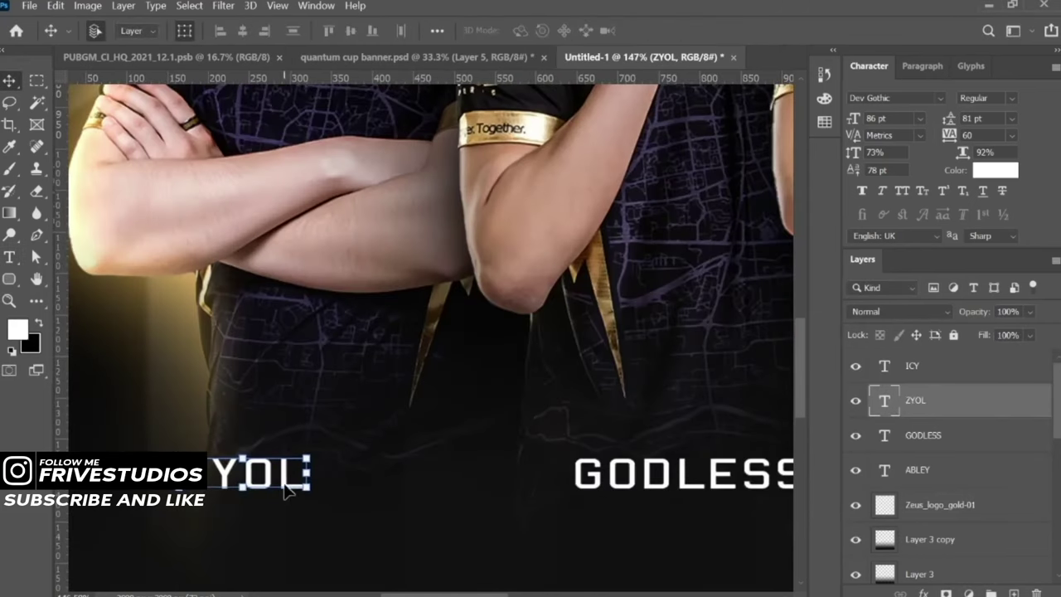
left_click_drag(262, 479, 331, 479)
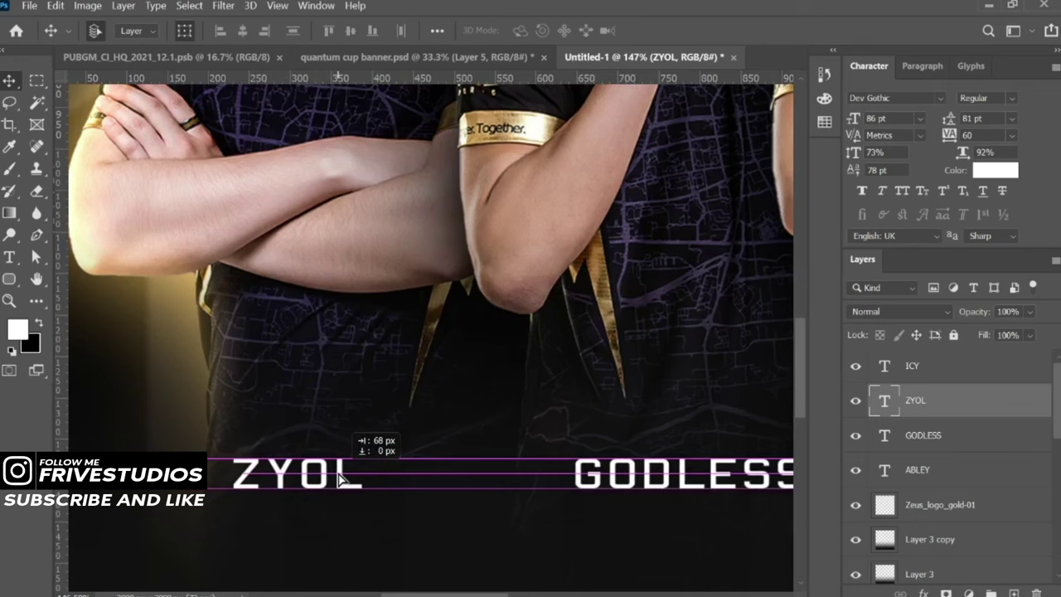
scroll(340, 479, "down", 5)
Select the GODLESS and ABLEY name layers, then the ZYOL and ICY layers in turn
double_click(924, 437)
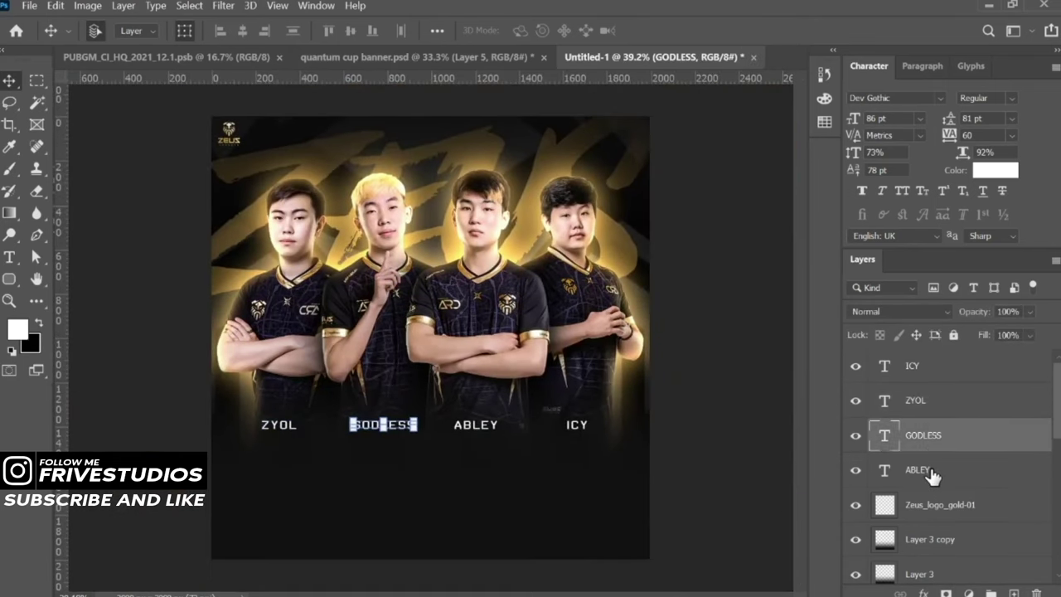
left_click(921, 470, "shift")
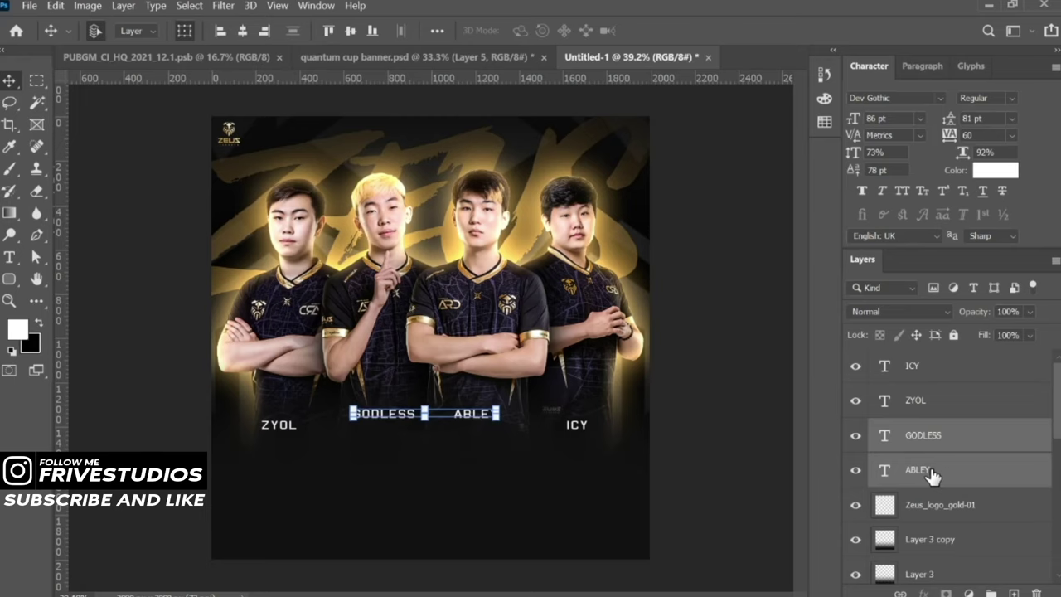
left_click(933, 402)
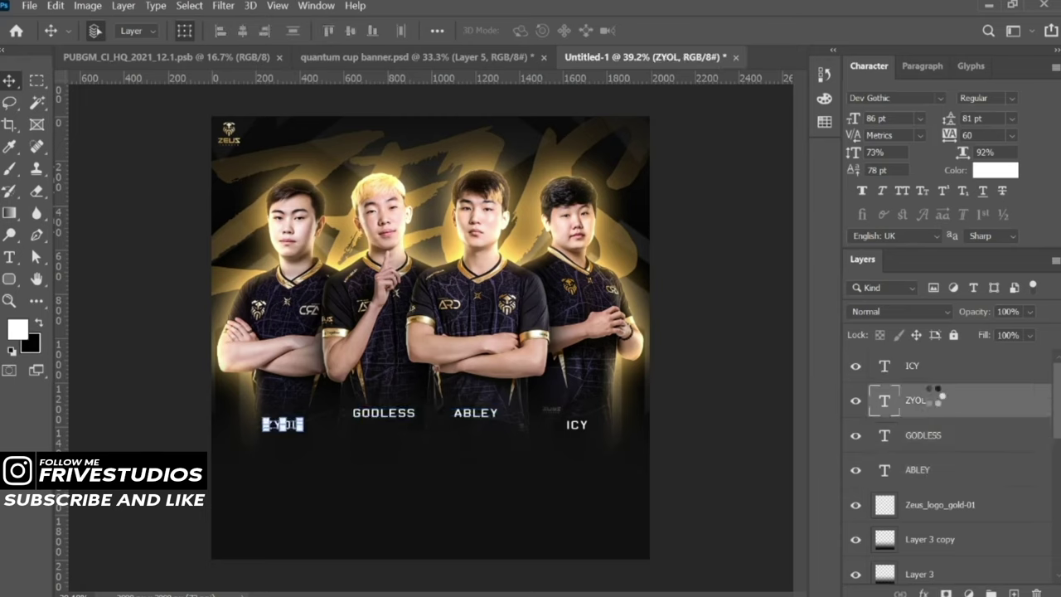
left_click(935, 371)
left_click(946, 471, "shift")
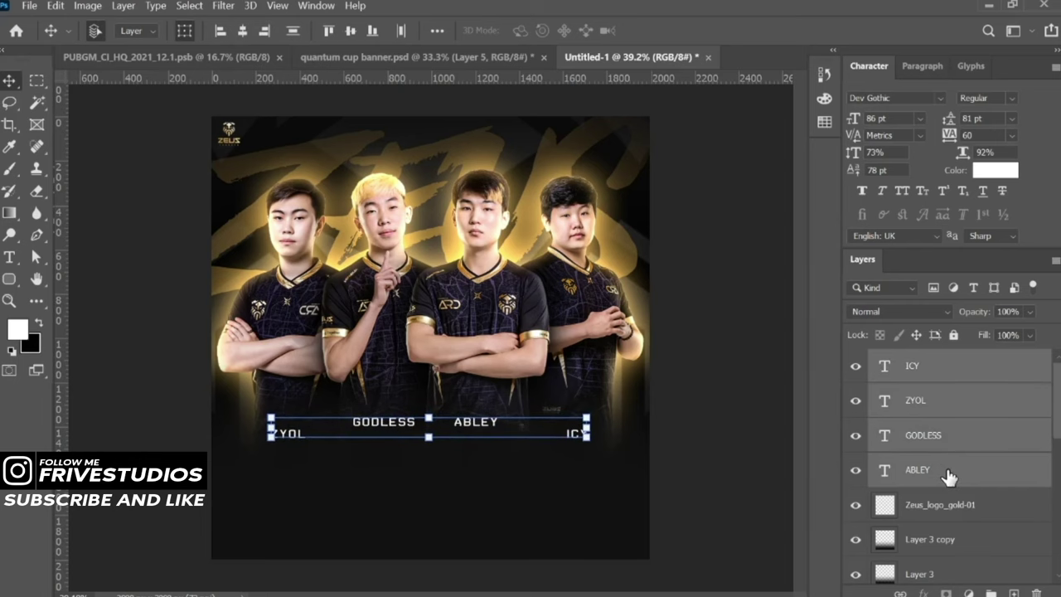
left_click(611, 466)
scroll(531, 466, "down", 1)
scroll(446, 465, "up", 1)
double_click(885, 365)
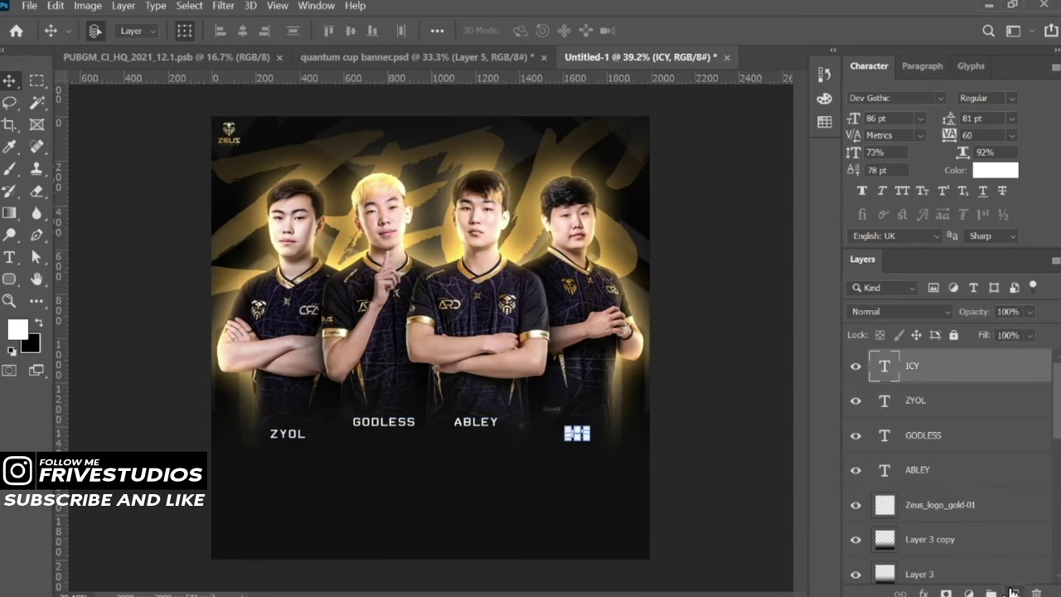
Add an empty Layer 5 and group the four name labels into a locked Group 3
left_click(1014, 592)
left_click(937, 404)
left_click(953, 504, "shift")
key("ctrl+g")
scroll(518, 498, "up", 2)
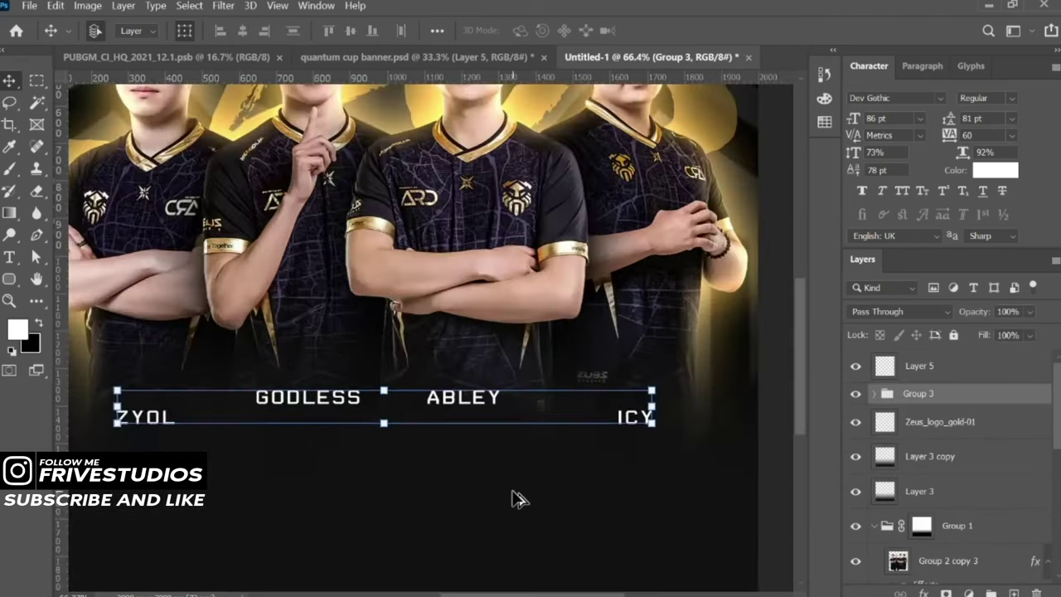
scroll(518, 498, "down", 2)
left_click(952, 375)
left_click(944, 396)
key("ctrl+slash")
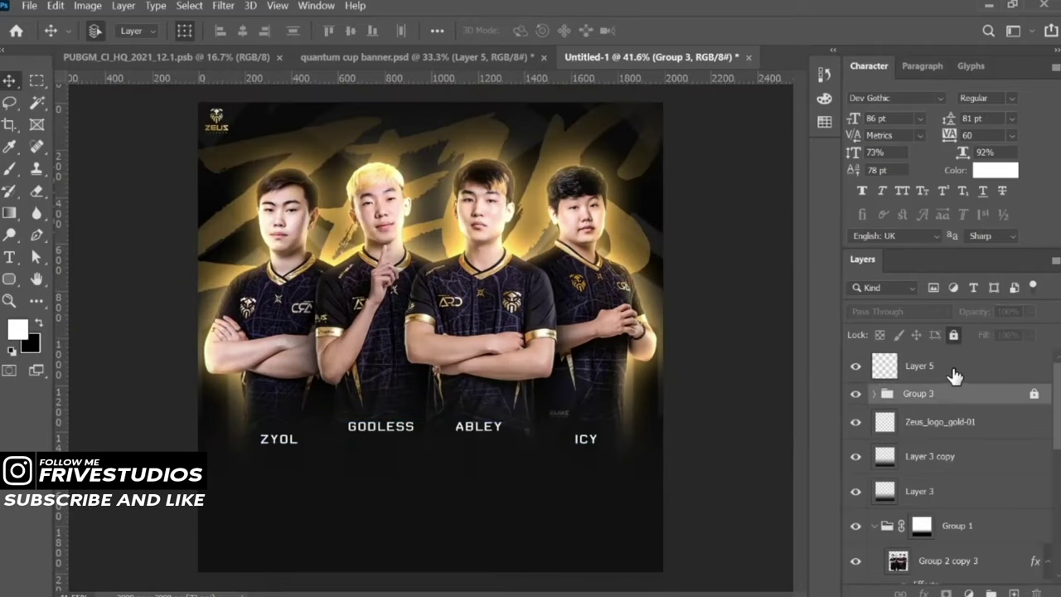
left_click(952, 369)
key("t")
scroll(430, 448, "up", 1)
Type ZEUS ESPORTS below the player names, then enlarge and centre it on the poster
left_click(430, 449)
type("ZEUS ESPORTS")
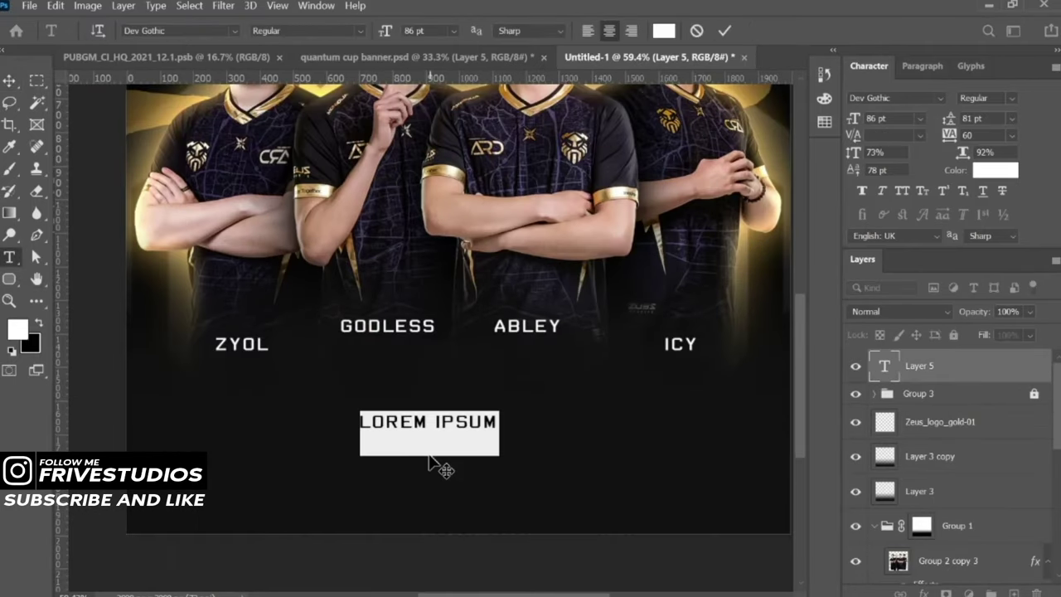
left_click(724, 30)
scroll(497, 422, "down", 1)
left_click_drag(853, 118, 941, 125)
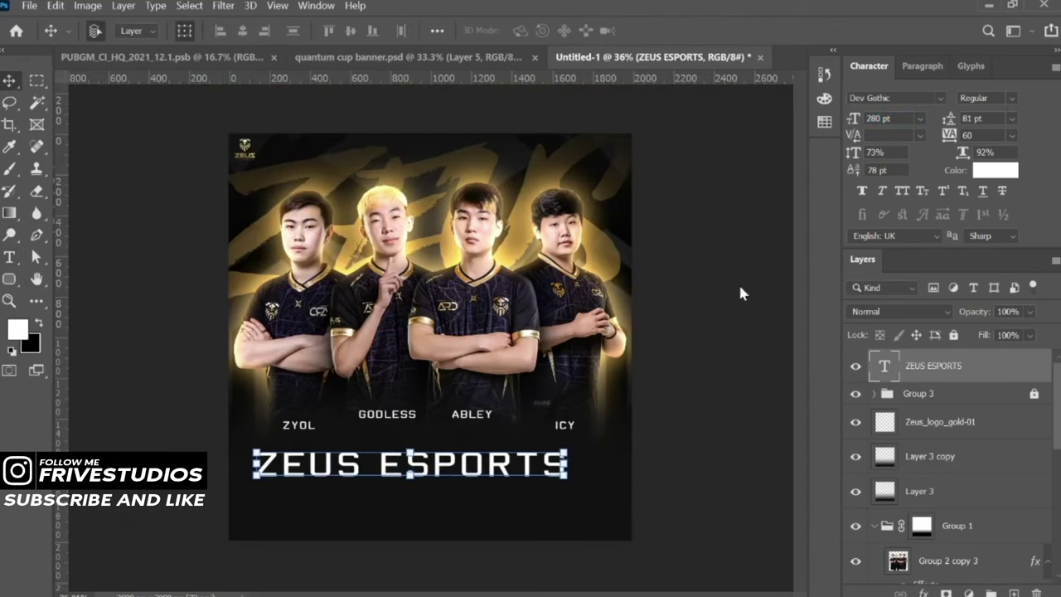
left_click_drag(454, 470, 472, 490)
Set the title to Tungsten Semibold at 323 pt and reposition it below the names
left_click(940, 98)
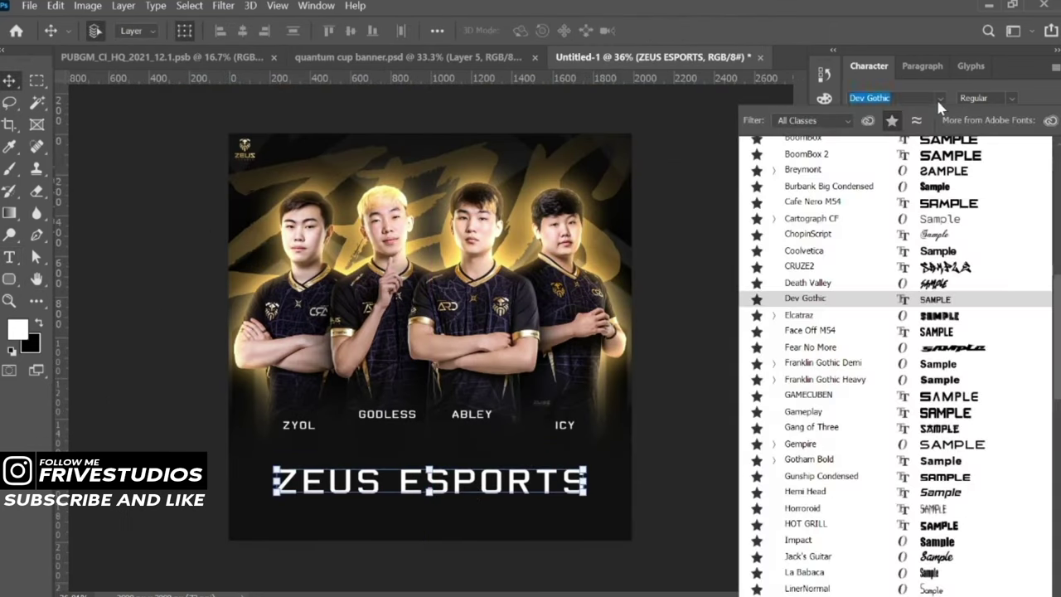
scroll(892, 242, "up", 5)
scroll(891, 242, "up", 5)
scroll(891, 242, "up", 5)
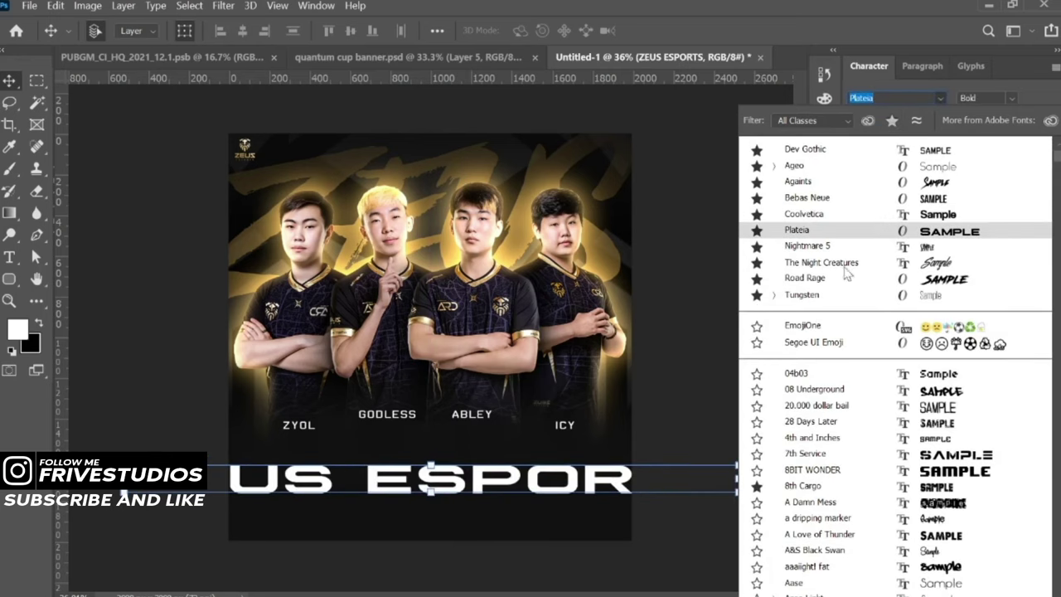
left_click(773, 295)
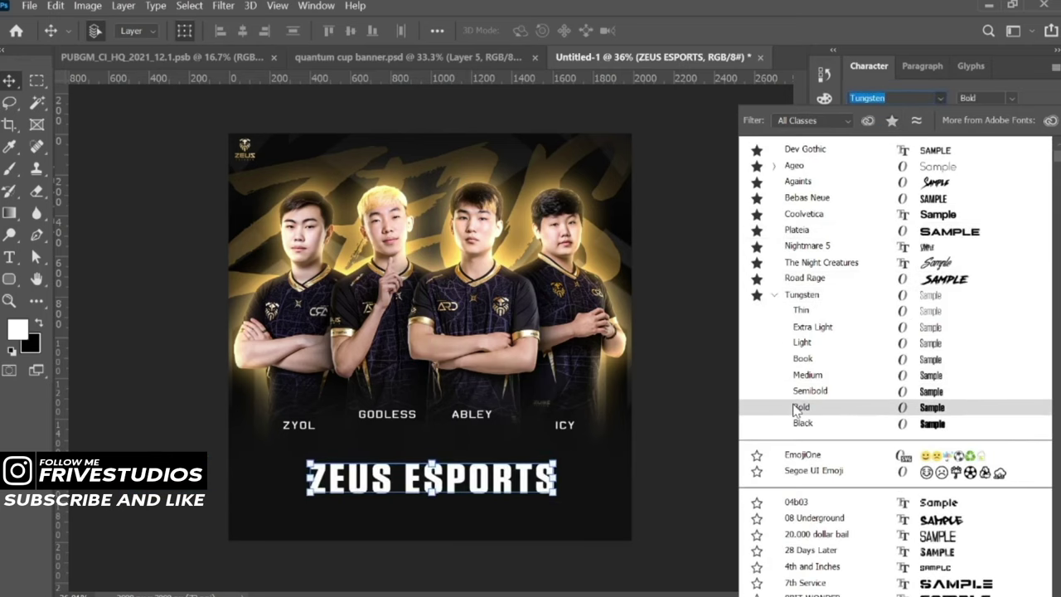
left_click(791, 397)
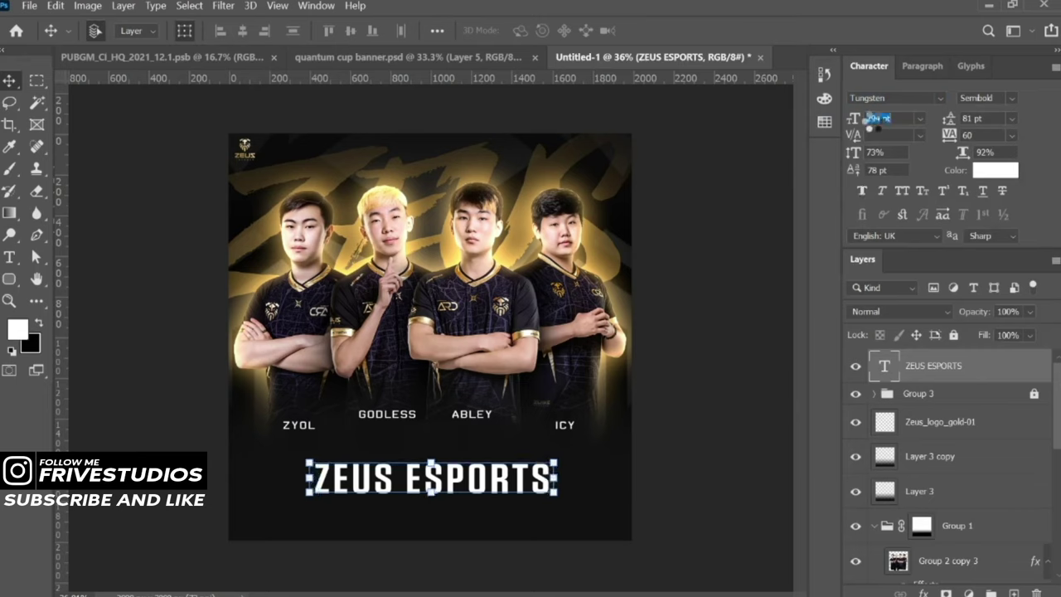
type("323")
key("Return")
left_click_drag(501, 482, 505, 492)
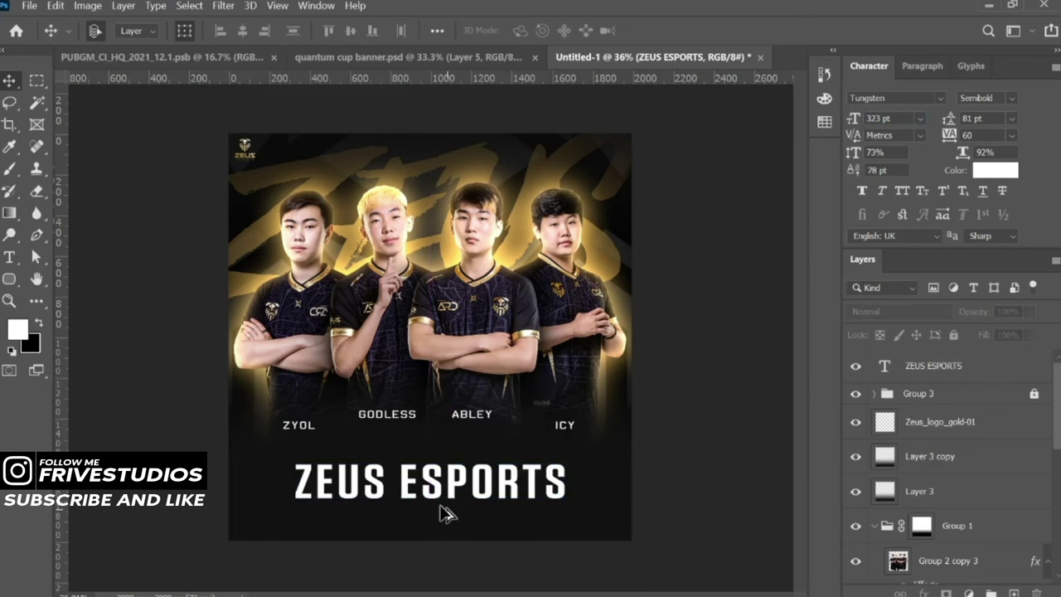
scroll(439, 502, "up", 3)
Duplicate the title downward and retype the copy as PUBGM ROSTER
scroll(443, 340, "up", 1)
left_click_drag(442, 339, 443, 407)
double_click(444, 402)
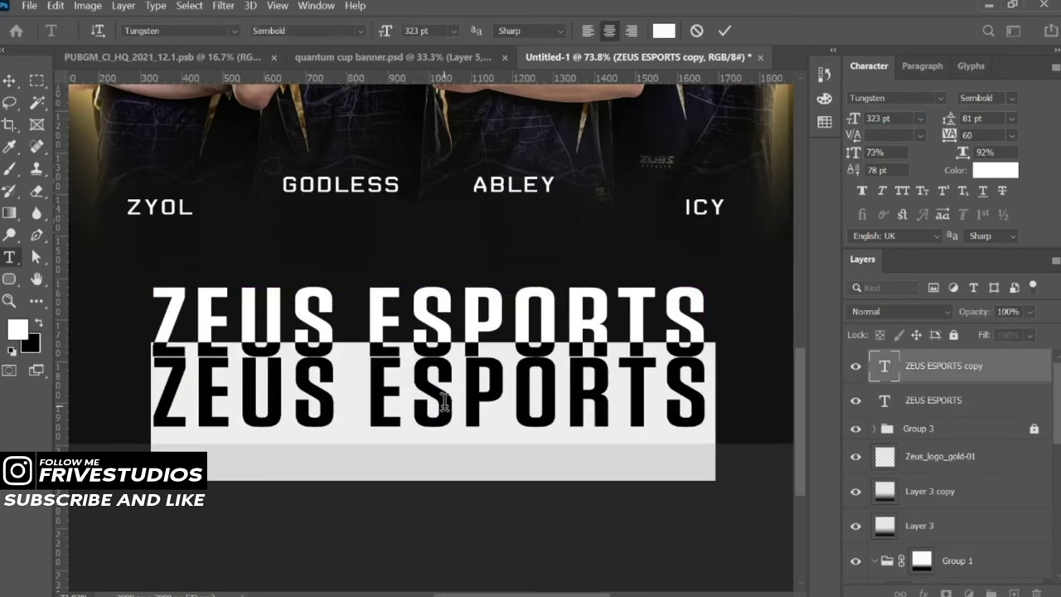
type("PUBGM RO")
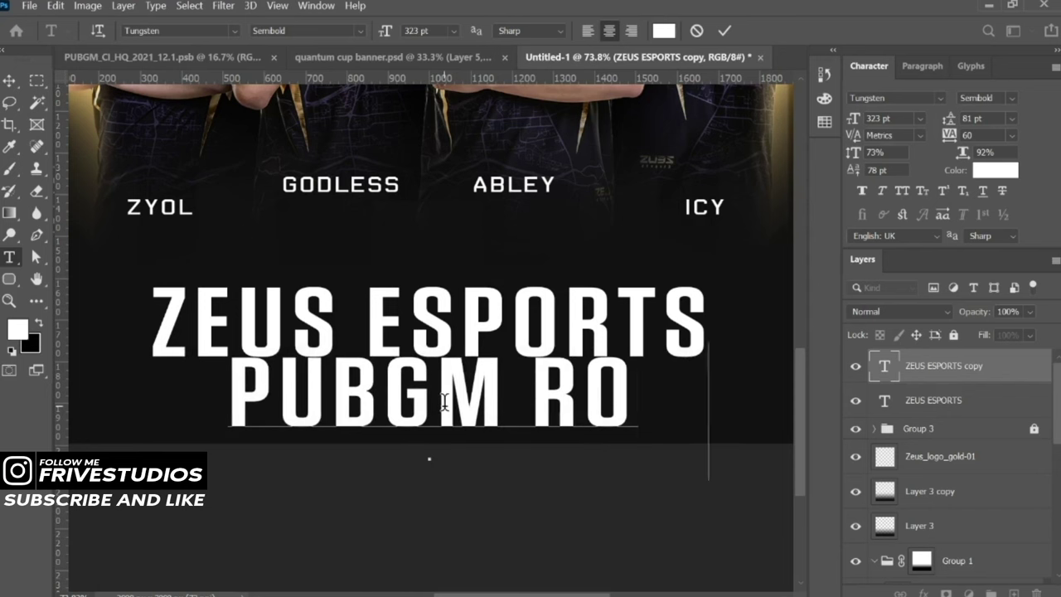
type("STER")
left_click(724, 31)
Set PUBGM ROSTER to Ageo Heavy at 100 pt and move it under the title
left_click(941, 97)
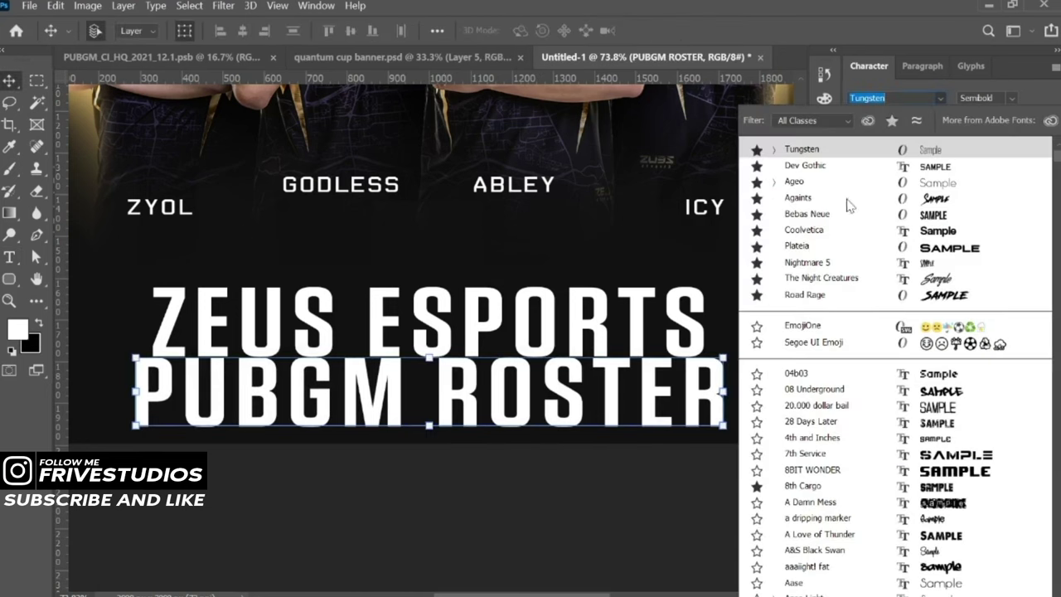
left_click(774, 181)
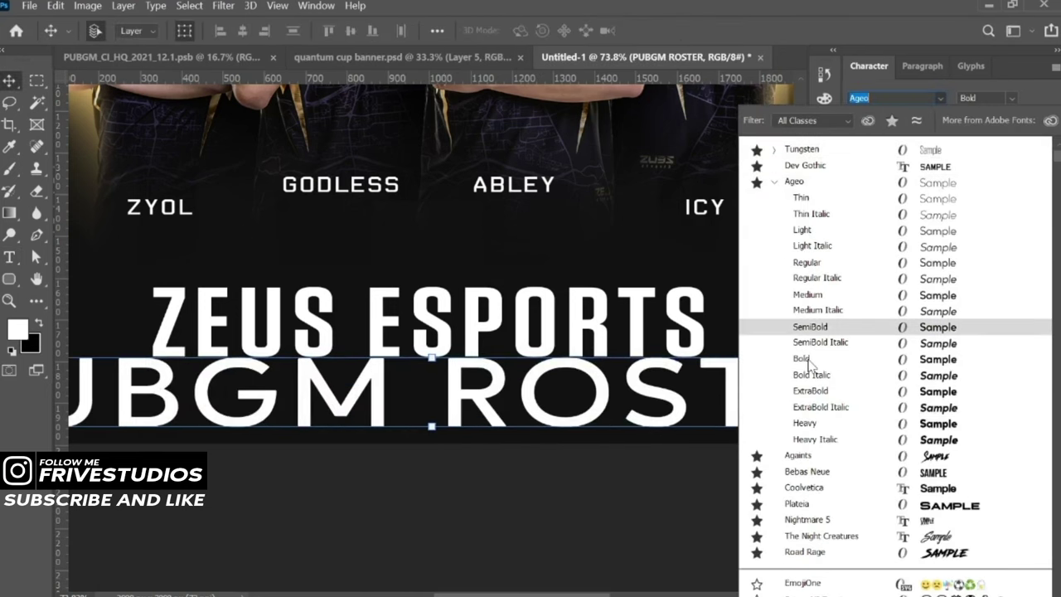
left_click(804, 423)
left_click_drag(854, 123, 668, 148)
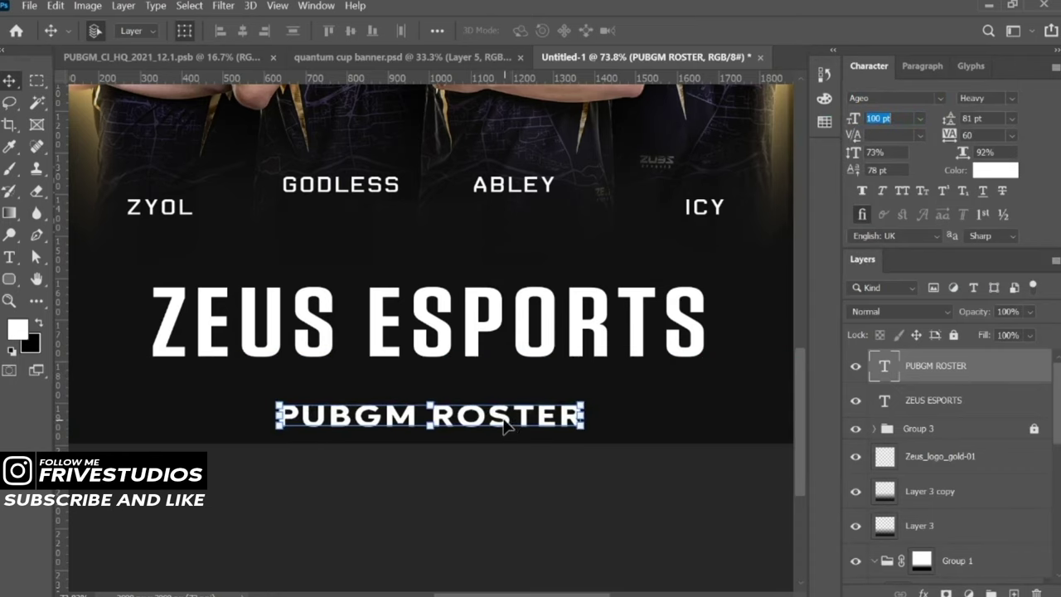
left_click_drag(507, 425, 507, 392)
Add a new empty Layer 5 above the ZEUS ESPORTS title layer
left_click(987, 404)
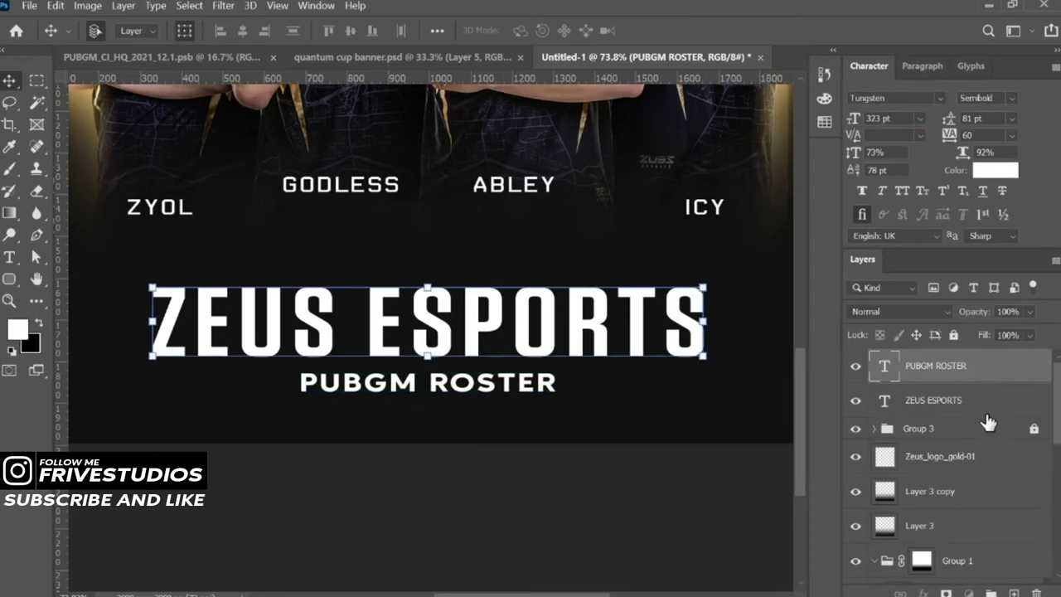
key("ctrl+shift+alt+n")
scroll(464, 427, "up", 5, "alt")
key("m")
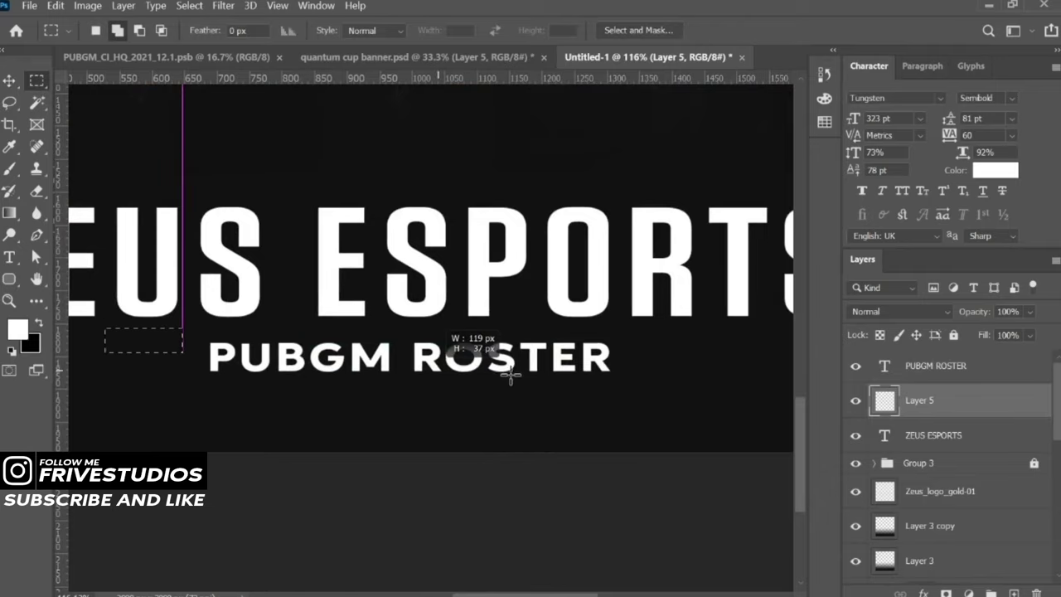
Marquee a rectangle around PUBGM ROSTER and choose the gold gradient preset
left_click_drag(713, 368, 108, 331)
scroll(450, 395, "down", 5, "alt")
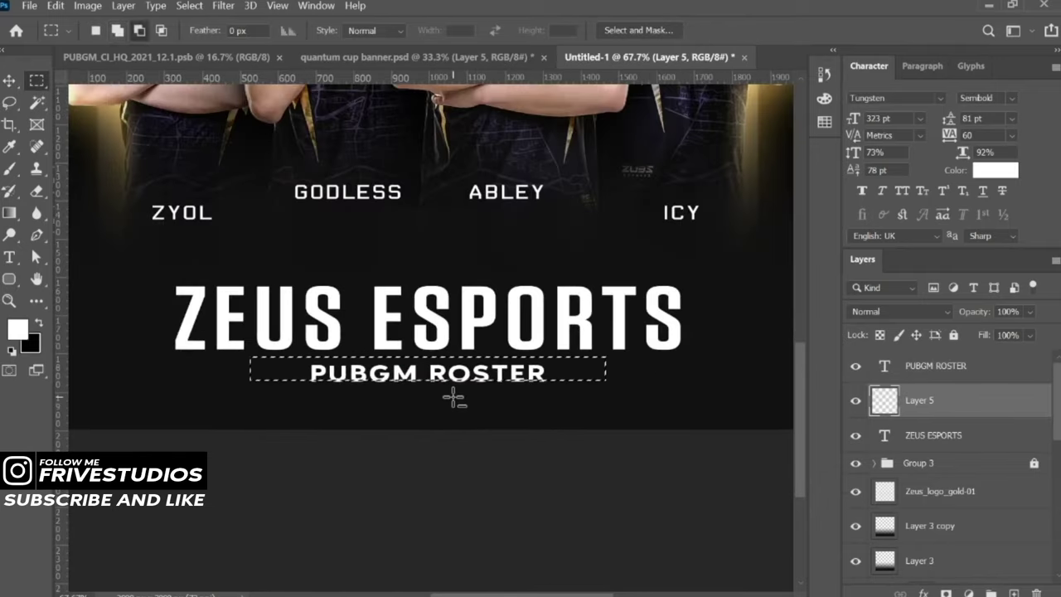
scroll(451, 391, "down", 3, "alt")
scroll(450, 391, "down", 2, "alt")
scroll(435, 451, "down", 2, "alt")
scroll(436, 452, "up", 3, "alt")
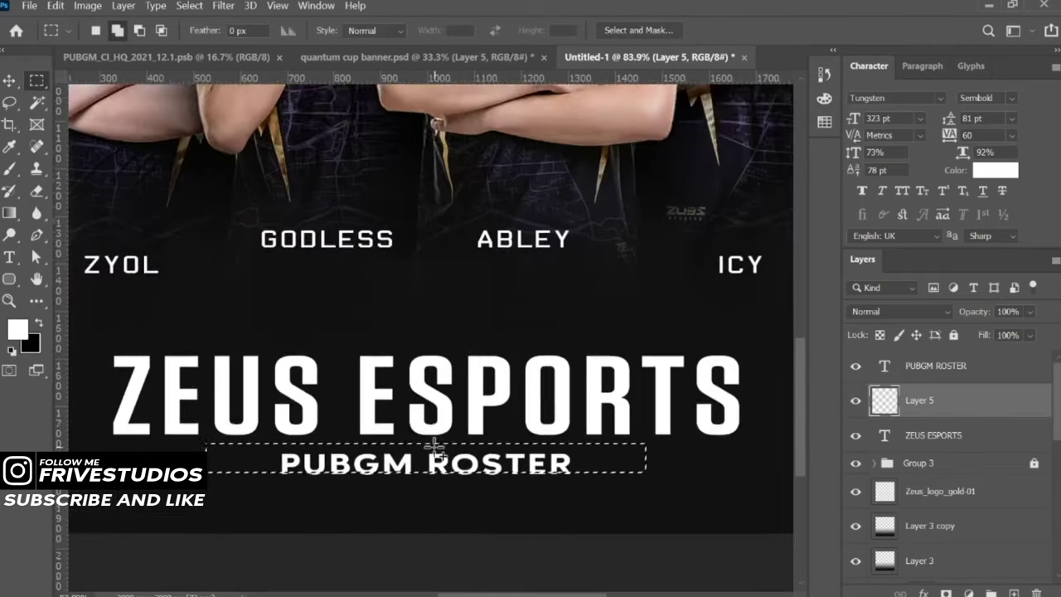
key("g")
left_click(152, 31)
left_click(281, 388)
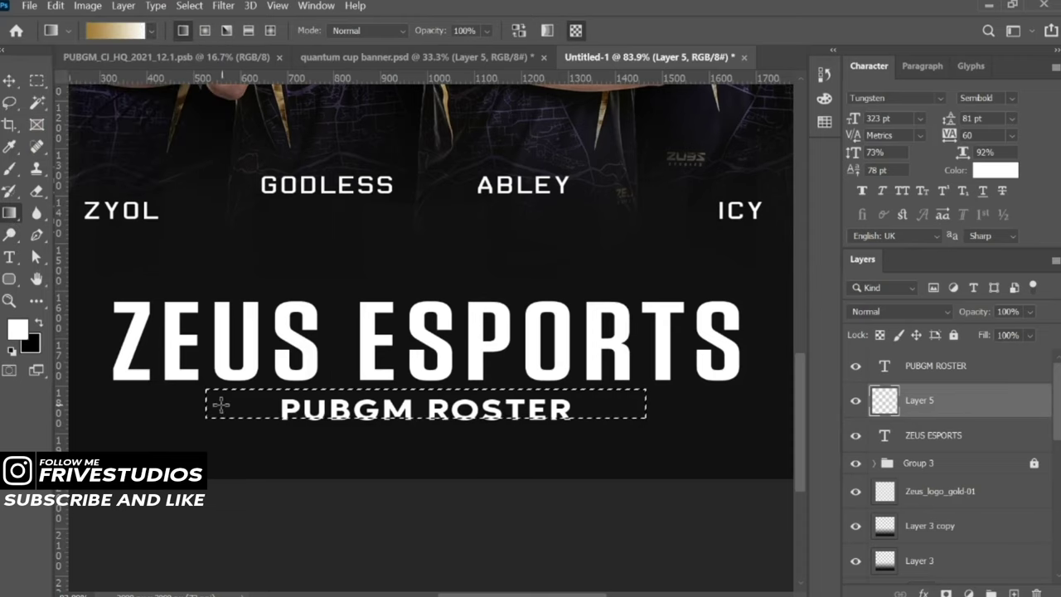
Fill the selection with the gold gradient and fit the bar under PUBGM ROSTER
left_click_drag(693, 416, 693, 416)
key("ctrl+z")
left_click_drag(497, 404, 438, 407)
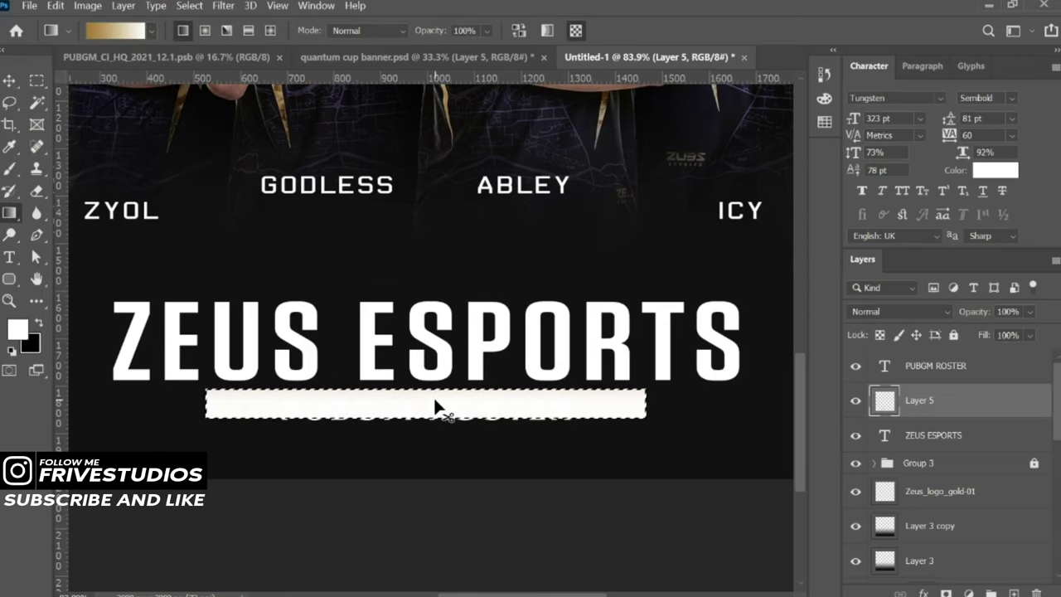
key("ctrl+z")
left_click_drag(454, 497, 449, 483)
key("ctrl+t")
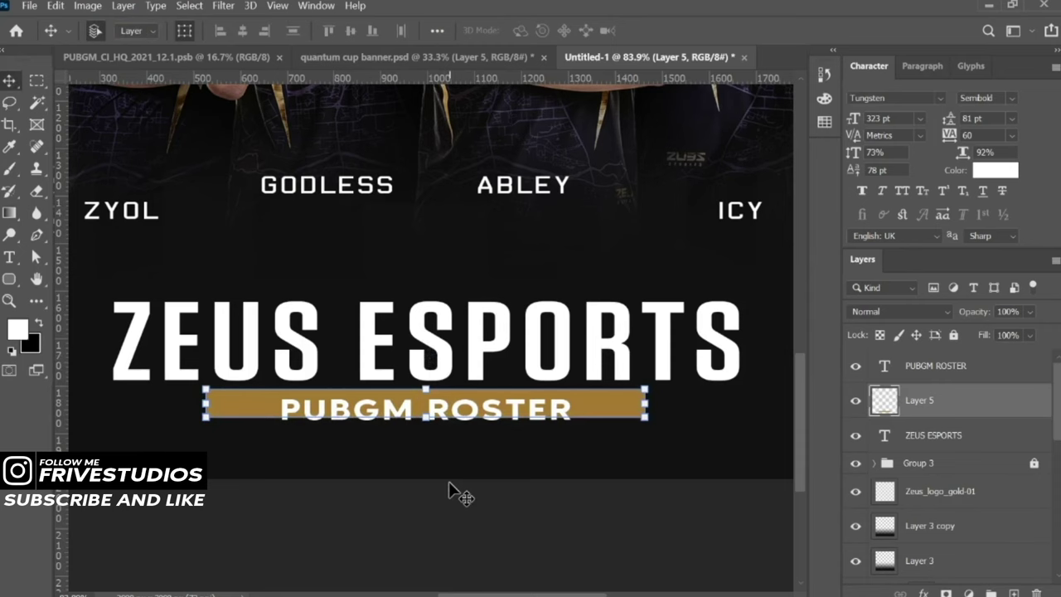
left_click_drag(471, 413, 475, 421)
key("Return")
Group the ZEUS ESPORTS title and gold bar layers into Group 4
scroll(627, 530, "down", 3)
scroll(421, 523, "down", 2)
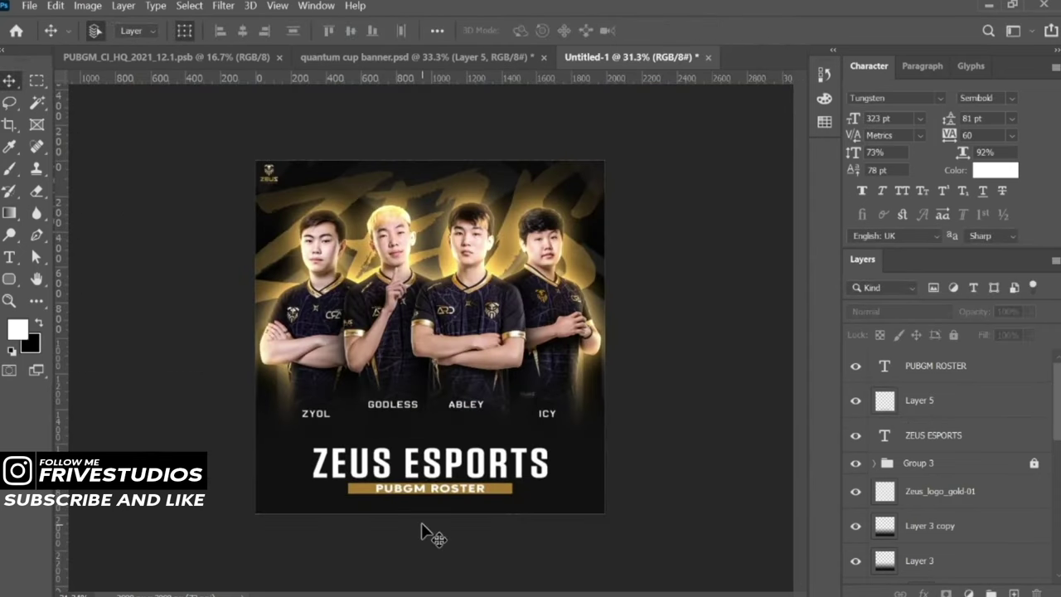
scroll(421, 523, "up", 2)
scroll(422, 535, "down", 2)
scroll(421, 535, "up", 1)
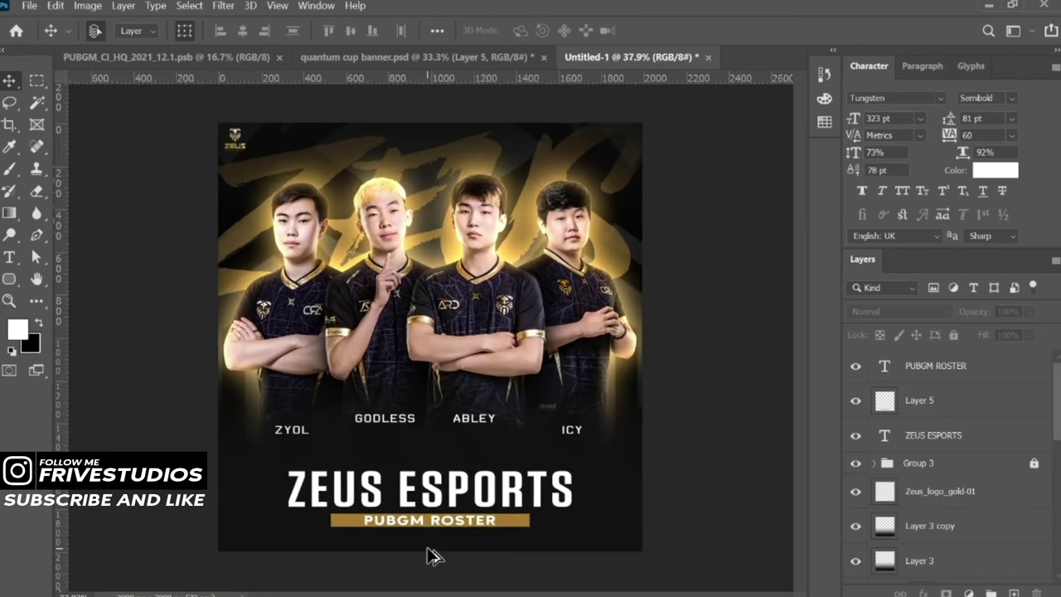
left_click(966, 445, "shift")
key("ctrl+g")
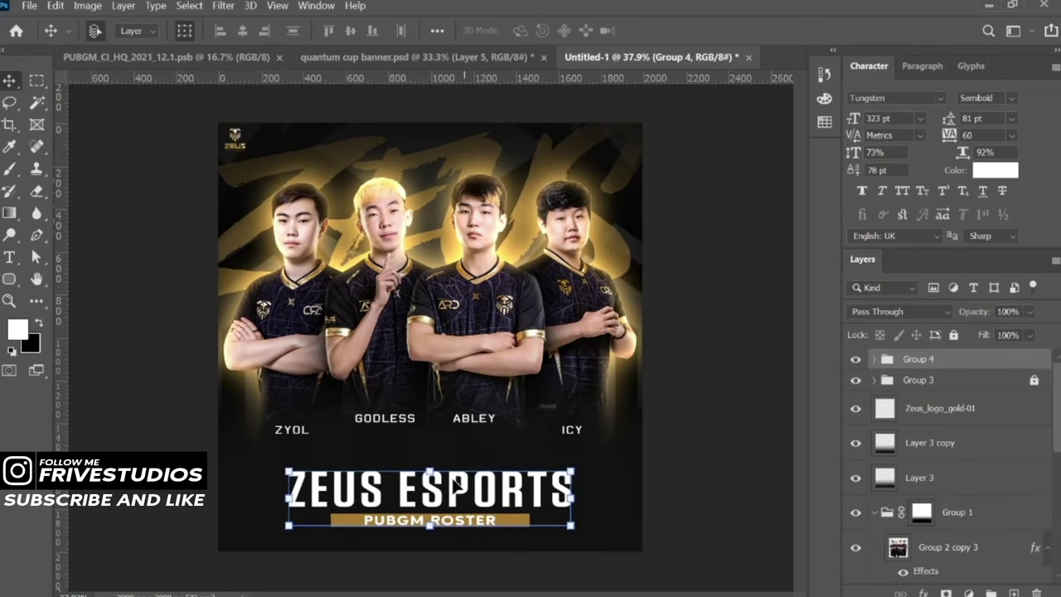
Scale the title group to about 112% and move it slightly upward
key("ctrl+t")
left_click_drag(430, 470, 430, 457)
left_click_drag(518, 526, 519, 517)
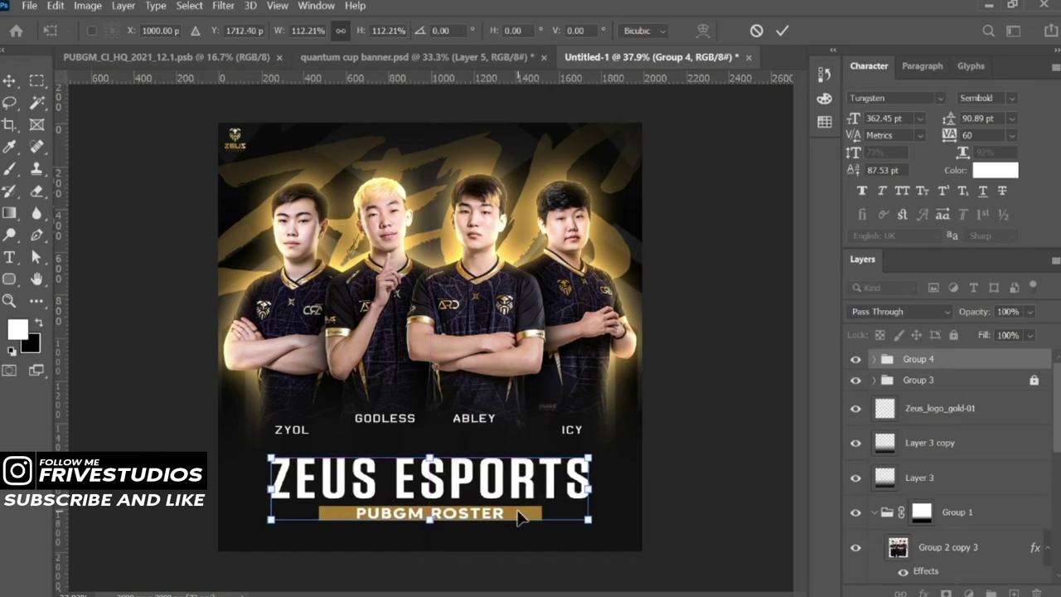
key("Return")
left_click(651, 473)
Add a new empty Layer 6 above Group 4
scroll(414, 466, "up", 1)
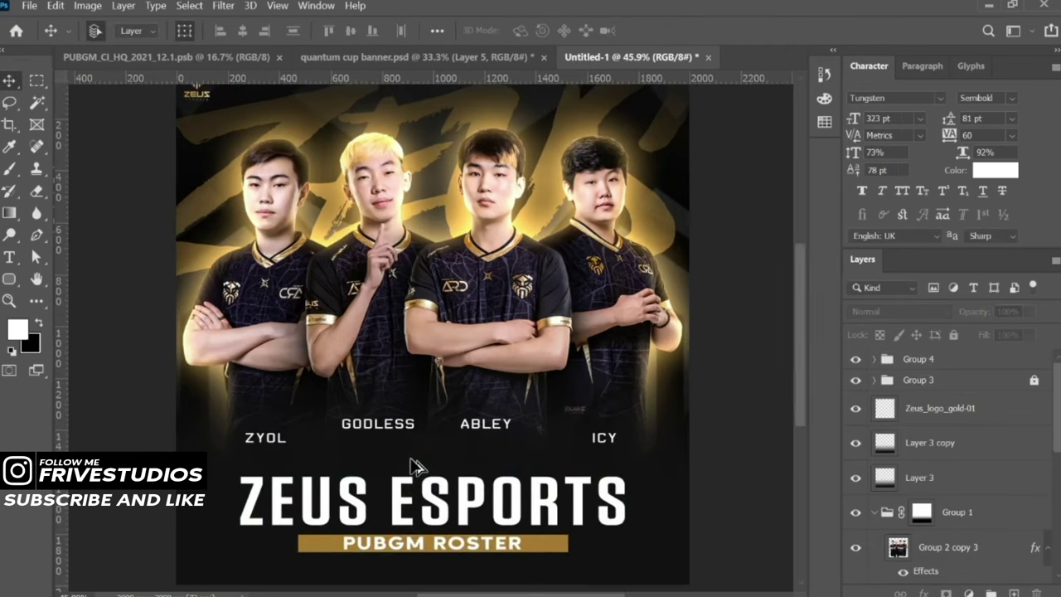
left_click(945, 359)
left_click(1013, 593)
Fill a thin strip along the poster's bottom edge with the gold gradient
scroll(505, 427, "up", 1)
scroll(505, 426, "down", 4)
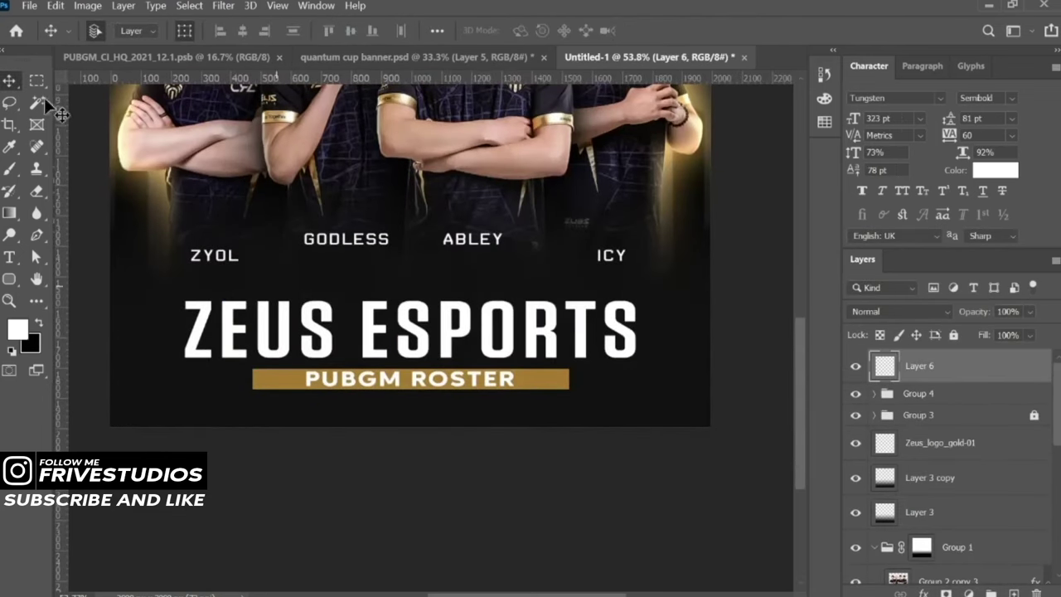
left_click(36, 80)
left_click_drag(110, 428, 762, 415)
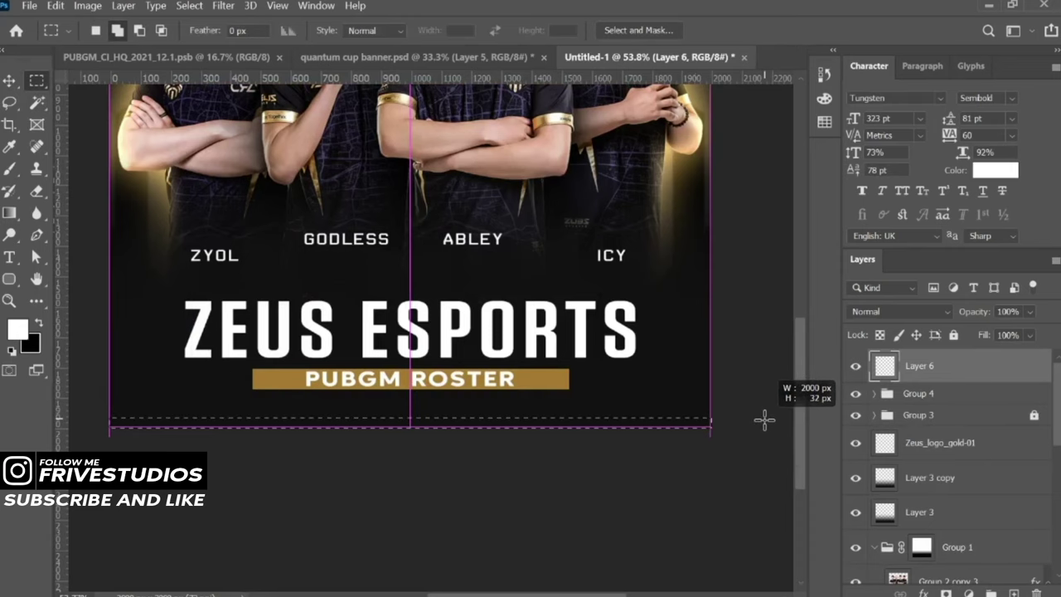
key("g")
left_click_drag(469, 467, 475, 493)
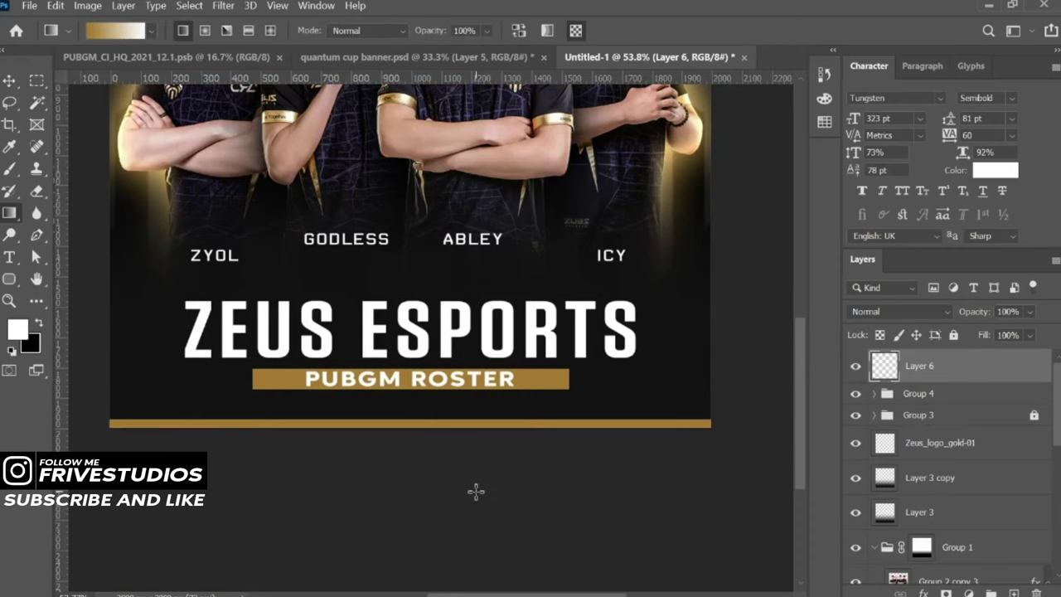
key("ctrl+0")
key("v")
key("ctrl+d")
Add a new empty Layer 7 above the bottom strip layer
left_click(972, 398)
left_click(968, 379)
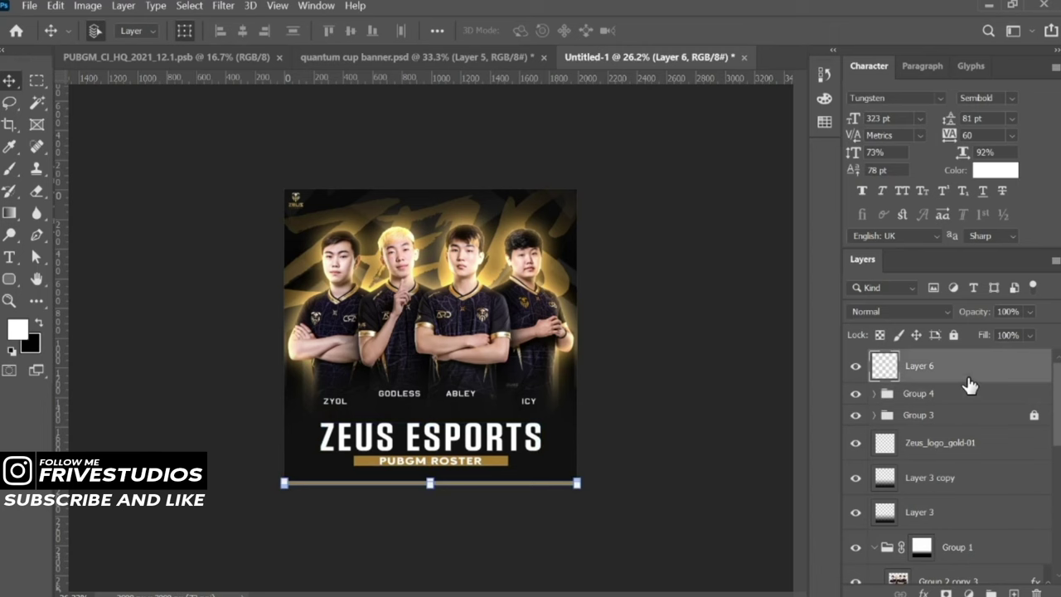
scroll(464, 464, "up", 3)
scroll(469, 435, "up", 2)
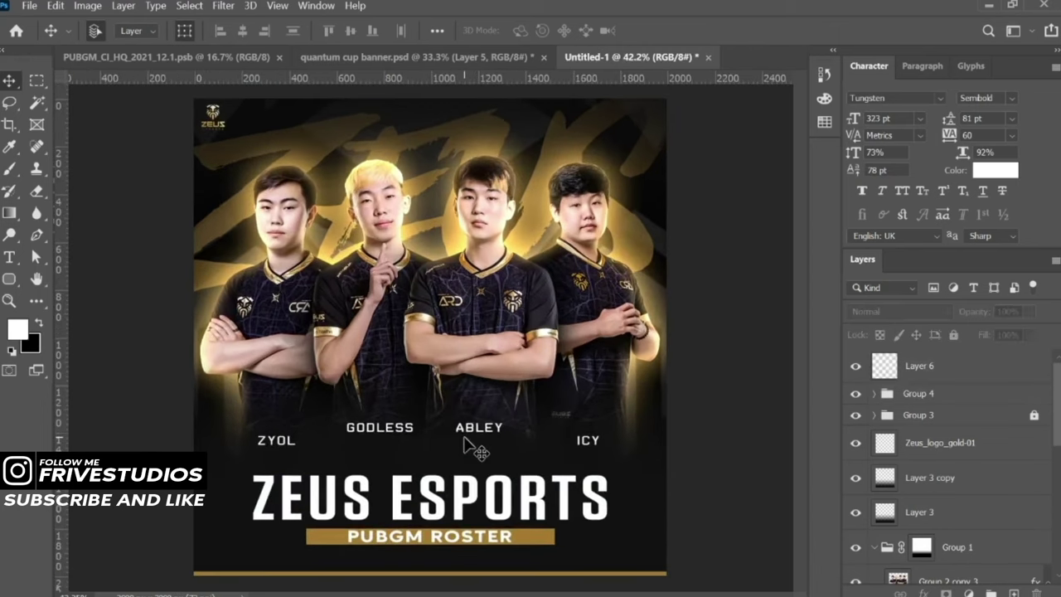
left_click(1013, 593)
scroll(610, 423, "up", 5)
scroll(572, 373, "down", 4)
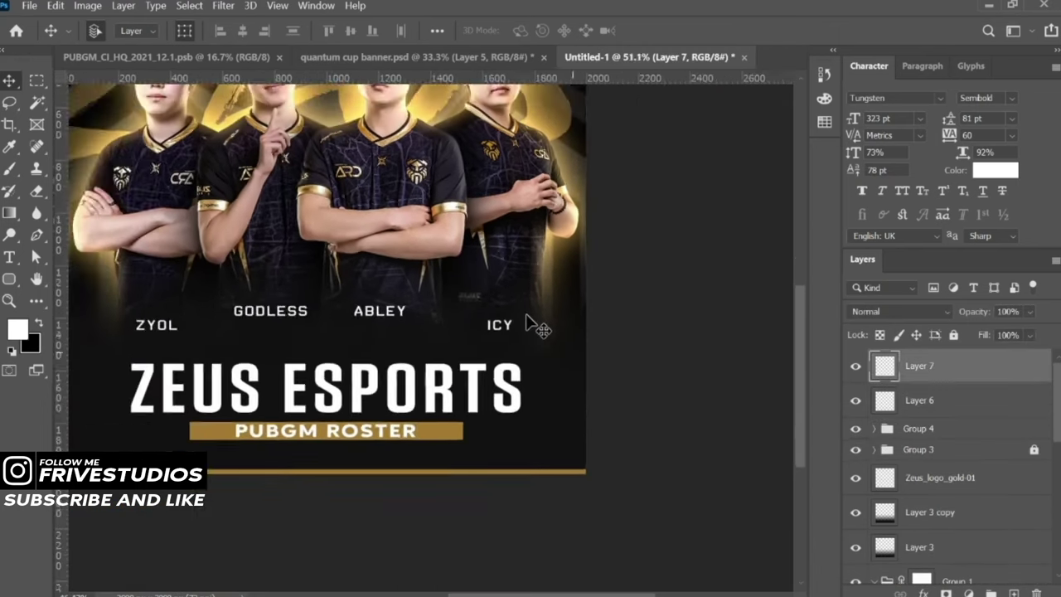
scroll(537, 326, "down", 1)
scroll(580, 406, "up", 2)
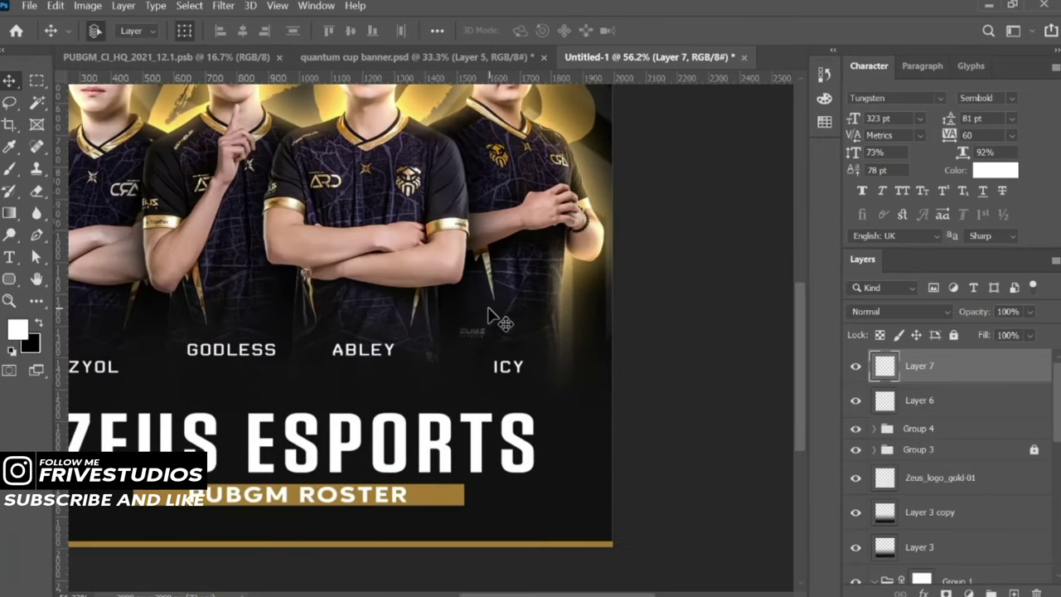
scroll(514, 348, "up", 1)
scroll(464, 310, "up", 1)
Marquee a thin vertical line near the right edge, fill it white, and duplicate it
left_click(37, 80)
scroll(602, 414, "up", 2)
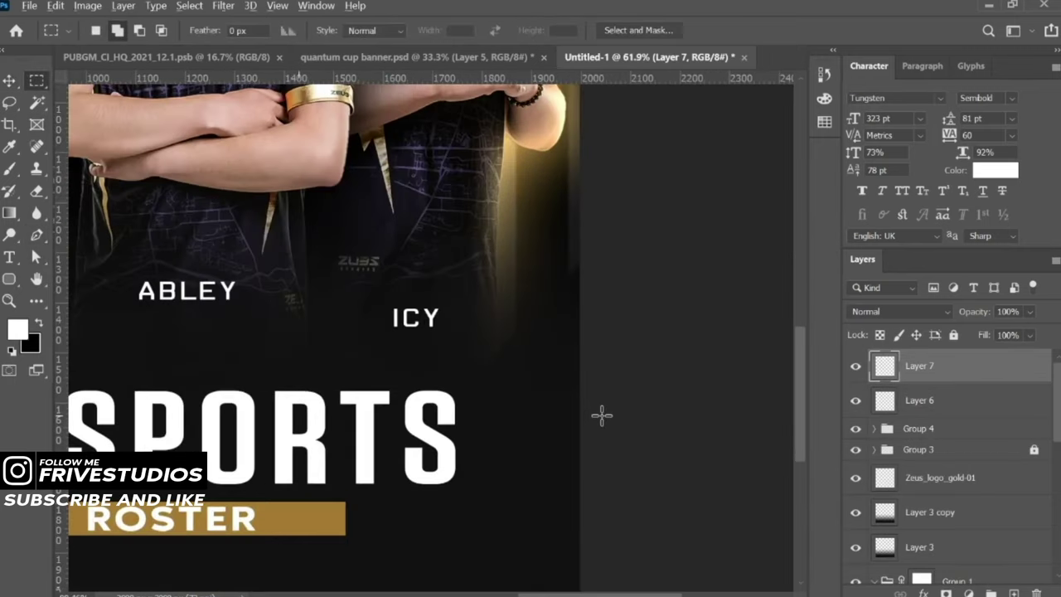
scroll(587, 309, "up", 2)
scroll(586, 191, "up", 3)
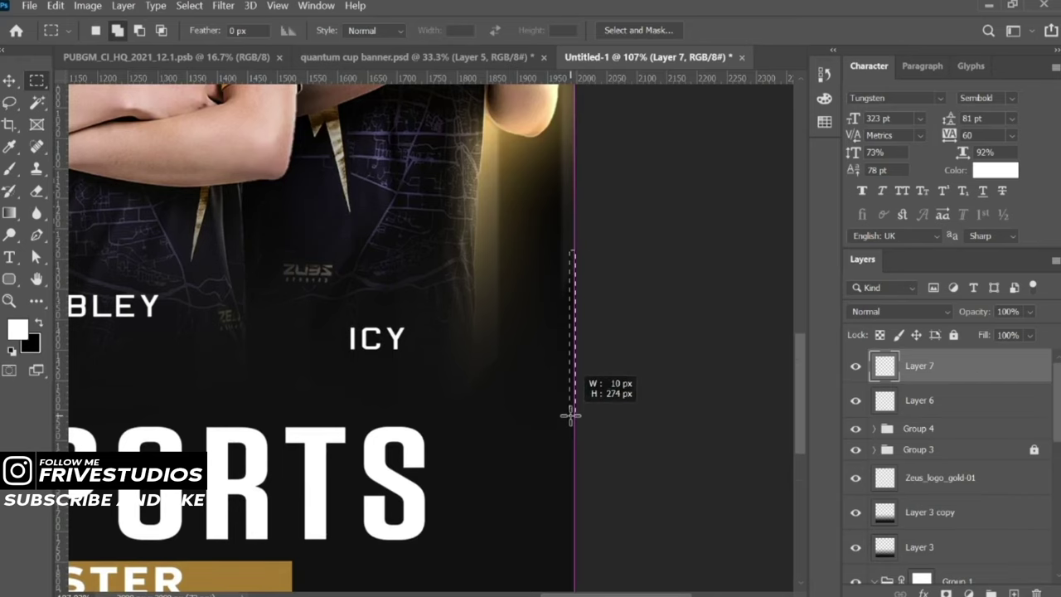
left_click_drag(570, 413, 572, 413)
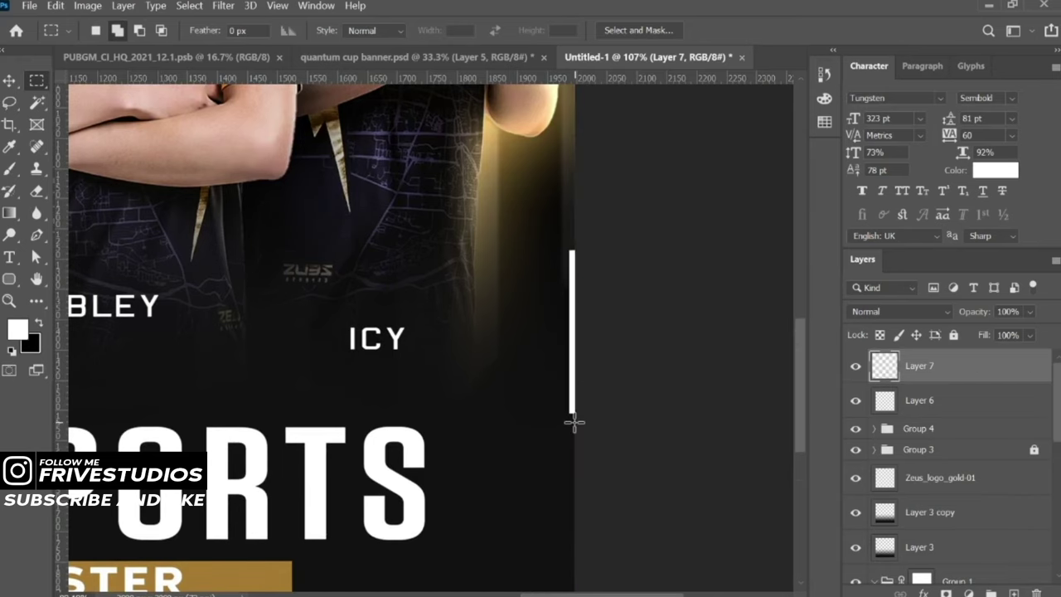
key("ctrl+0")
key("ctrl+j")
Move the copied white line to just left of the Z in ZEUS
key("ctrl+t")
scroll(627, 437, "up", 3)
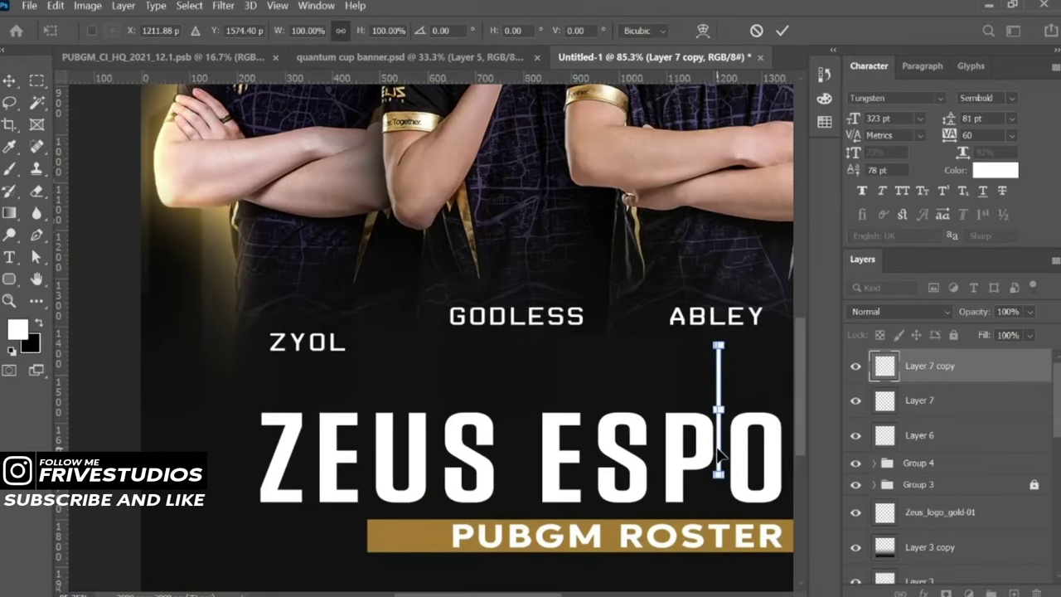
left_click_drag(330, 540, 284, 493)
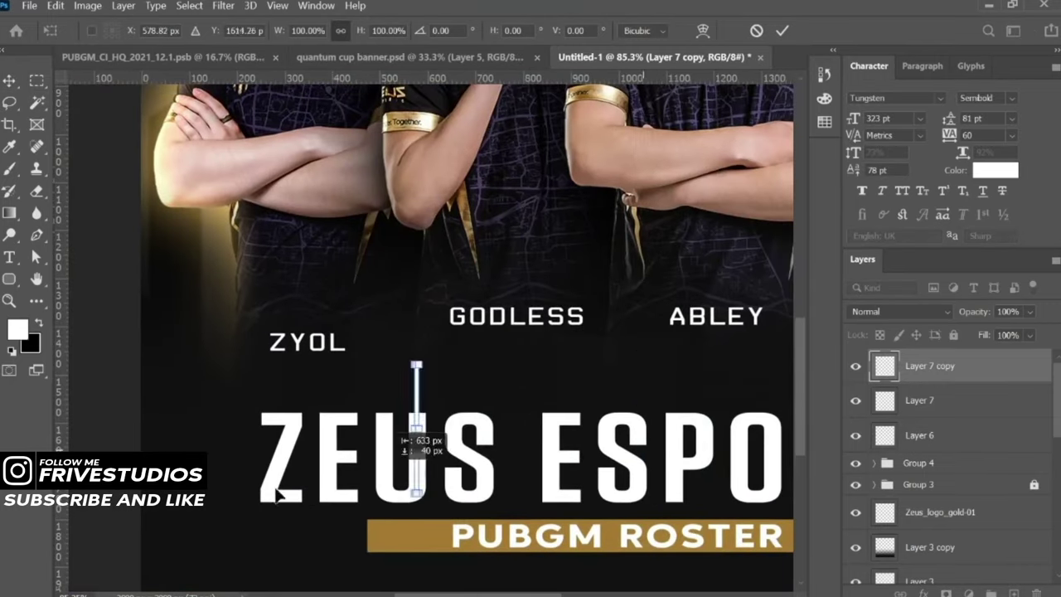
scroll(459, 430, "up", 2)
scroll(458, 430, "up", 2)
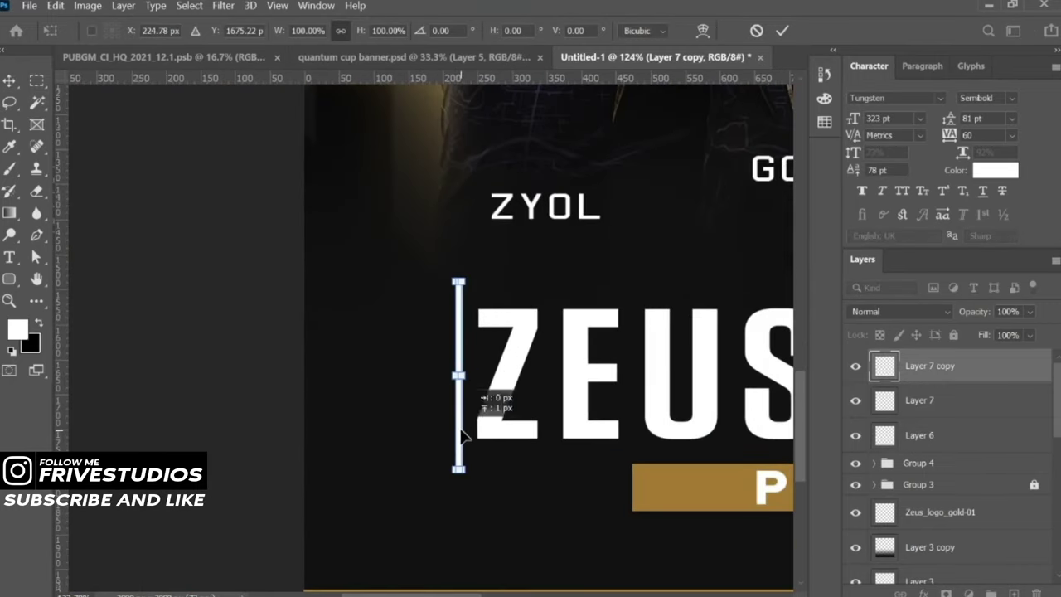
left_click_drag(463, 437, 315, 506)
scroll(314, 519, "down", 7)
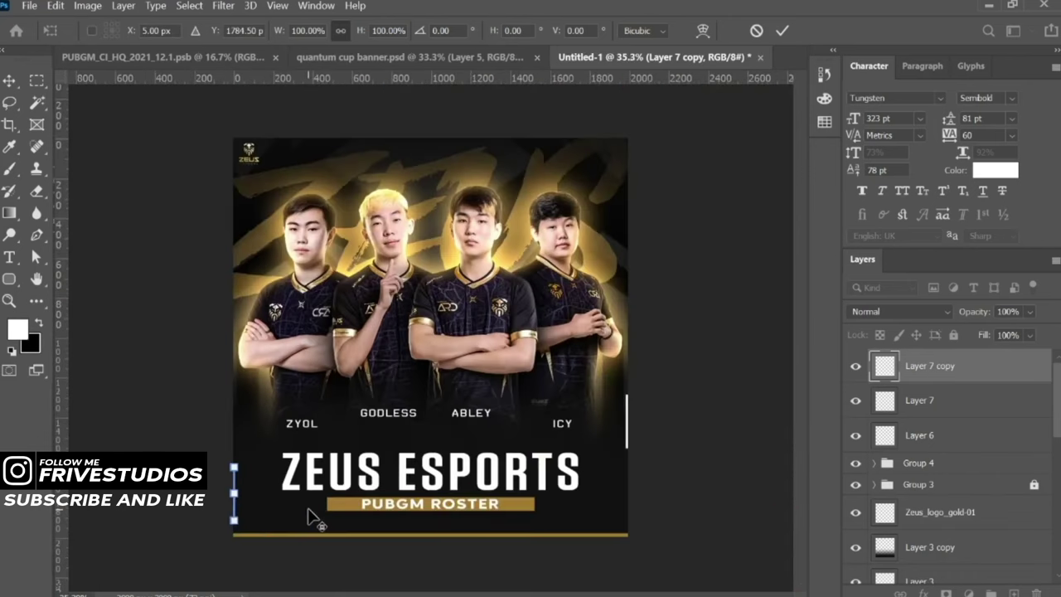
key("alt+space")
key("Escape")
key("Return")
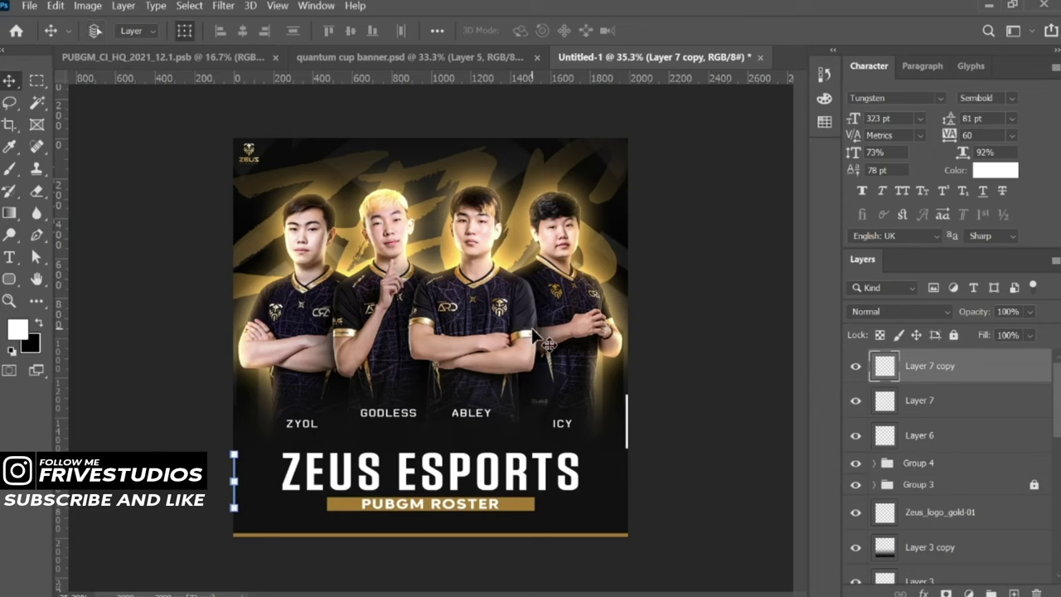
Fine-tune the left line's position closer to the Z
key("ctrl+t")
scroll(284, 509, "up", 3)
scroll(248, 473, "up", 3)
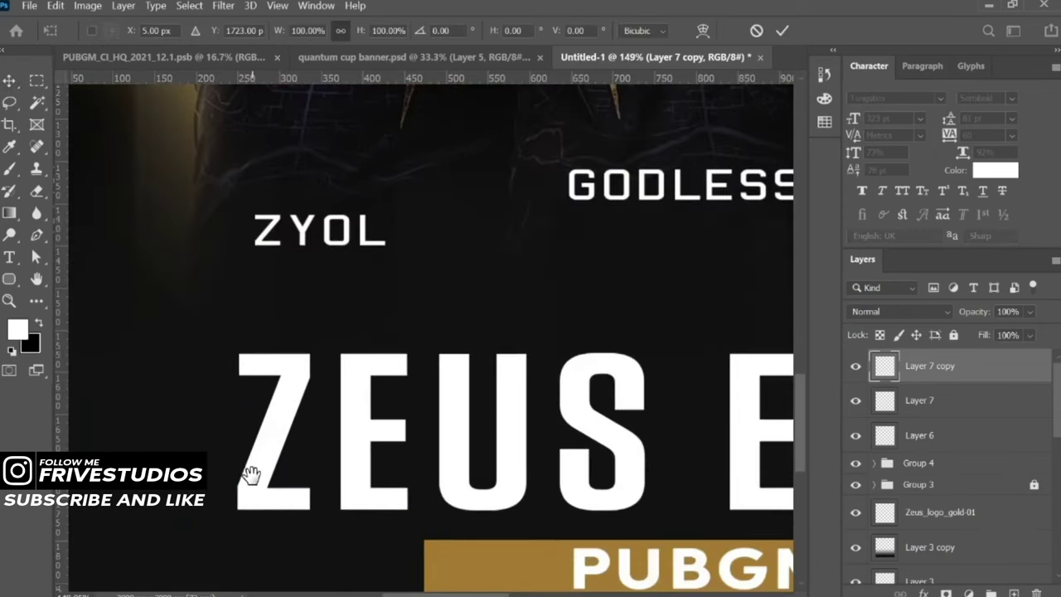
left_click_drag(249, 473, 554, 446)
scroll(456, 464, "up", 1)
left_click_drag(305, 486, 432, 442)
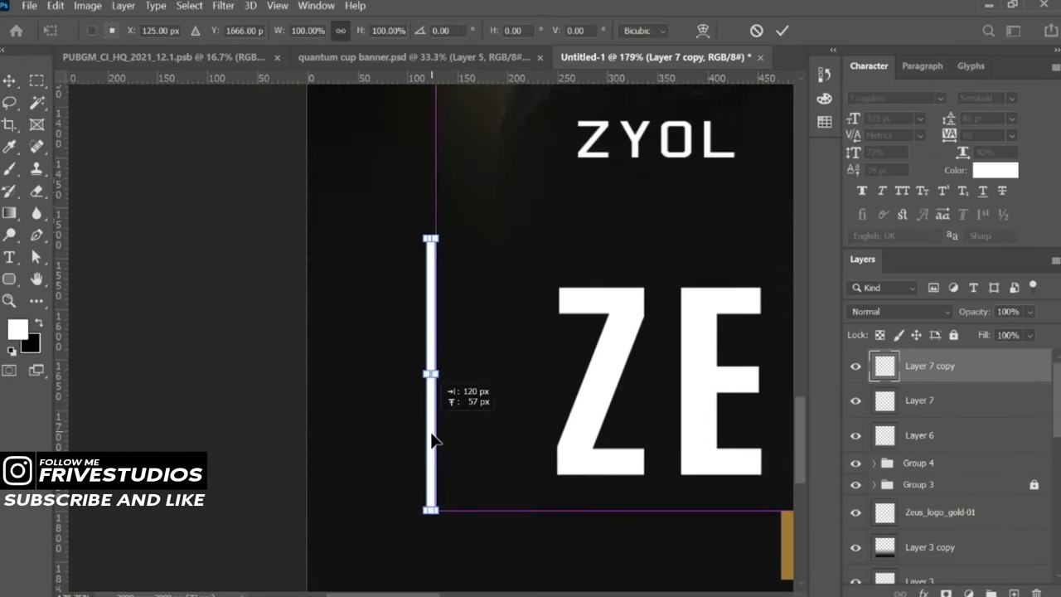
key("Return")
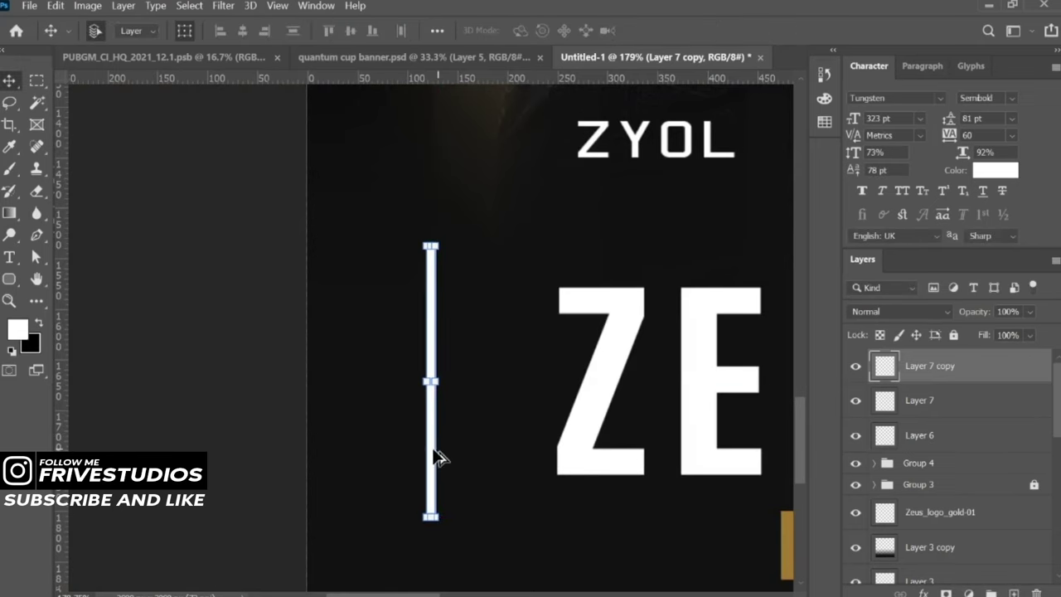
Duplicate the line and place the copy just right of the S in ESPORTS
left_click_drag(434, 457, 630, 450)
scroll(630, 450, "right", 5)
left_click_drag(257, 481, 617, 472)
mouse_move(617, 472)
left_mouse_down()
mouse_move(194, 472)
mouse_move(592, 469)
mouse_move(225, 487)
mouse_move(632, 507)
mouse_move(315, 492)
mouse_move(604, 503)
left_mouse_up()
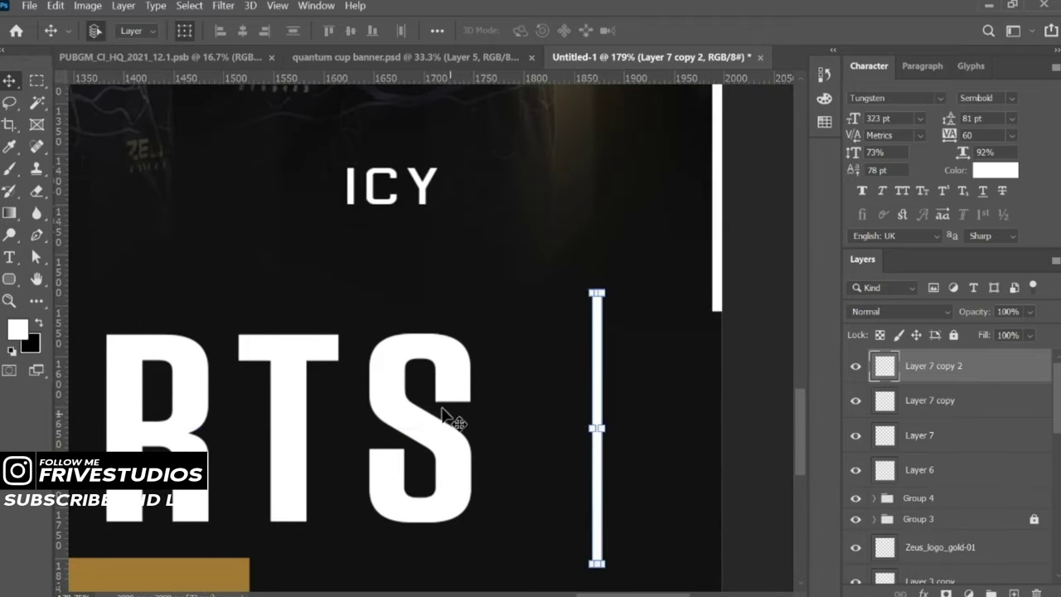
key("ctrl+0")
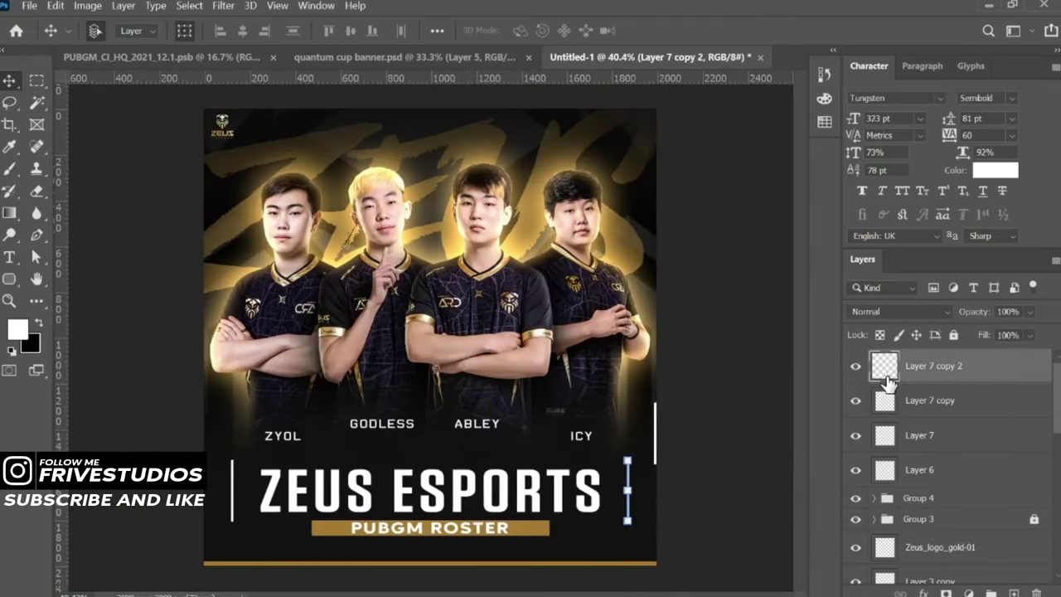
Set the foreground colour to gold a57b33, then delete and re-duplicate the title side-line layers
double_click(884, 366)
key("Return")
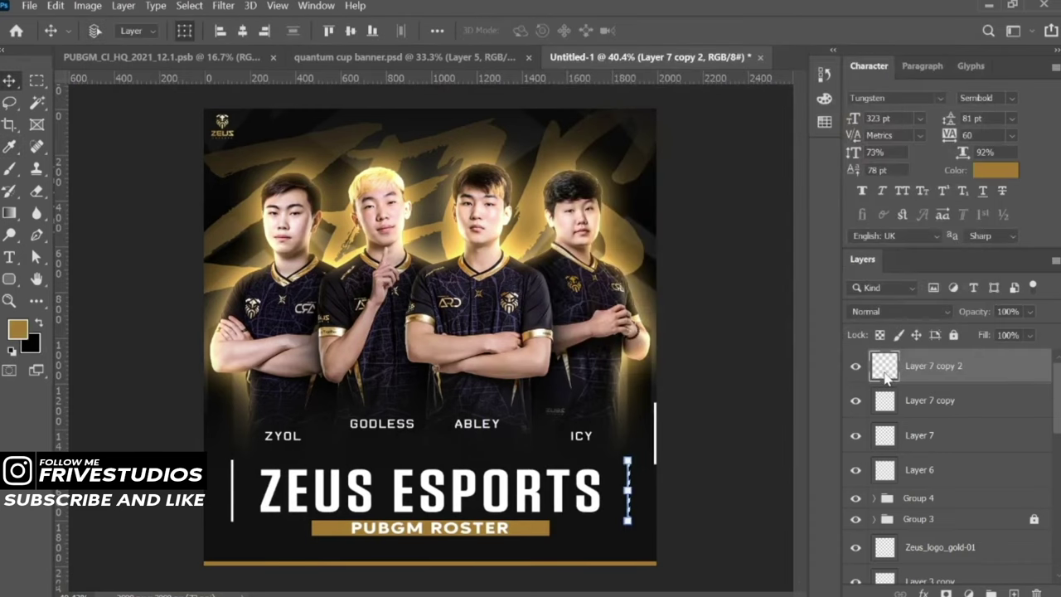
left_click(885, 406)
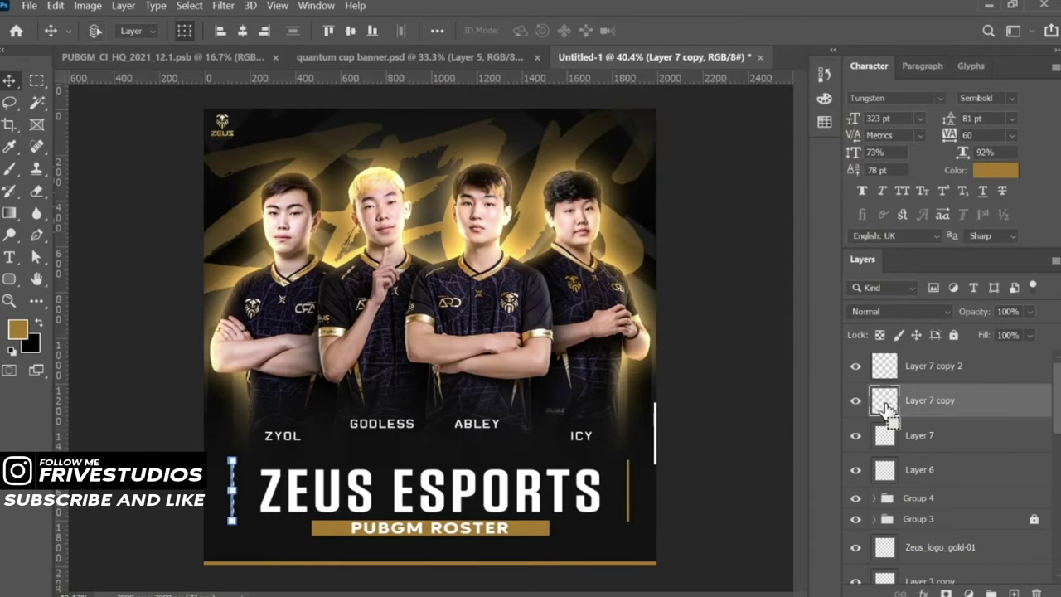
left_click(791, 423)
left_click(919, 446)
key("Delete")
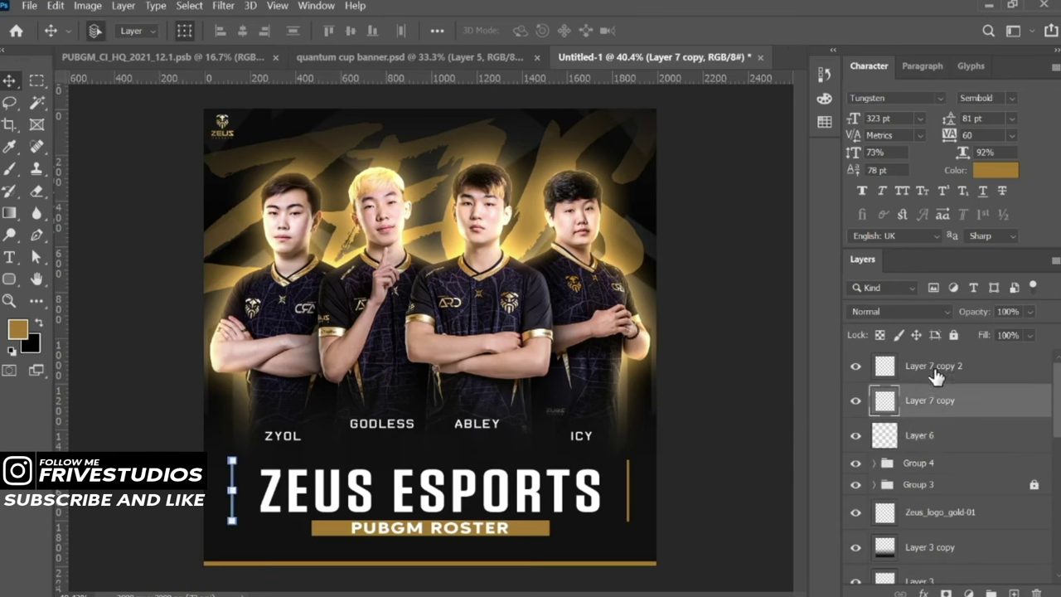
left_click(937, 369, "shift")
key("ctrl+j")
left_click(935, 374)
Motion-blur the bar copy and stretch both blurred bars to about 384% width
left_click(223, 5)
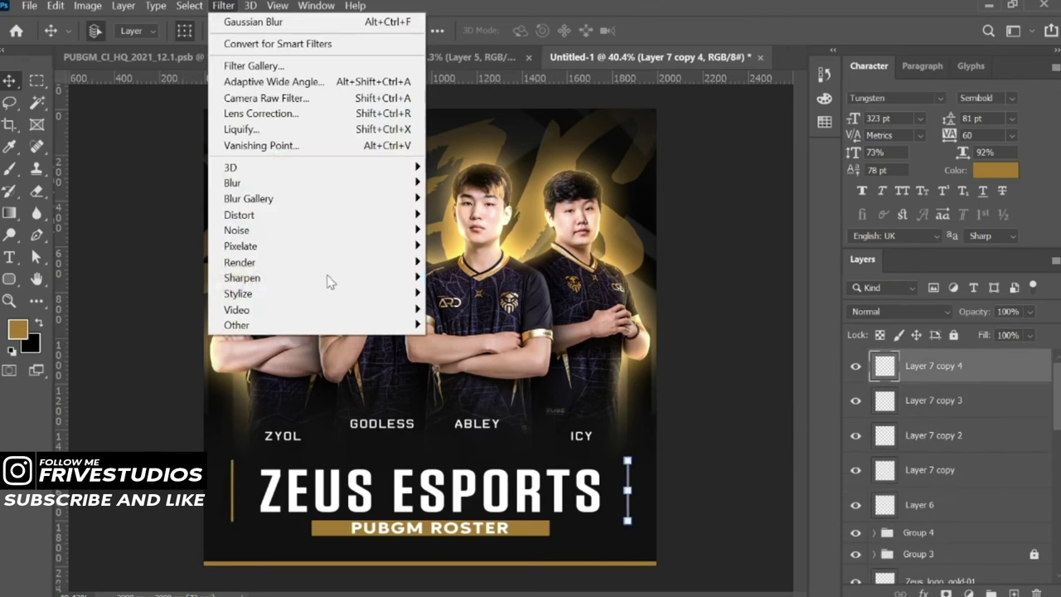
left_click(474, 282)
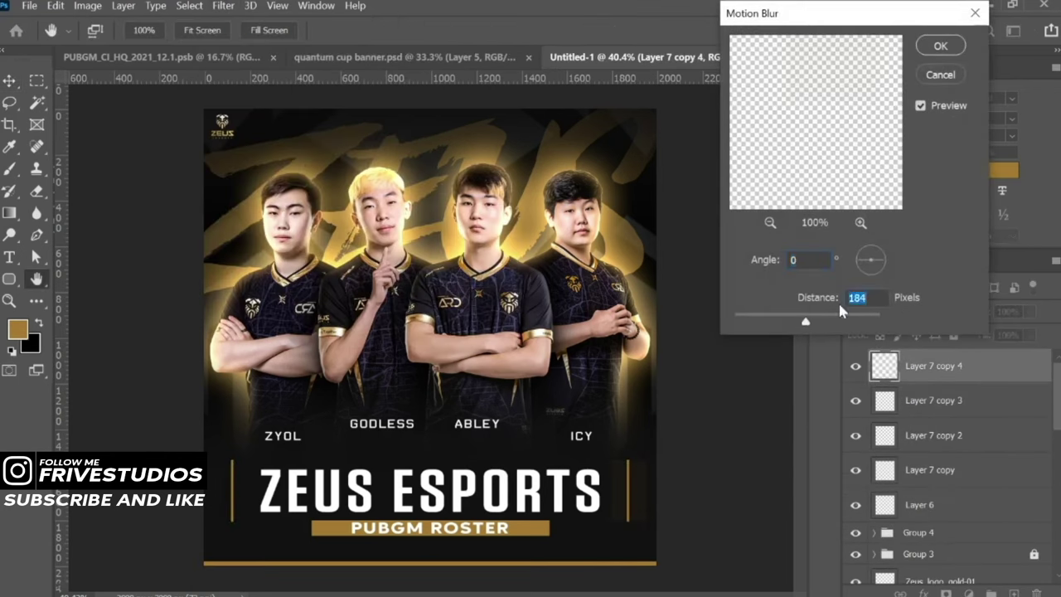
left_click_drag(834, 321, 812, 321)
left_click(940, 45)
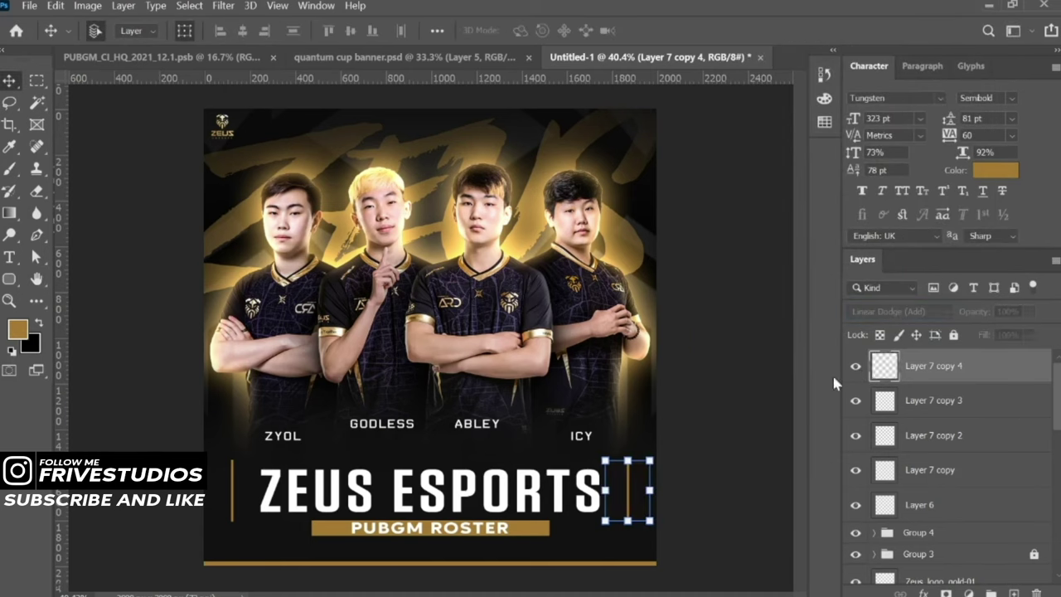
left_click(934, 400, "ctrl")
key("ctrl+t")
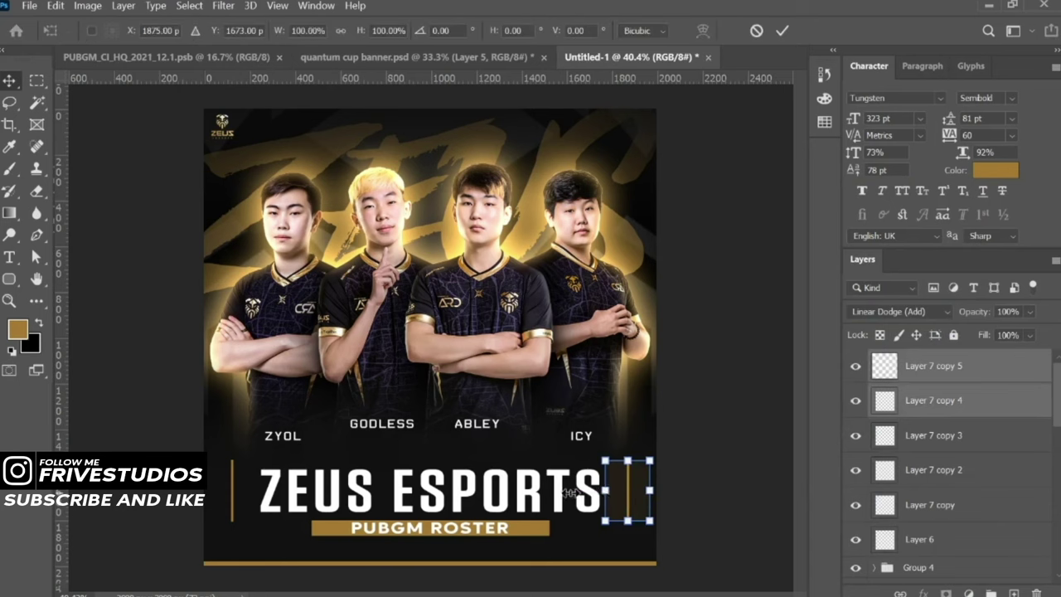
left_click_drag(606, 490, 475, 490)
key("Return")
Merge the bar copies into one layer and move the gold bar up and left
key("ctrl+minus")
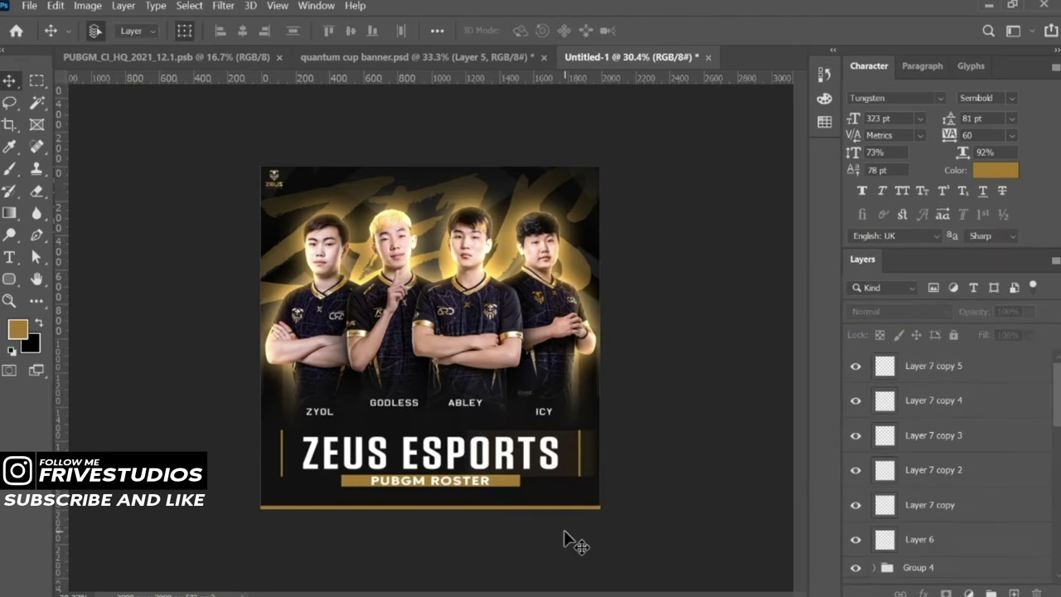
left_click(959, 438)
left_click(948, 374, "shift")
key("ctrl+e")
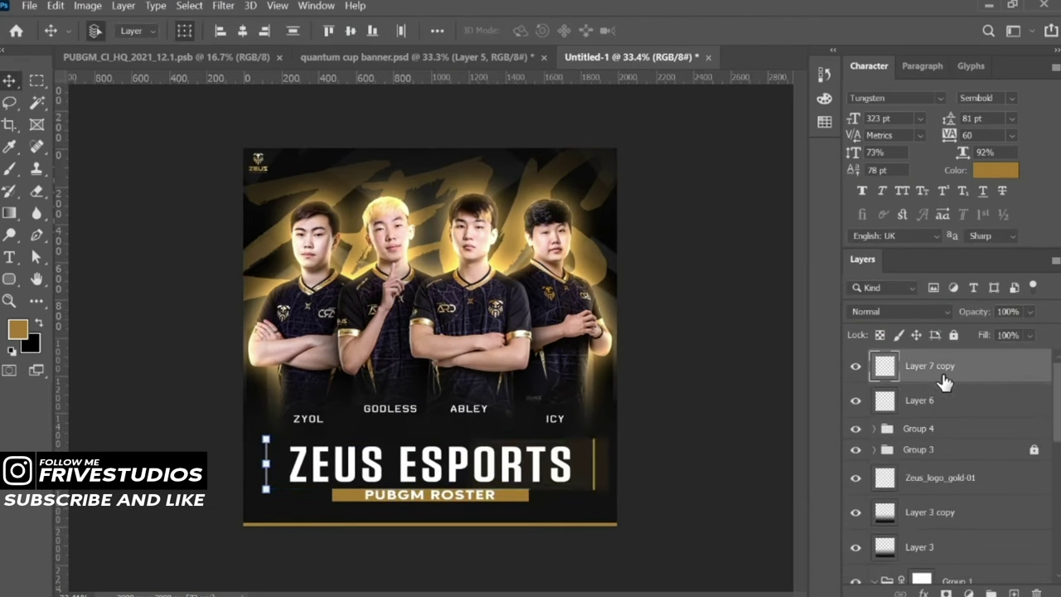
scroll(244, 513, "up", 3)
scroll(244, 513, "up", 2)
scroll(372, 367, "up", 2)
mouse_move(372, 367)
left_mouse_down()
mouse_move(271, 338)
mouse_move(611, 315)
mouse_move(417, 377)
mouse_move(124, 415)
mouse_move(659, 398)
mouse_move(218, 438)
mouse_move(346, 419)
mouse_move(534, 353)
left_mouse_up()
Place a copy of the bar at the poster's right edge and make it white
key("ctrl+t")
left_click(781, 31)
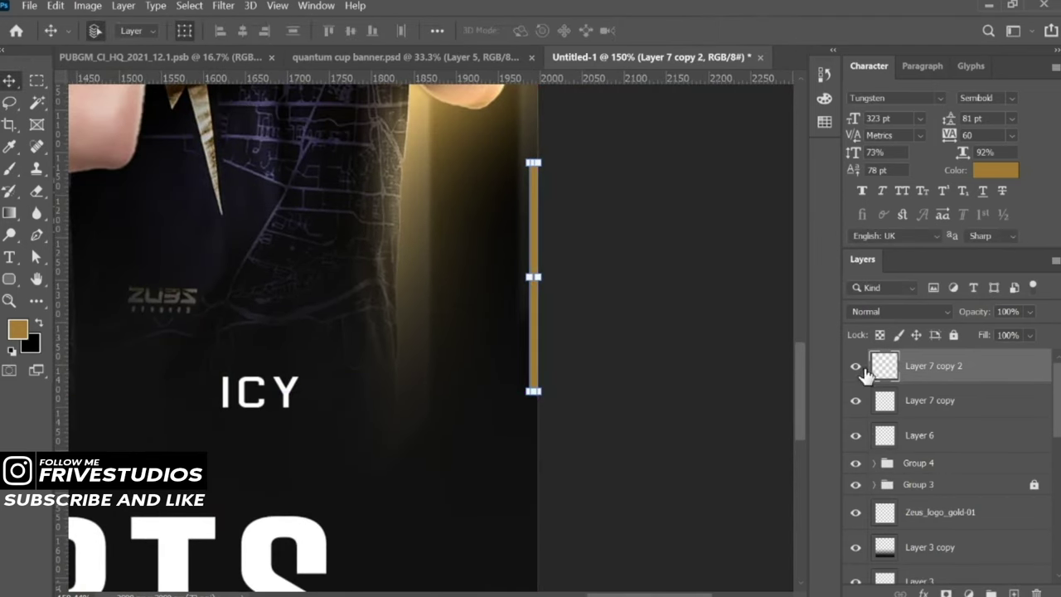
key("ctrl+plus")
left_click(886, 375, "ctrl")
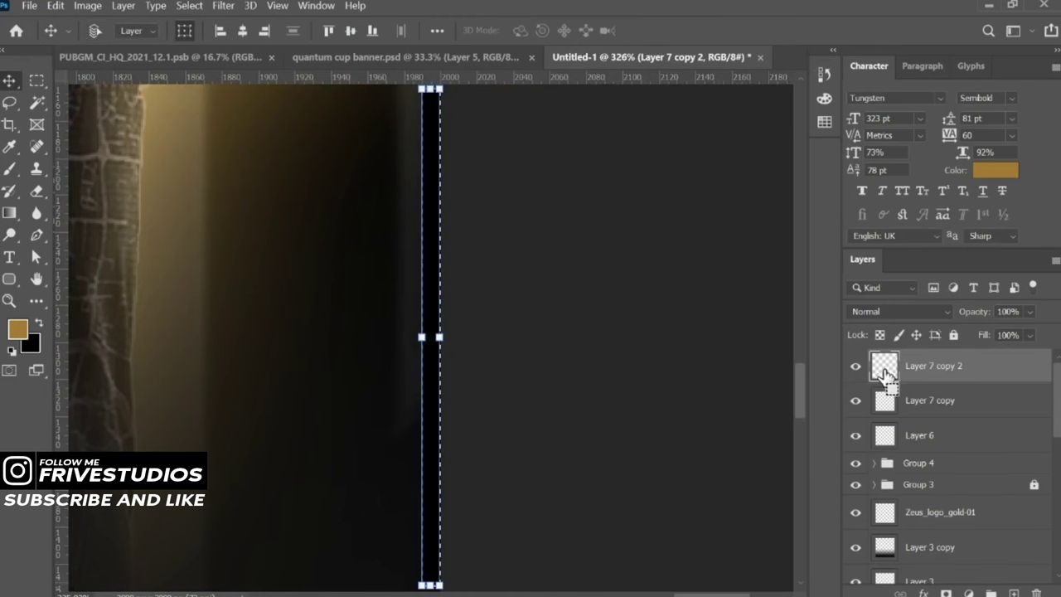
key("ctrl+0")
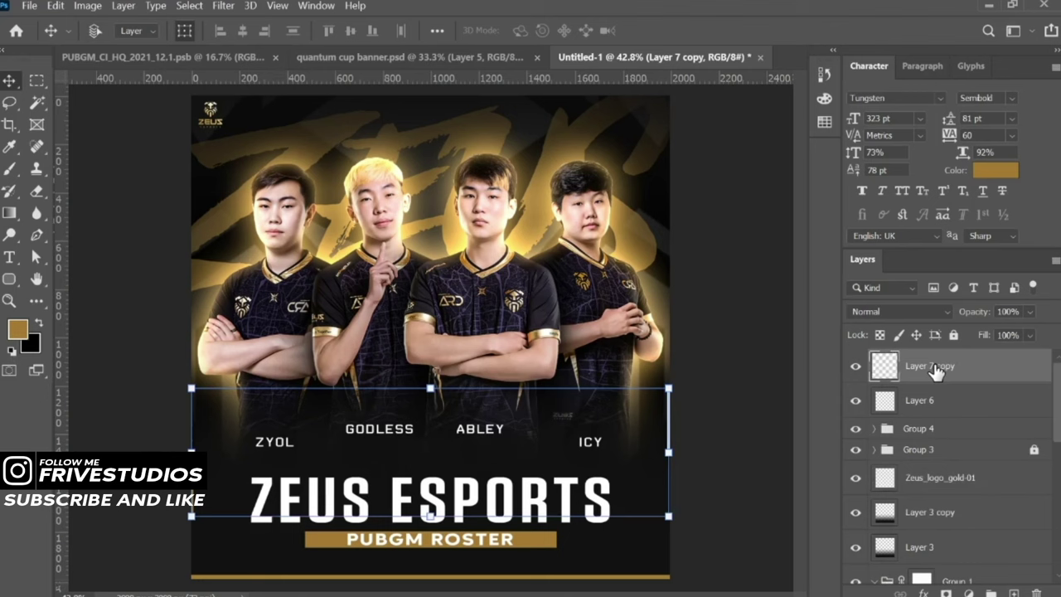
Motion-blur the white bar, then add a new empty layer above it
left_click(223, 6)
left_click(498, 282)
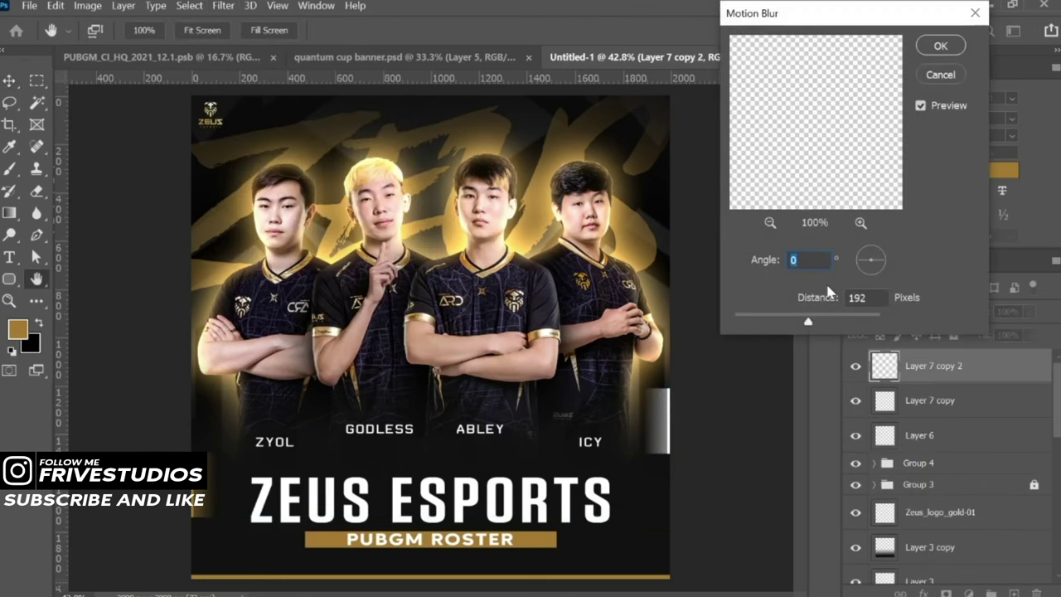
type("90")
left_click(940, 74)
key("ctrl+minus")
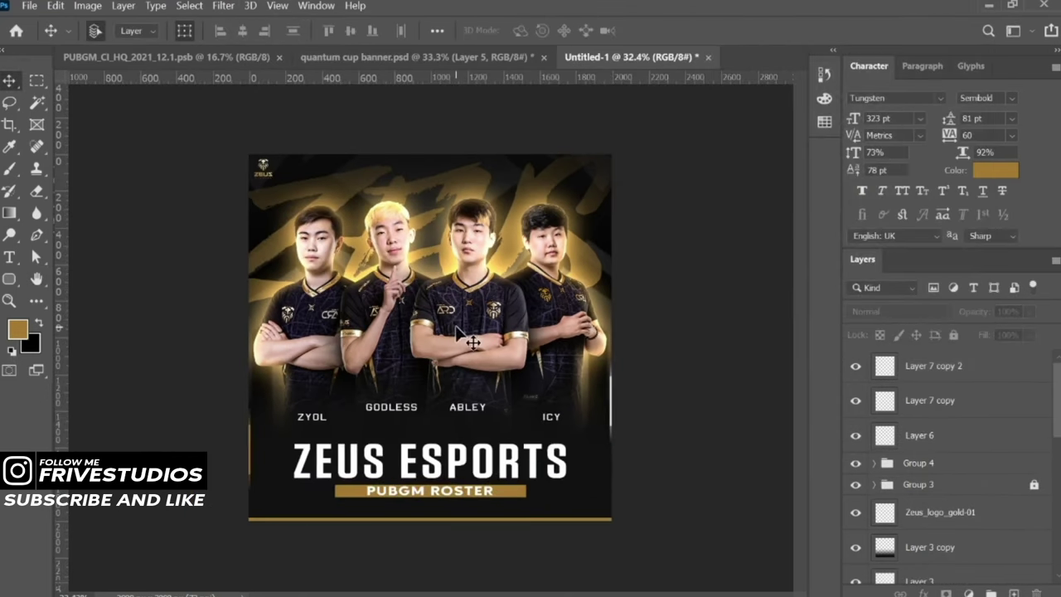
key("v")
left_click(952, 379)
left_click(1013, 594)
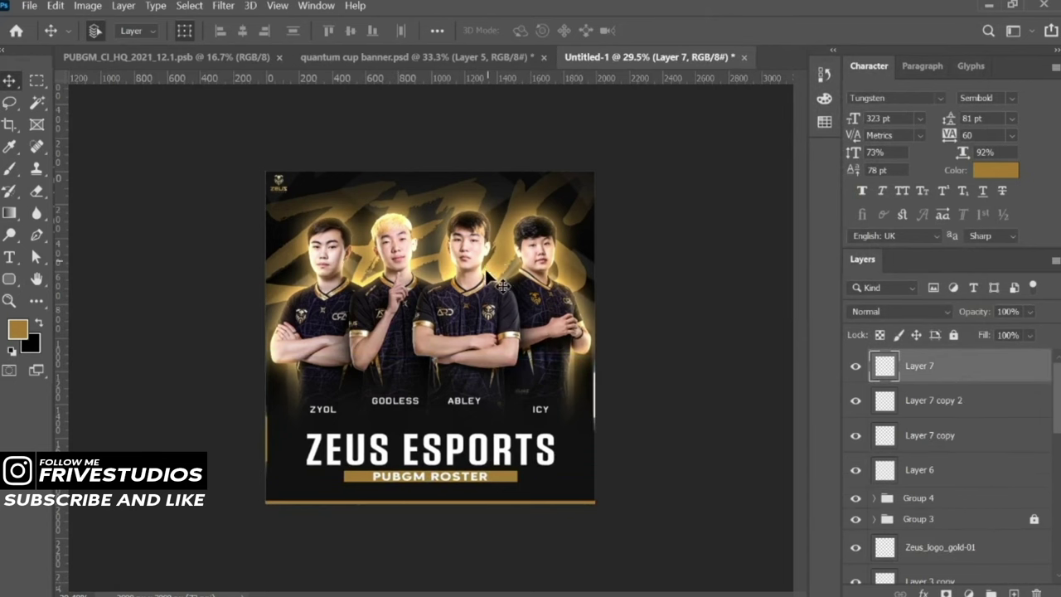
scroll(497, 282, "up", 1)
Close quantum cup banner without saving and drag PUBGM_CI_2021_W into the poster
left_click(544, 57)
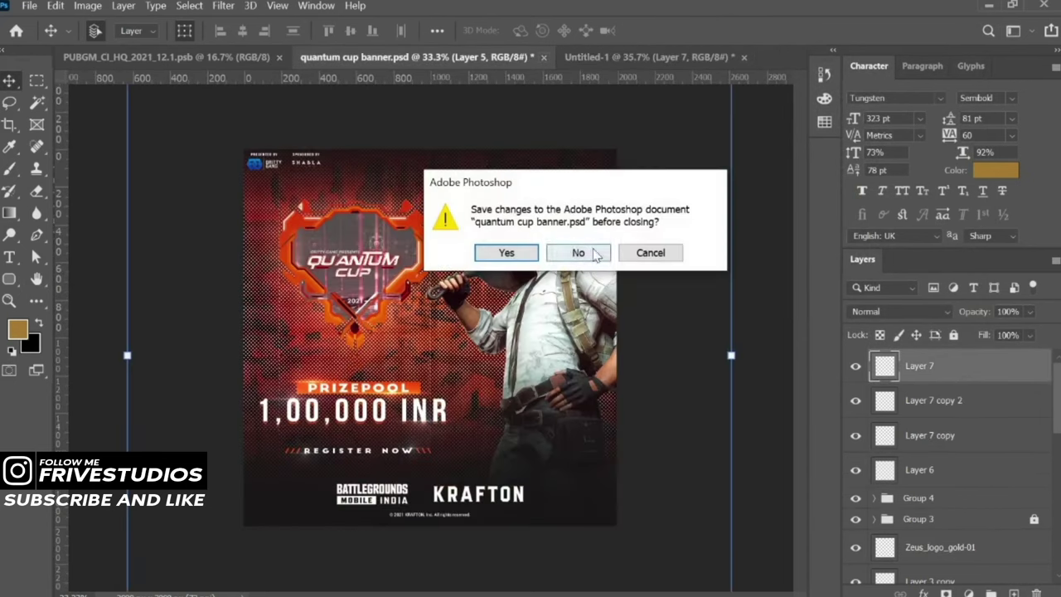
left_click(573, 252)
left_click(166, 57)
left_click(935, 359)
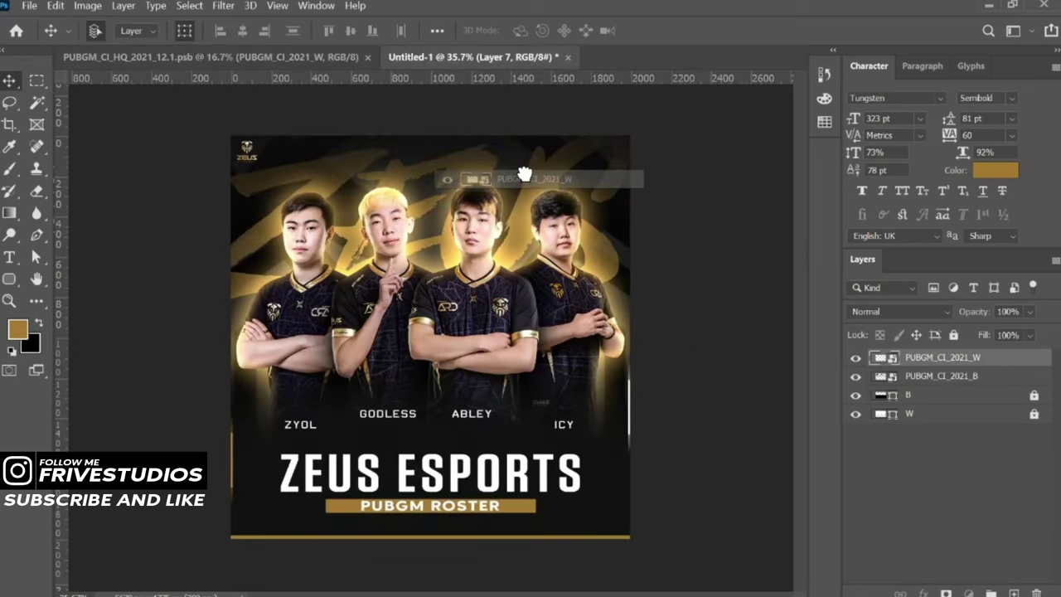
mouse_move(935, 358)
left_mouse_down()
mouse_move(516, 181)
mouse_move(546, 219)
left_mouse_up()
Rasterize the logo strip, copy the PUBG logo to its own layer, and delete the rest
key("ctrl+t")
right_click(940, 363)
left_click(840, 311)
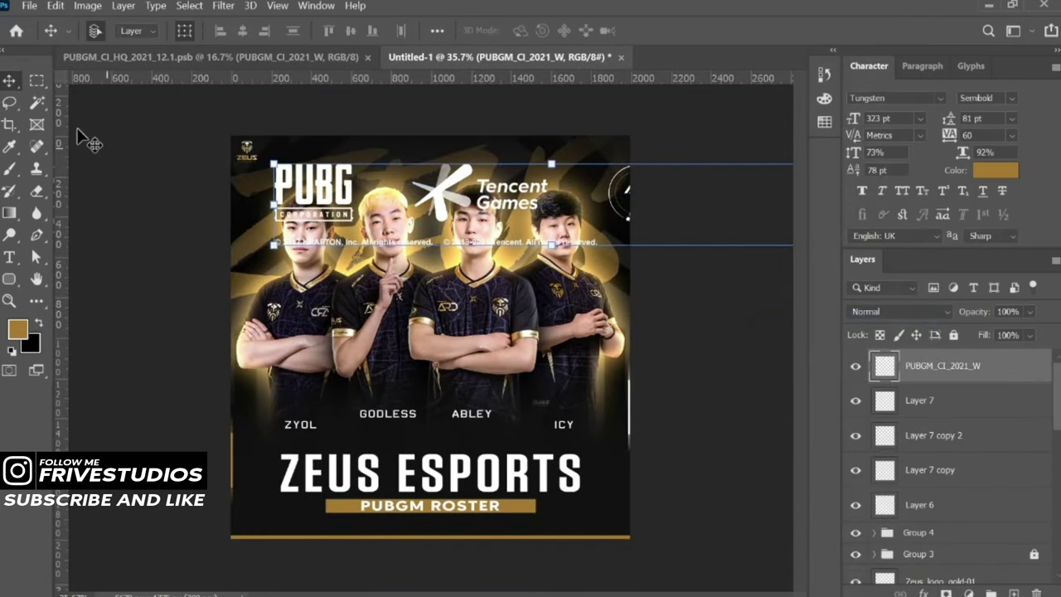
key("m")
key("ctrl+j")
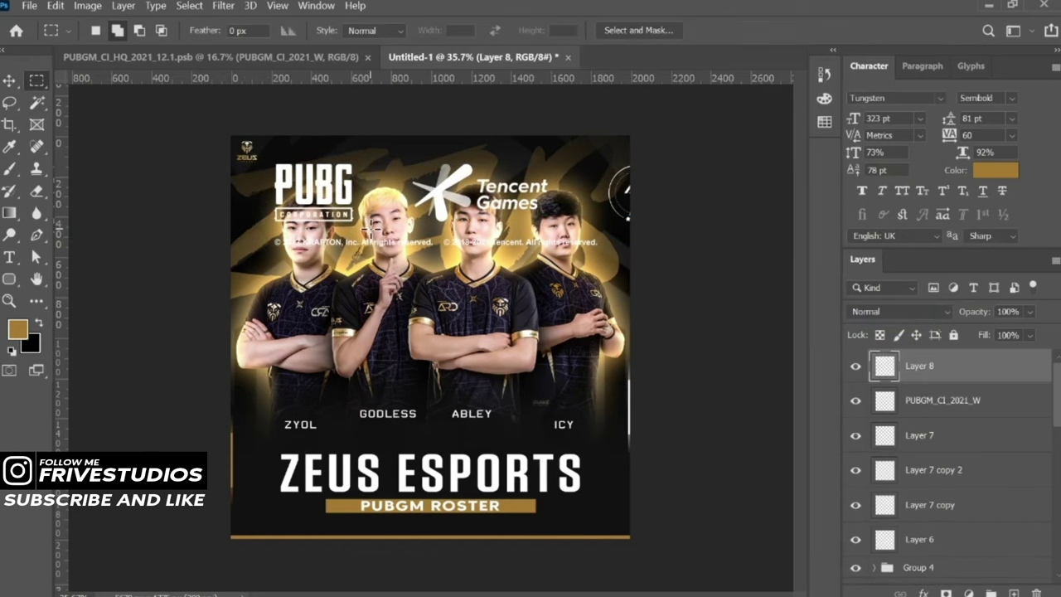
left_click(891, 400)
key("Delete")
key("v")
Shrink the PUBG logo to about a quarter size in the top-right corner
left_click_drag(334, 189, 595, 158)
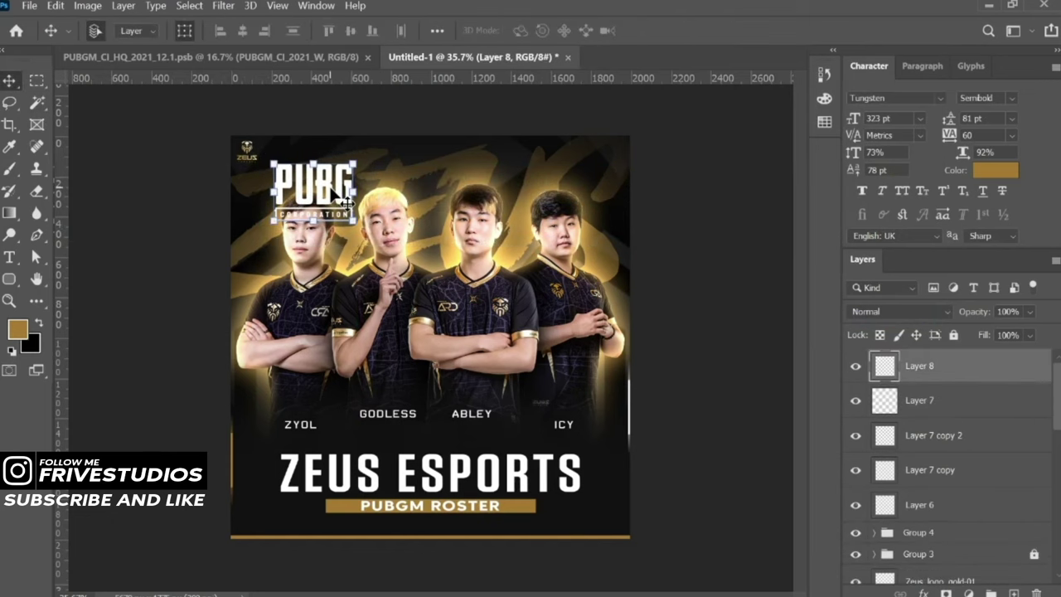
scroll(596, 158, "up", 3)
key("ctrl+t")
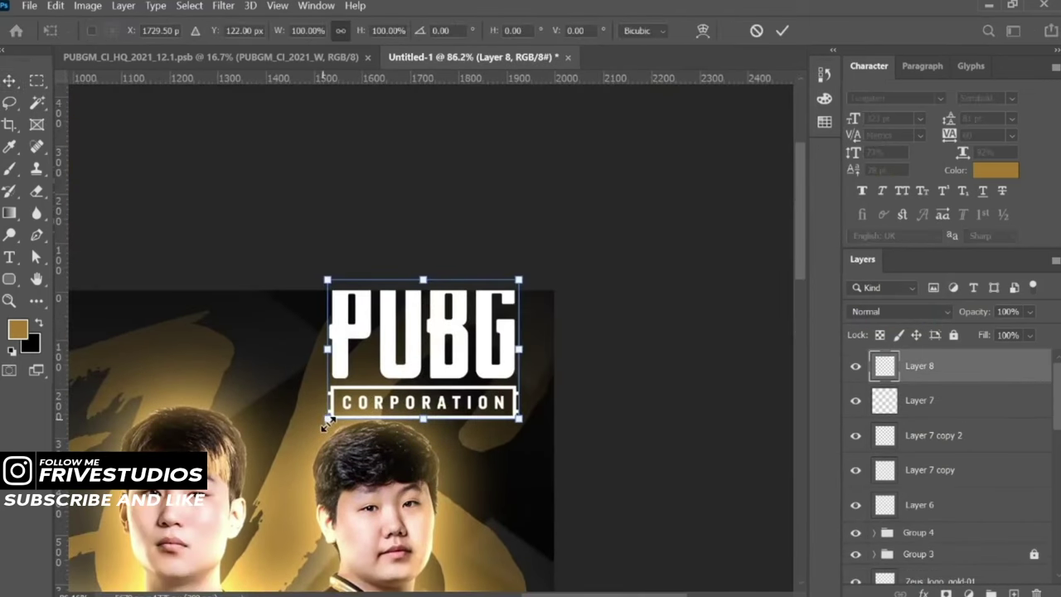
left_click_drag(328, 419, 490, 332)
left_click_drag(502, 294, 538, 322)
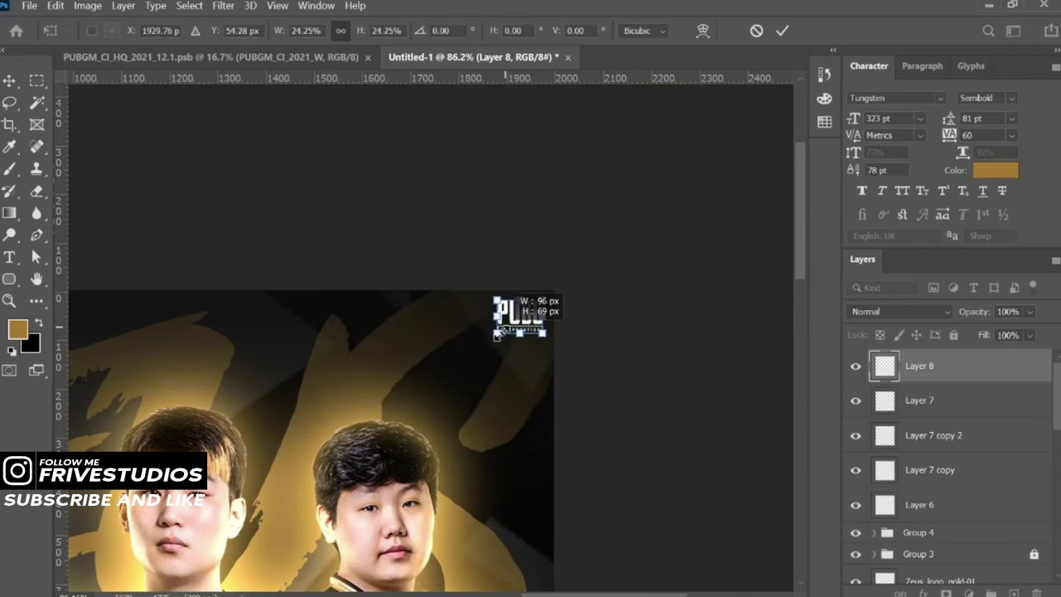
key("Return")
scroll(655, 285, "down", 3)
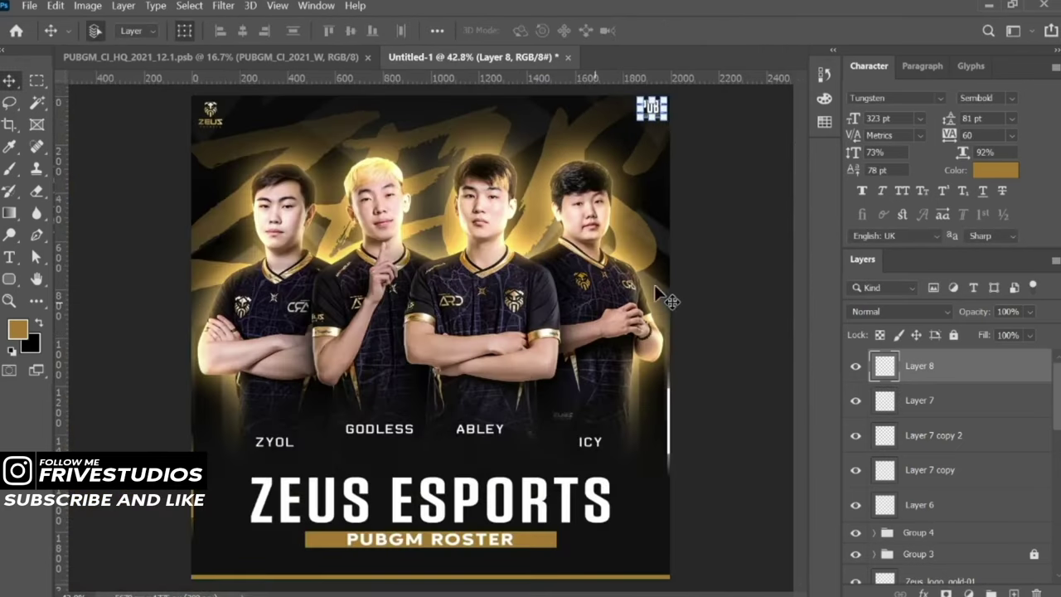
scroll(654, 284, "down", 2)
scroll(654, 284, "up", 1)
On a new layer, add 'ZEUS ESPORTS' text at the poster top at 120 pt
key("ctrl+shift+alt+n")
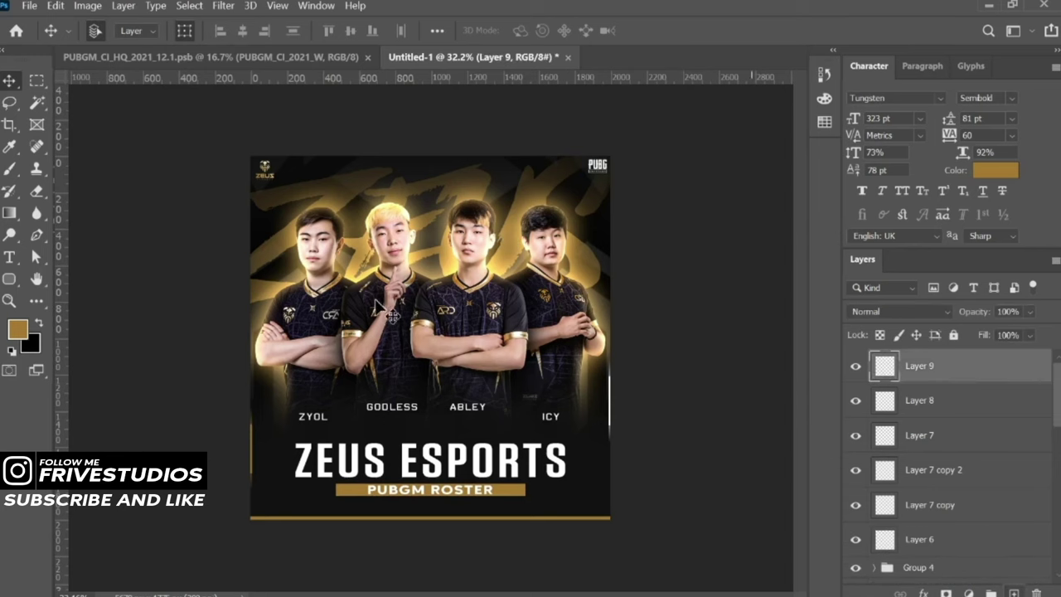
scroll(374, 294, "up", 3)
scroll(373, 294, "up", 5)
key("t")
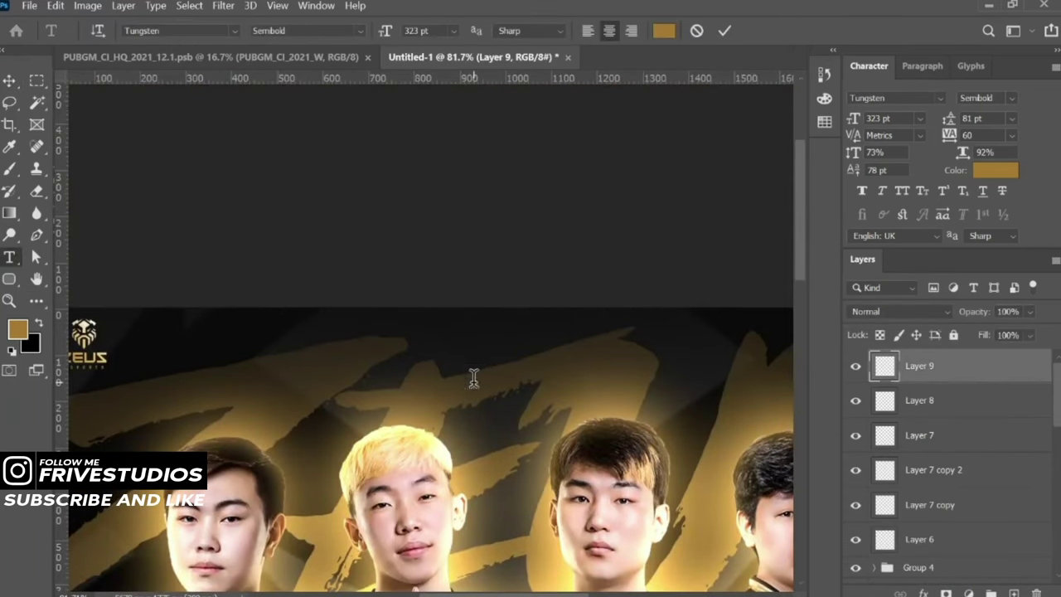
left_click(473, 378)
type("ZEUS ESPORTS")
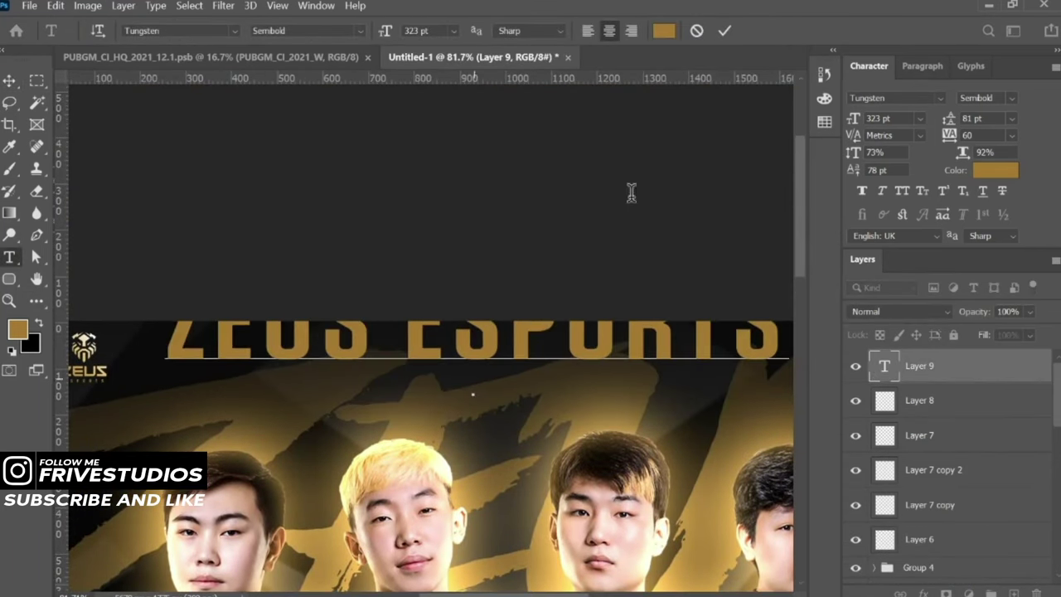
key("ctrl+Return")
mouse_move(580, 339)
left_mouse_down()
mouse_move(585, 384)
mouse_move(560, 356)
left_mouse_up()
type("120")
key("Return")
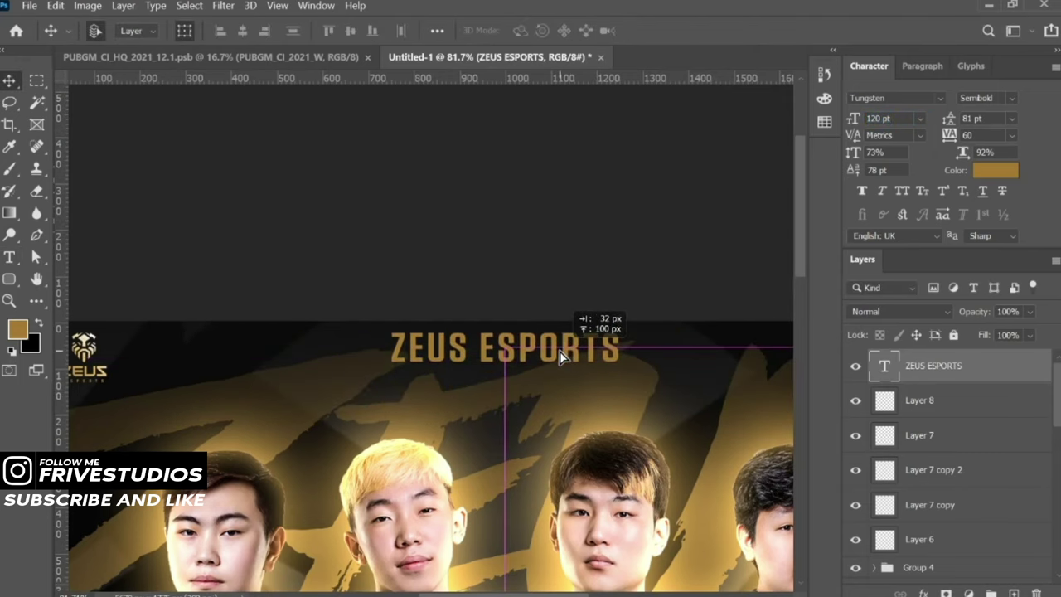
Make the header white (#ffffff) in Bebas Neue, reduced to 74 pt
left_click(995, 170)
type("ffffff")
left_click(934, 86)
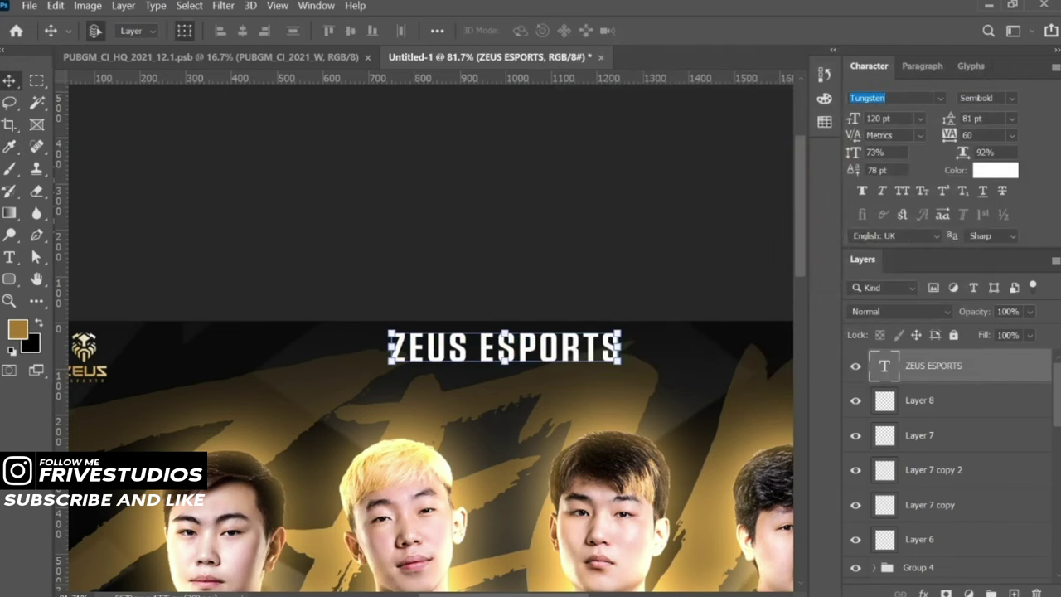
left_click(891, 97)
type("beb")
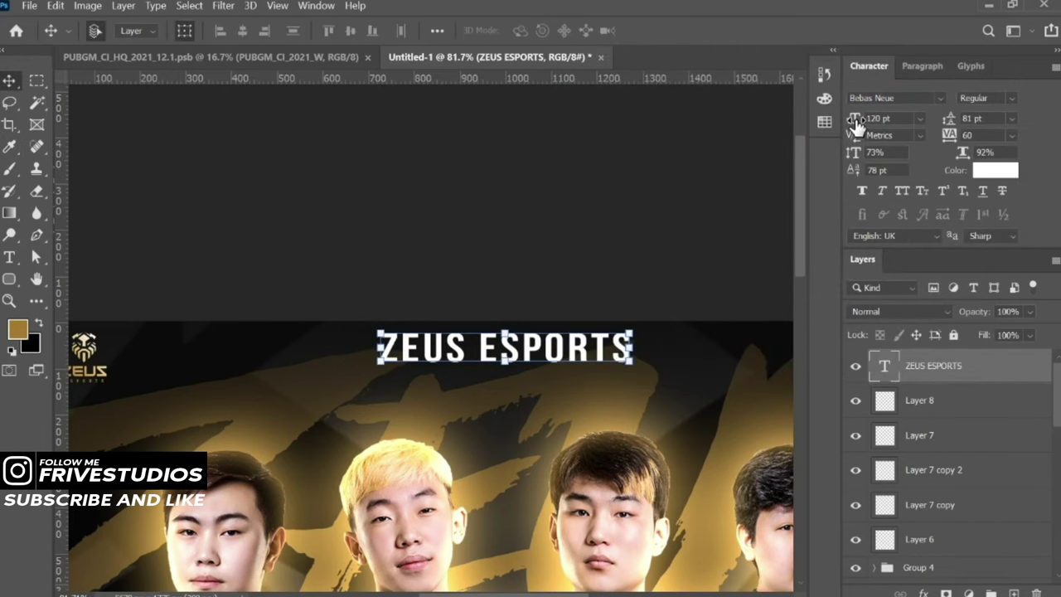
left_click_drag(856, 124, 811, 136)
Set the header's tracking to 740 and size to 61 pt, centred along the top edge
left_click_drag(554, 362, 545, 350)
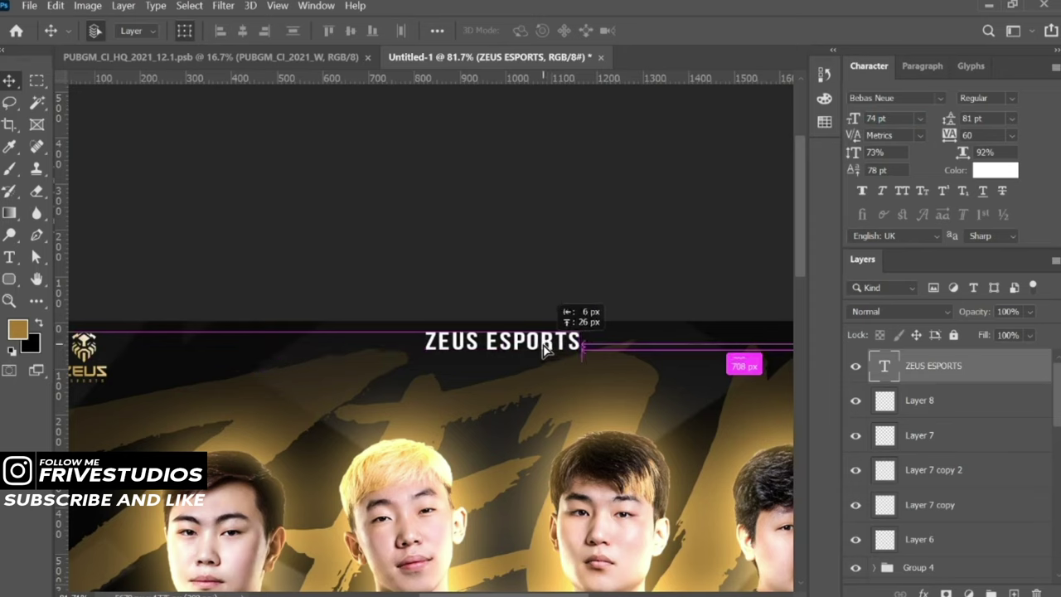
left_click_drag(949, 135, 987, 137)
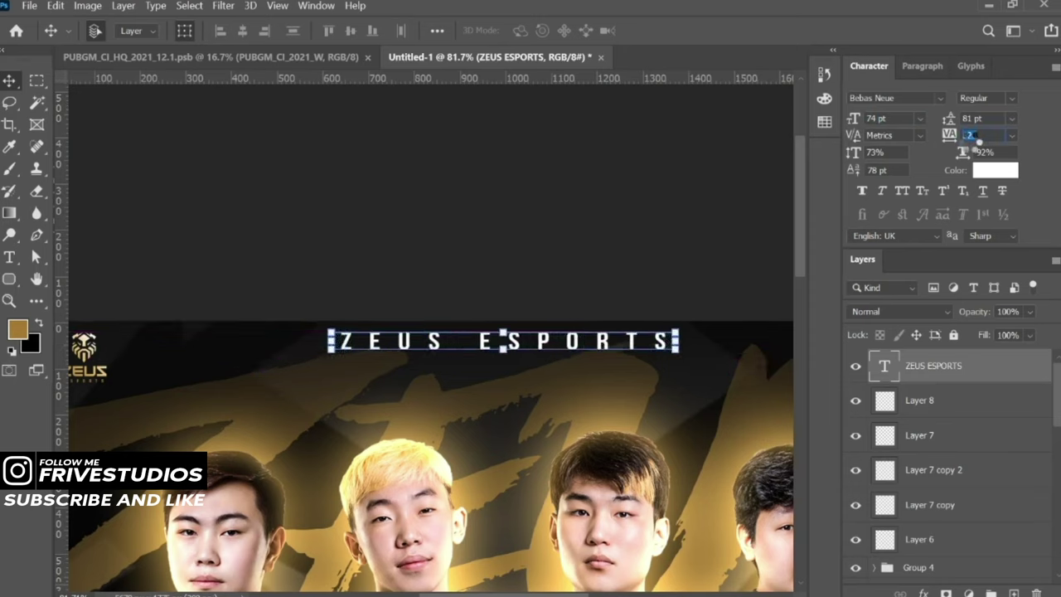
left_click_drag(864, 116, 844, 117)
scroll(557, 178, "up", 3)
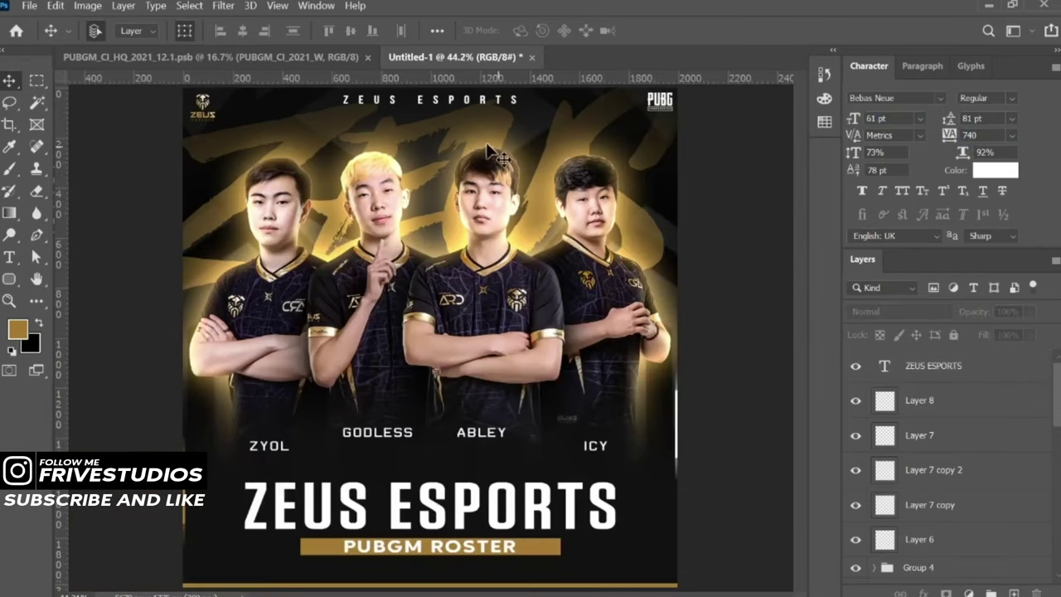
scroll(427, 142, "down", 3)
left_click_drag(486, 202, 479, 199)
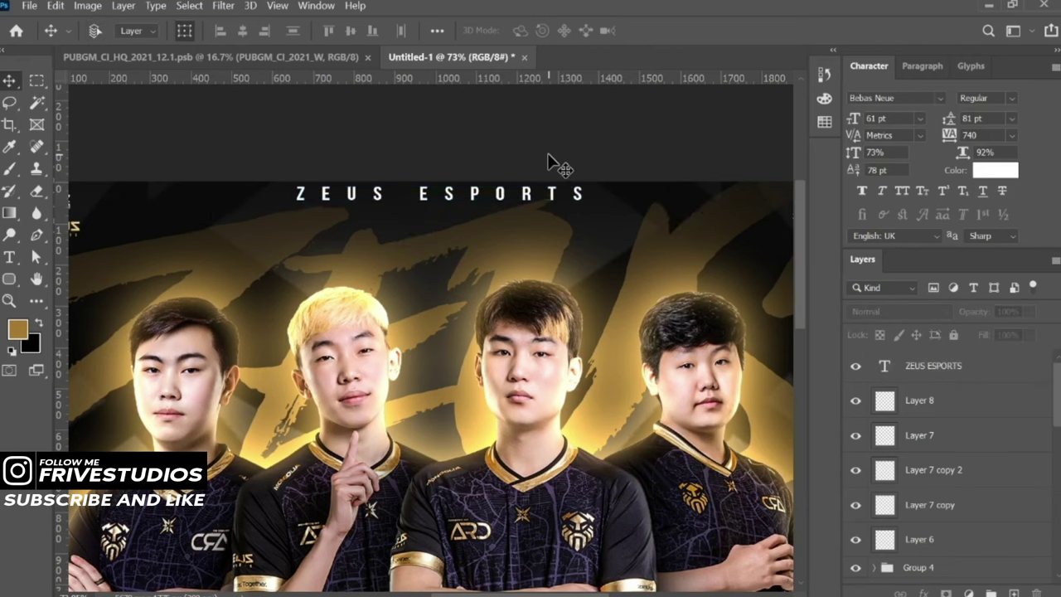
scroll(551, 164, "down", 3)
key("Tab")
key("ctrl+plus")
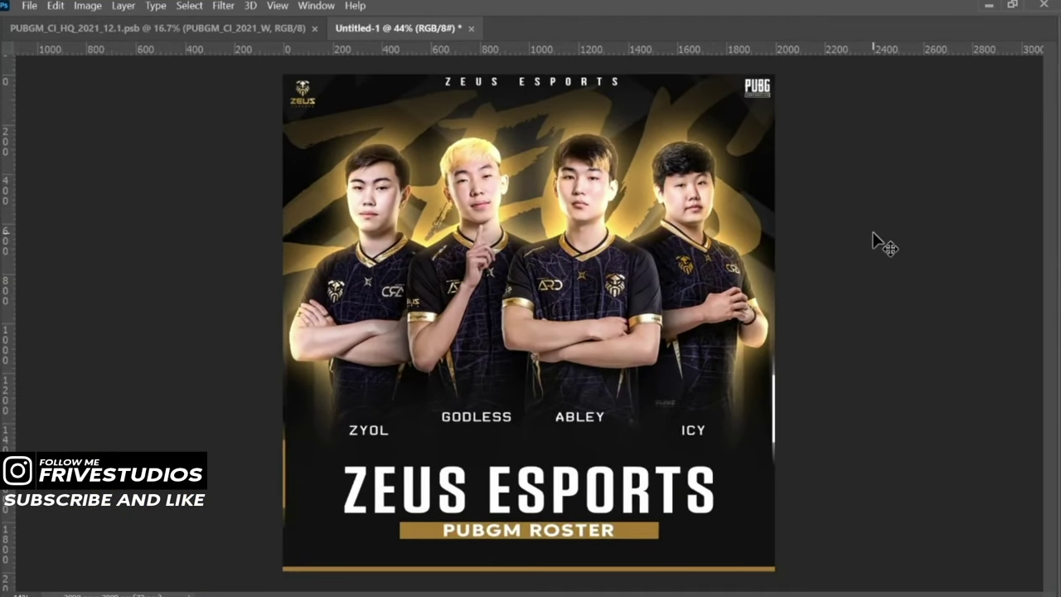